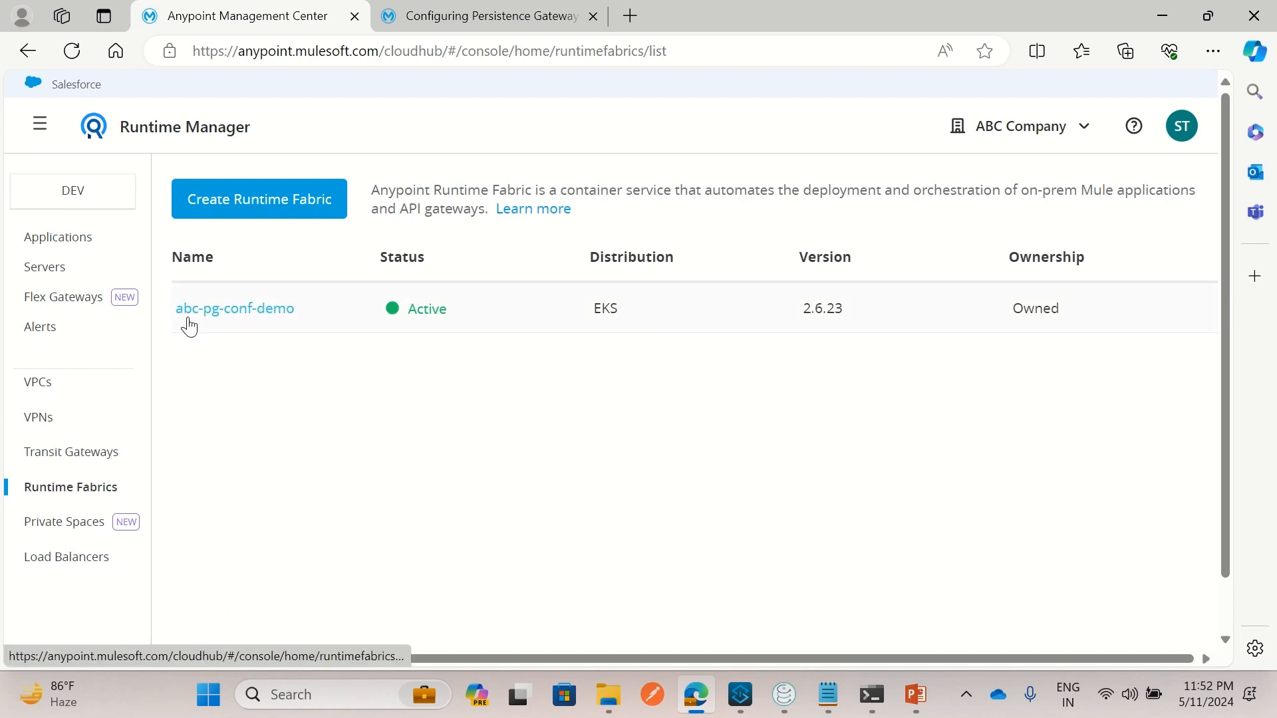
Open abc-pg-conf-demo and review its EKS distribution and associated environments
{"action": "left_click", "coordinate": [273, 311]}
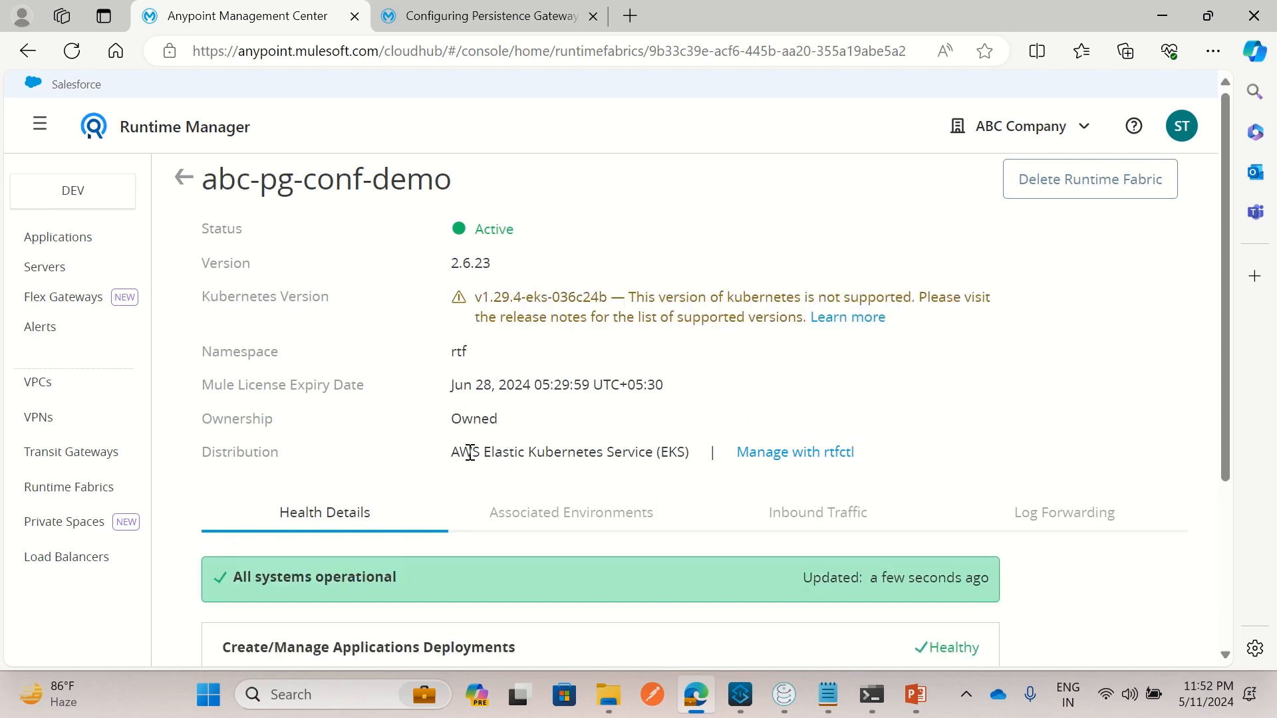
{"action": "left_click_drag", "start_coordinate": [667, 453], "coordinate": [679, 446]}
{"action": "scroll", "coordinate": [570, 459], "scroll_direction": "down", "scroll_amount": 3}
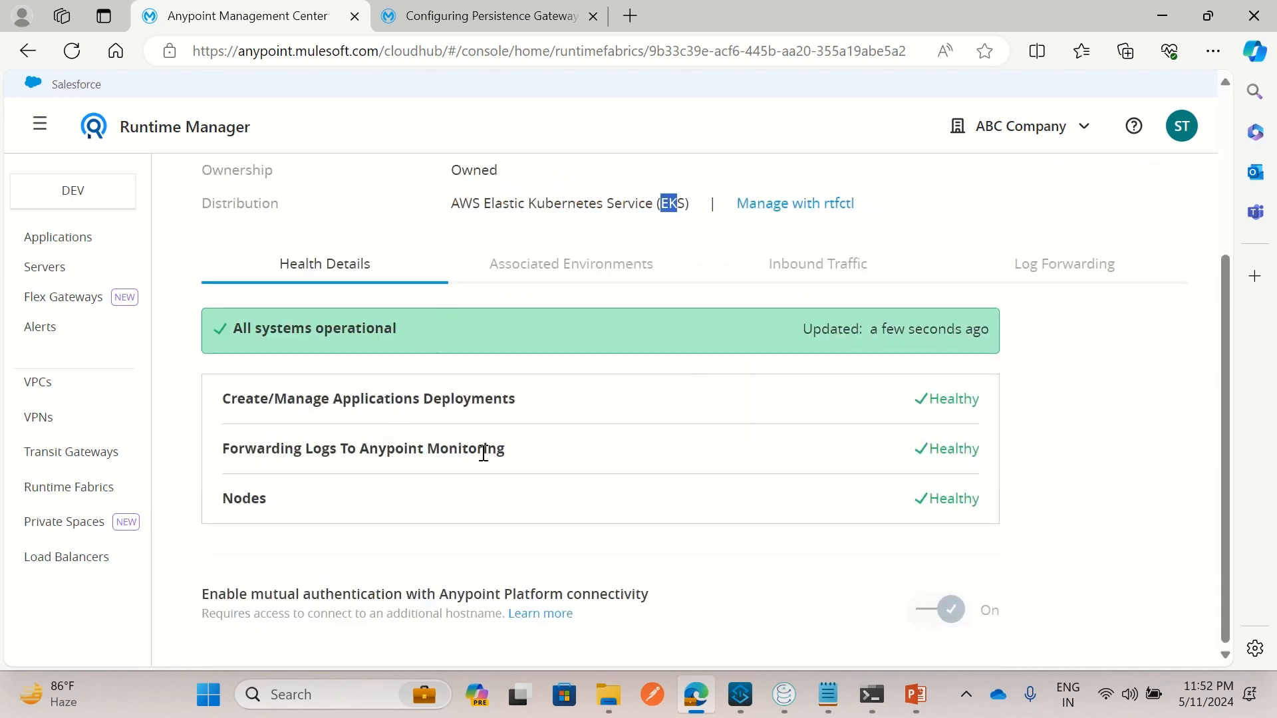
{"action": "left_click", "coordinate": [572, 263]}
{"action": "scroll", "coordinate": [439, 459], "scroll_direction": "down", "scroll_amount": 2}
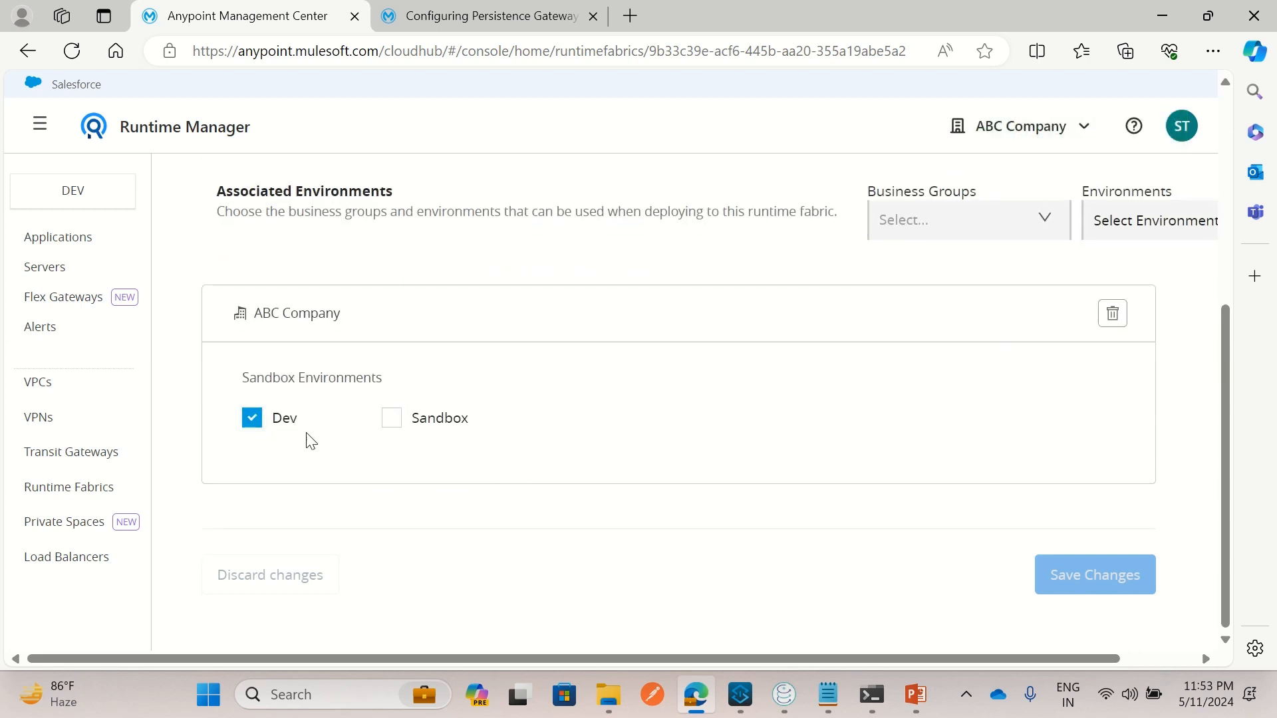
{"action": "scroll", "coordinate": [667, 437], "scroll_direction": "up", "scroll_amount": 4}
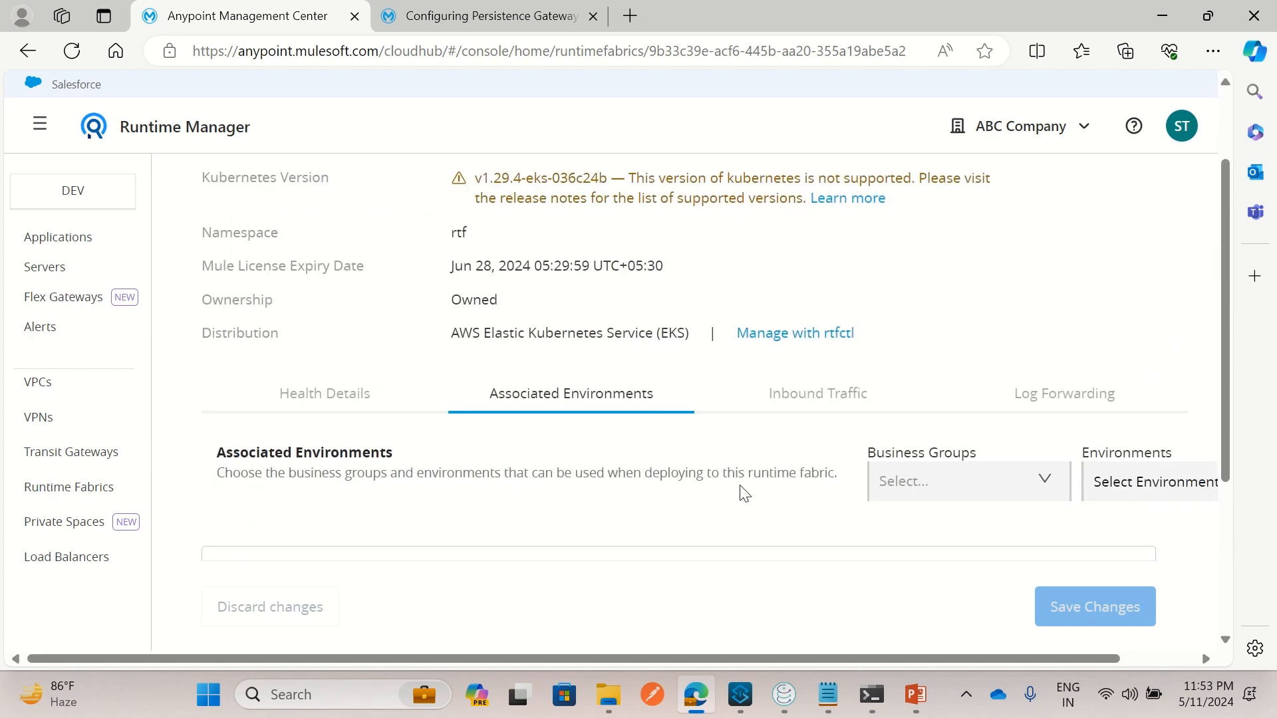
{"action": "left_click", "coordinate": [844, 473]}
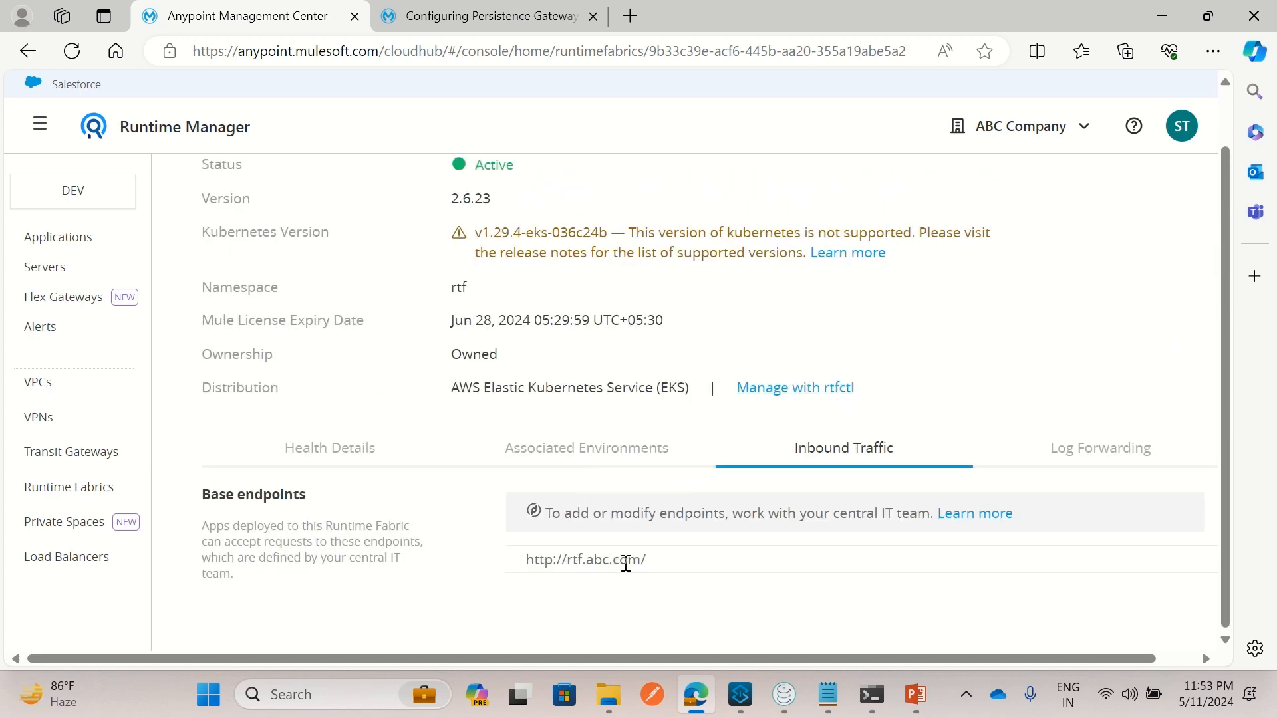
{"action": "left_click_drag", "start_coordinate": [676, 566], "coordinate": [500, 555]}
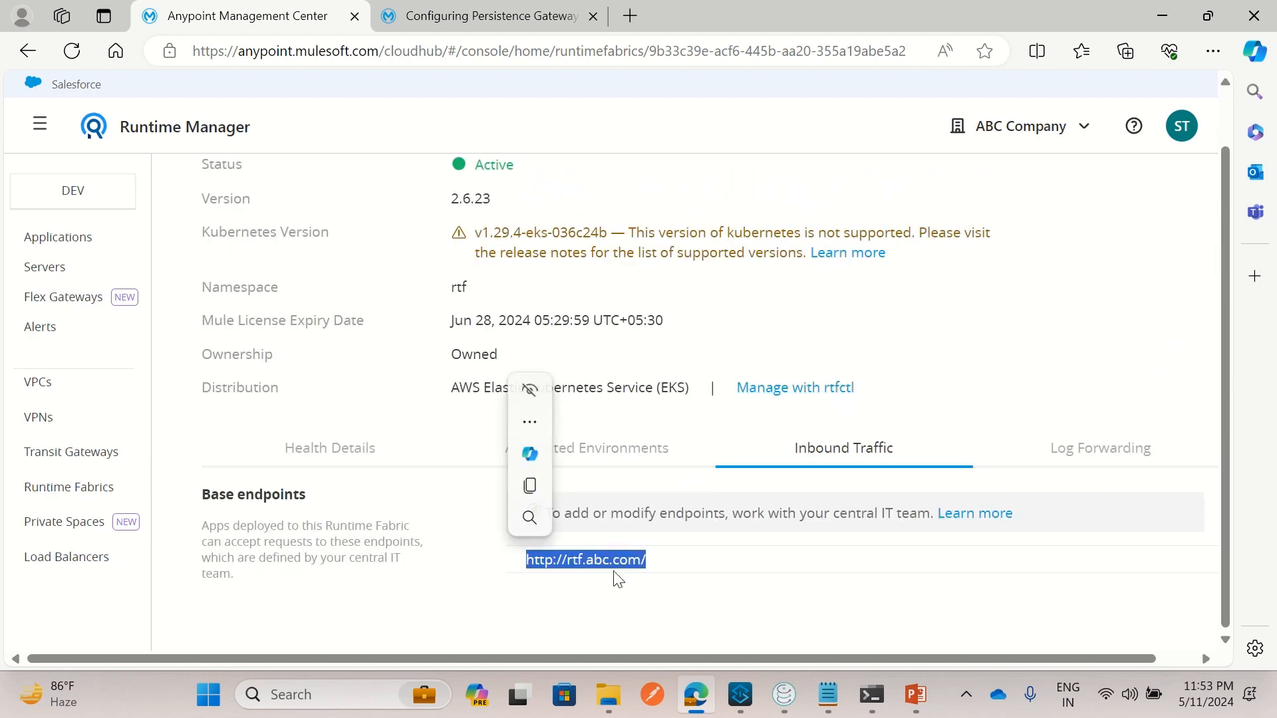
{"action": "scroll", "coordinate": [490, 402], "scroll_direction": "up", "scroll_amount": 1}
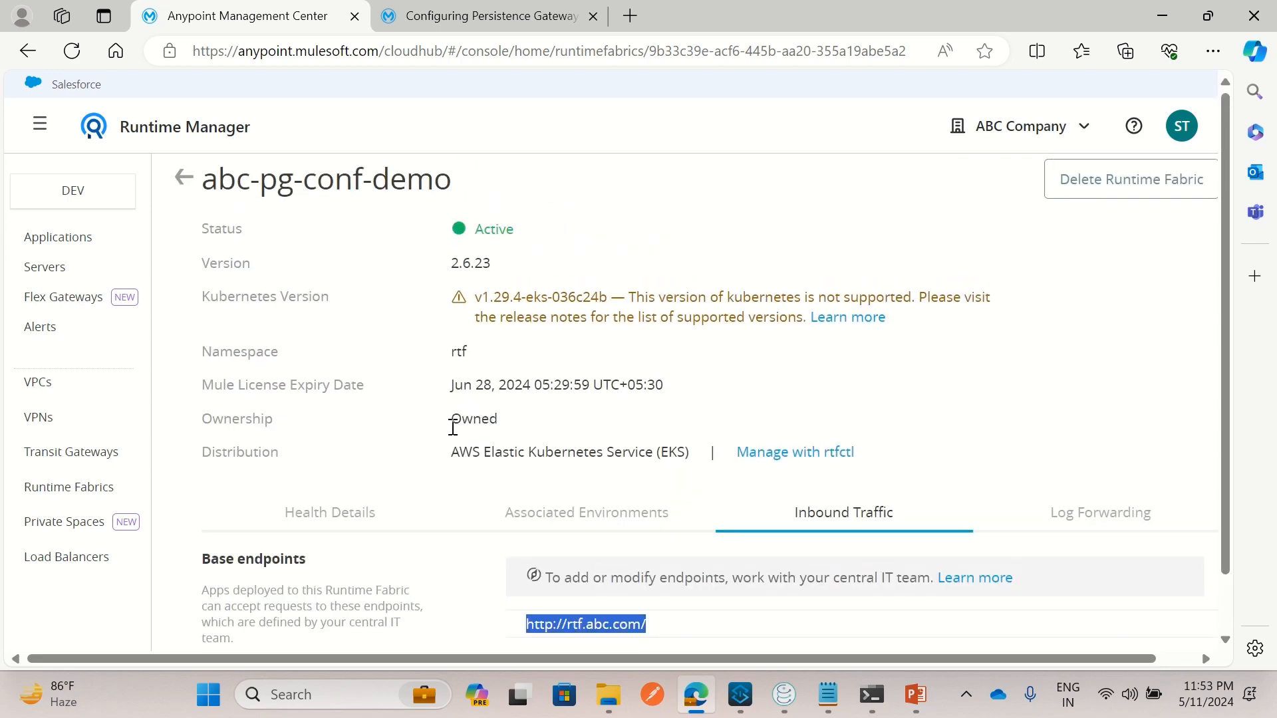
{"action": "left_click", "coordinate": [322, 528]}
{"action": "scroll", "coordinate": [430, 458], "scroll_direction": "down", "scroll_amount": 3}
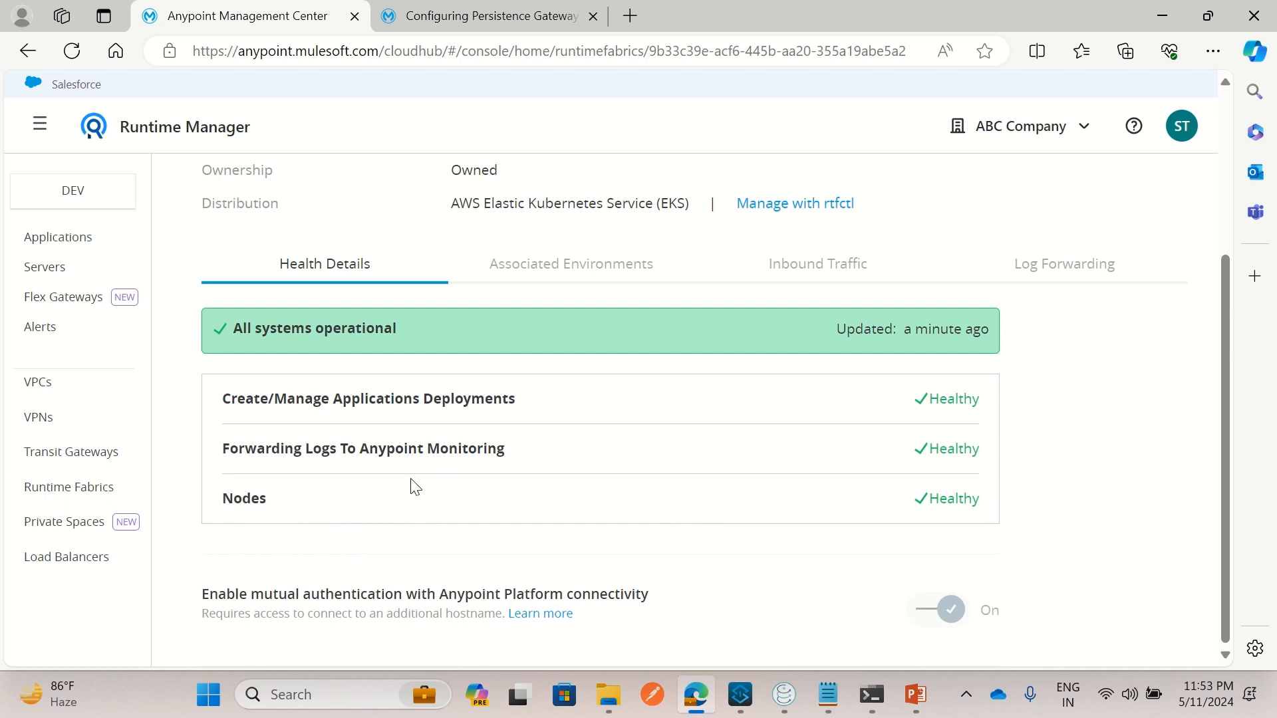
{"action": "scroll", "coordinate": [412, 487], "scroll_direction": "up", "scroll_amount": 1}
{"action": "scroll", "coordinate": [397, 515], "scroll_direction": "up", "scroll_amount": 2}
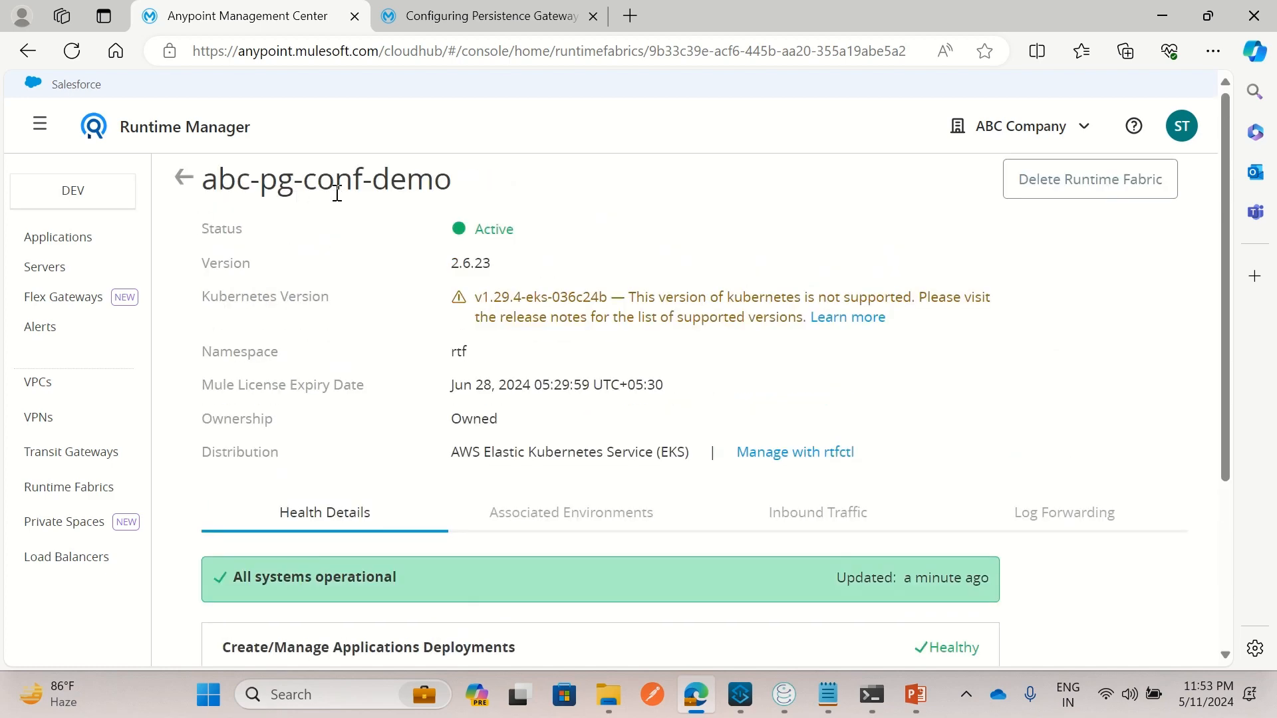
Read the Configuring Persistence Gateway with Runtime Fabric intro on what it enables for Mule apps
{"action": "left_click", "coordinate": [184, 177]}
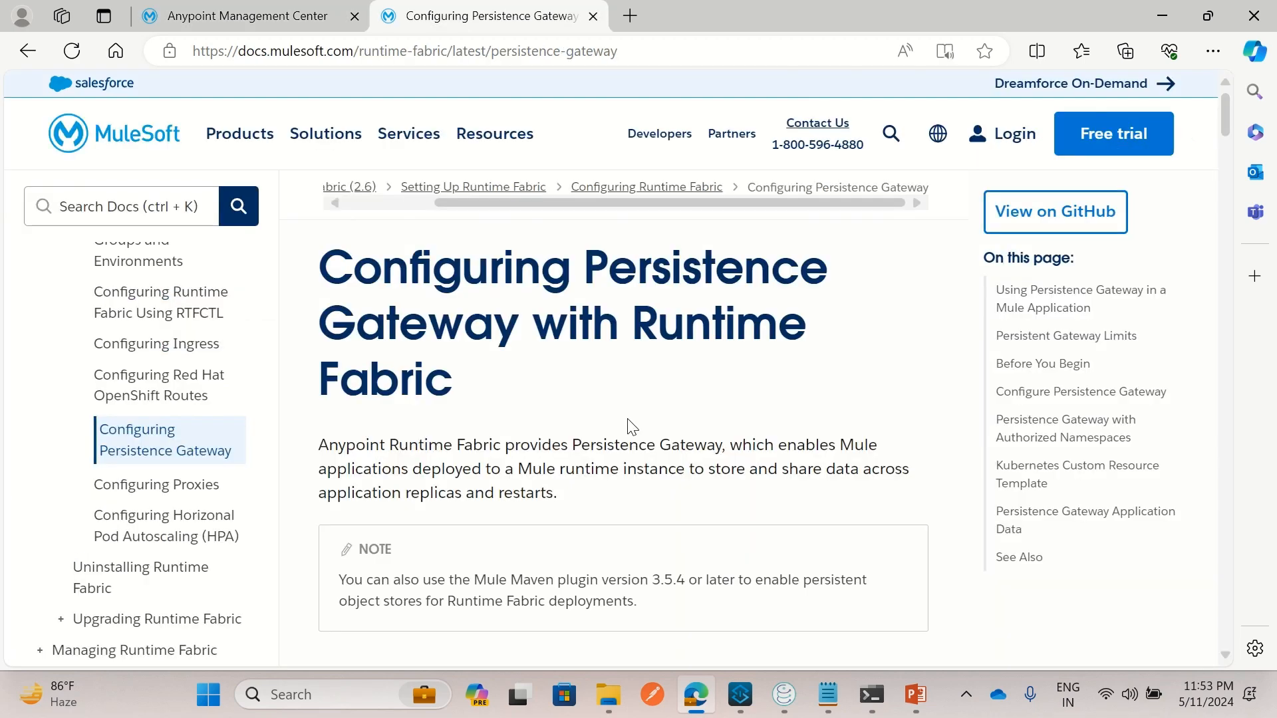
{"action": "left_click_drag", "start_coordinate": [593, 256], "coordinate": [701, 381]}
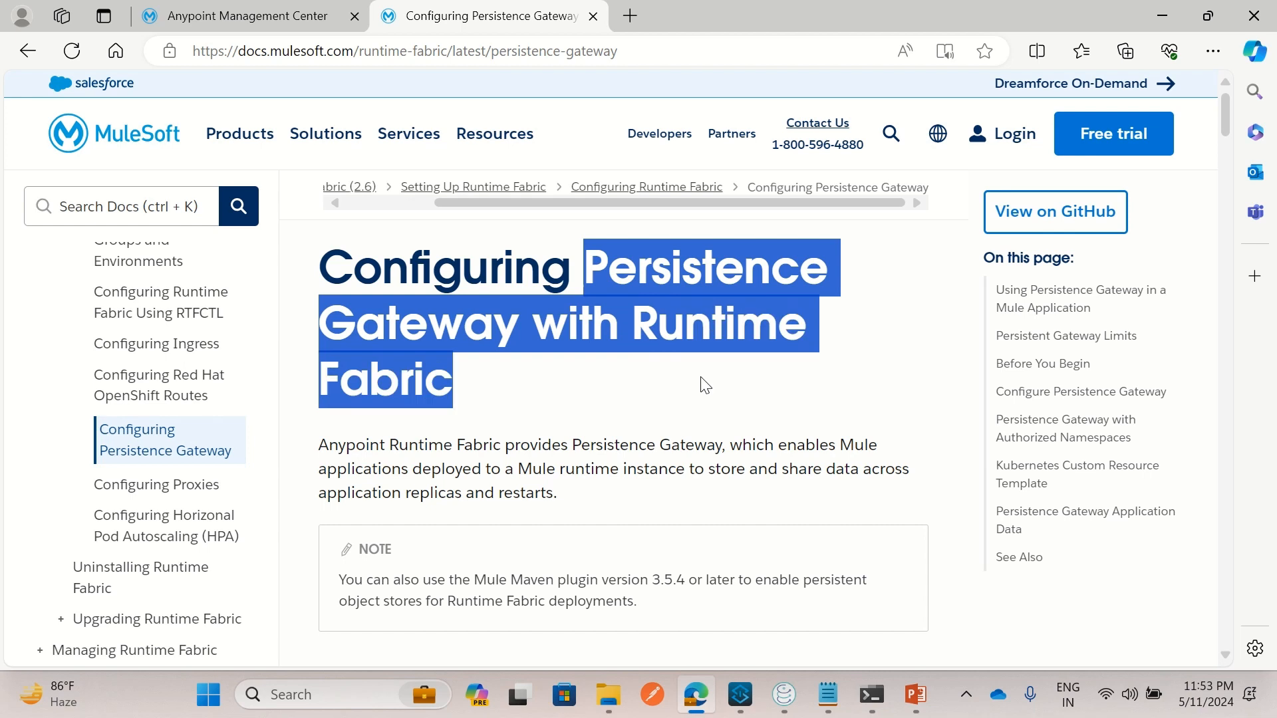
{"action": "left_click", "coordinate": [699, 472]}
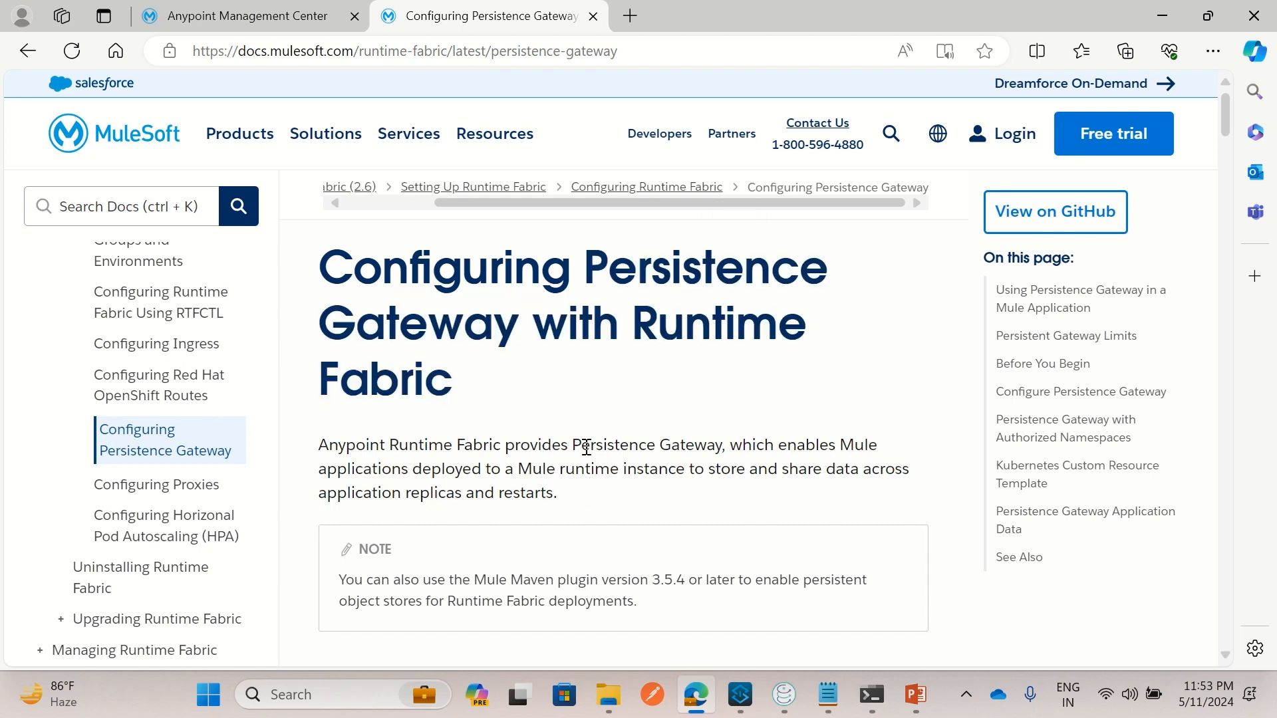
{"action": "left_click_drag", "start_coordinate": [573, 447], "coordinate": [696, 444]}
{"action": "left_click", "coordinate": [789, 444]}
{"action": "left_click_drag", "start_coordinate": [789, 444], "coordinate": [675, 492]}
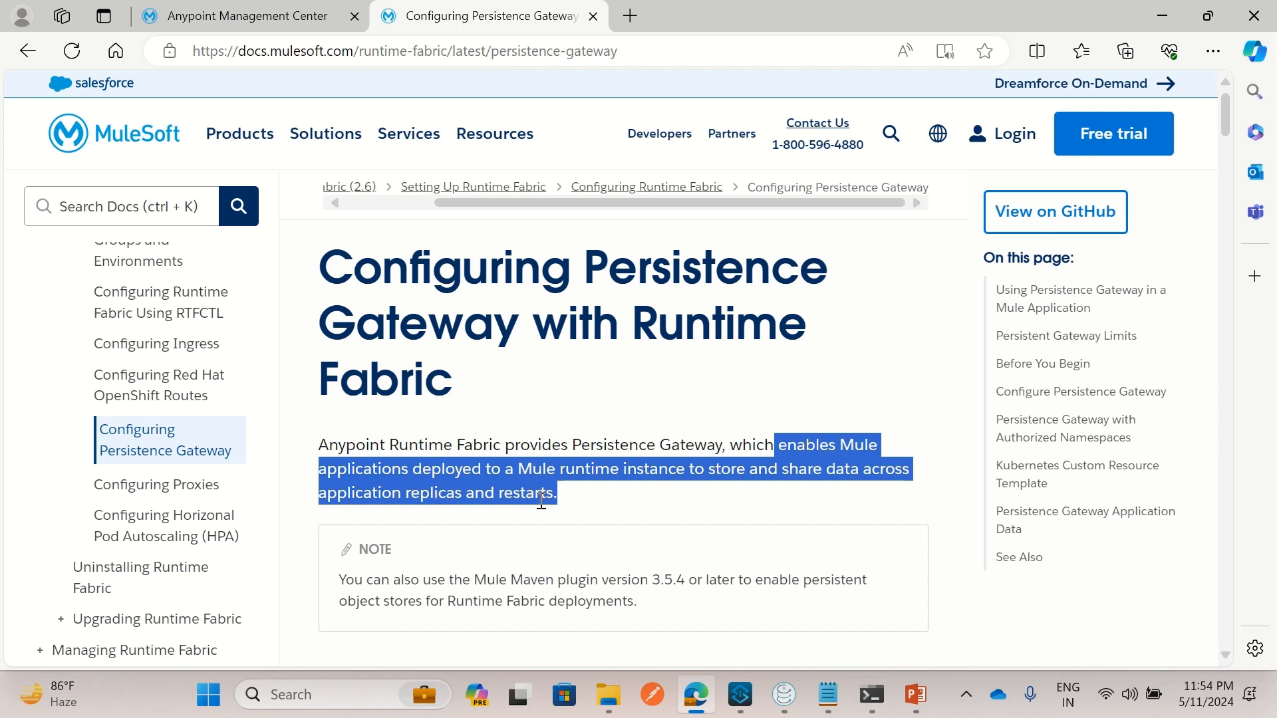
{"action": "left_click", "coordinate": [584, 505]}
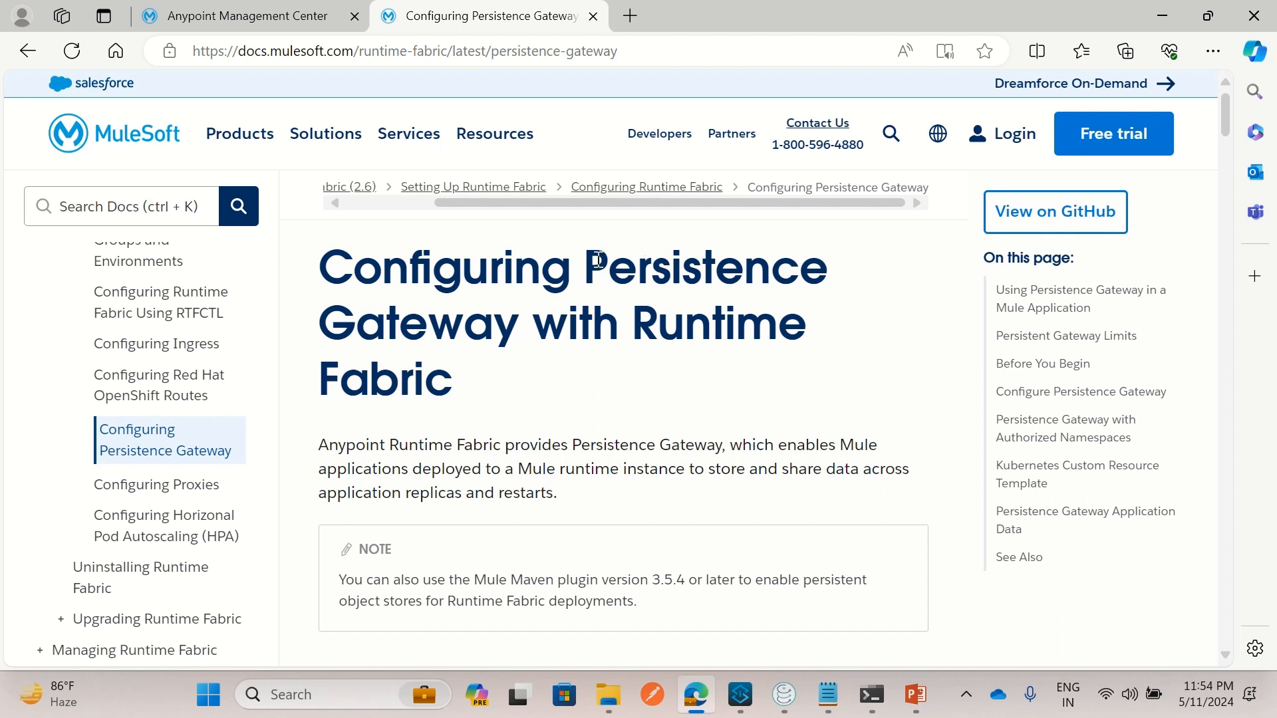
{"action": "left_click_drag", "start_coordinate": [596, 264], "coordinate": [521, 324]}
{"action": "left_click", "coordinate": [610, 413]}
{"action": "scroll", "coordinate": [606, 492], "scroll_direction": "down", "scroll_amount": 8}
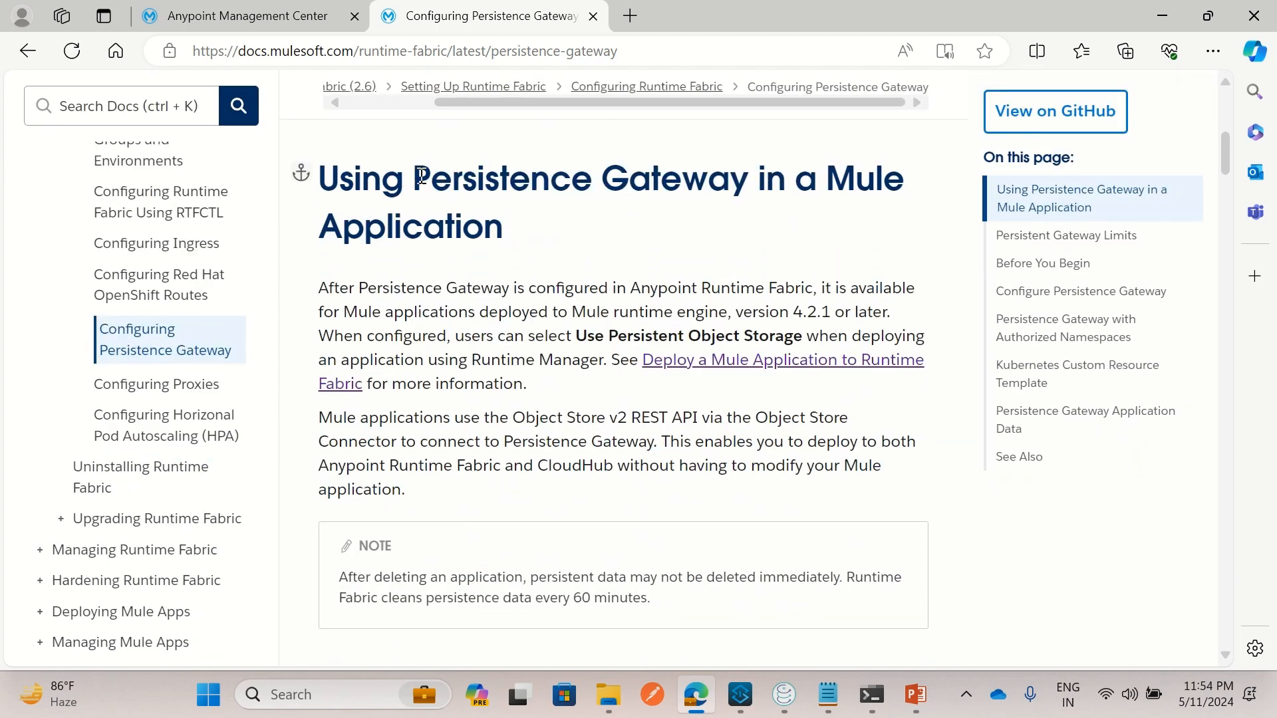
Highlight the 'Use Persistent Object Storage' option in the docs, then go back to Runtime Fabrics
{"action": "left_click_drag", "start_coordinate": [413, 176], "coordinate": [529, 255]}
{"action": "left_click", "coordinate": [562, 325]}
{"action": "left_click_drag", "start_coordinate": [575, 334], "coordinate": [797, 331]}
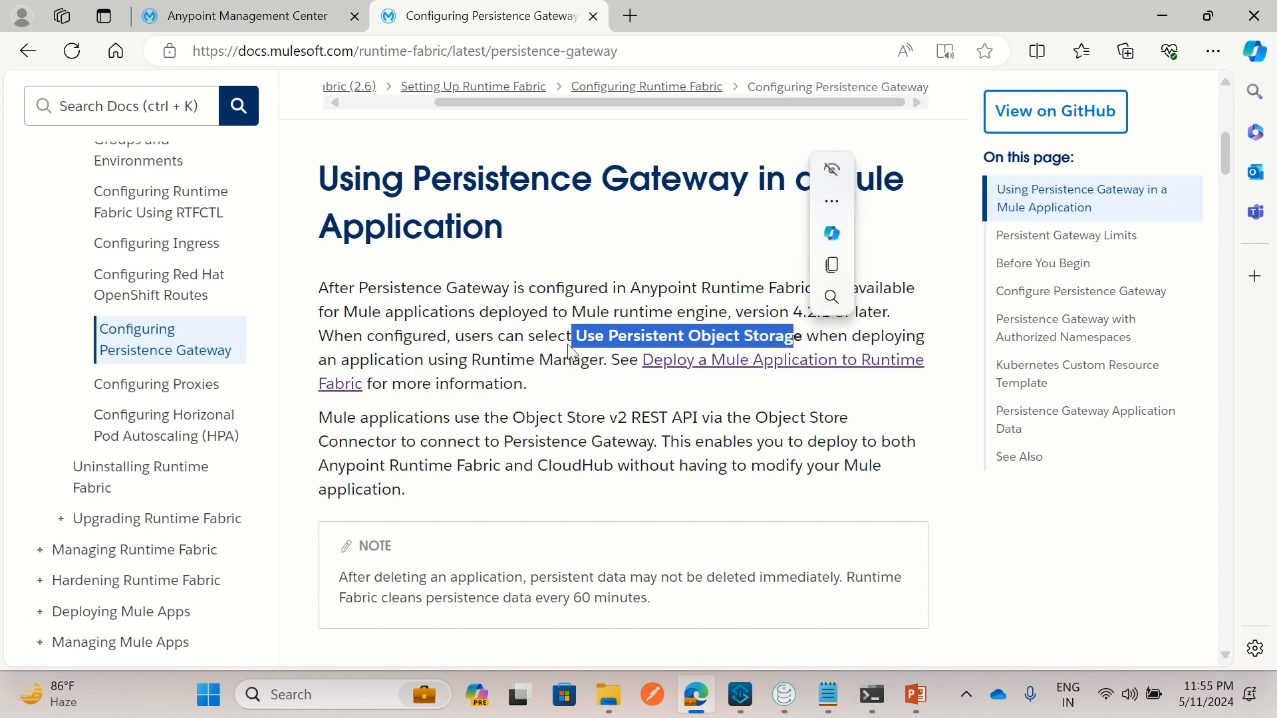
{"action": "left_click", "coordinate": [371, 359]}
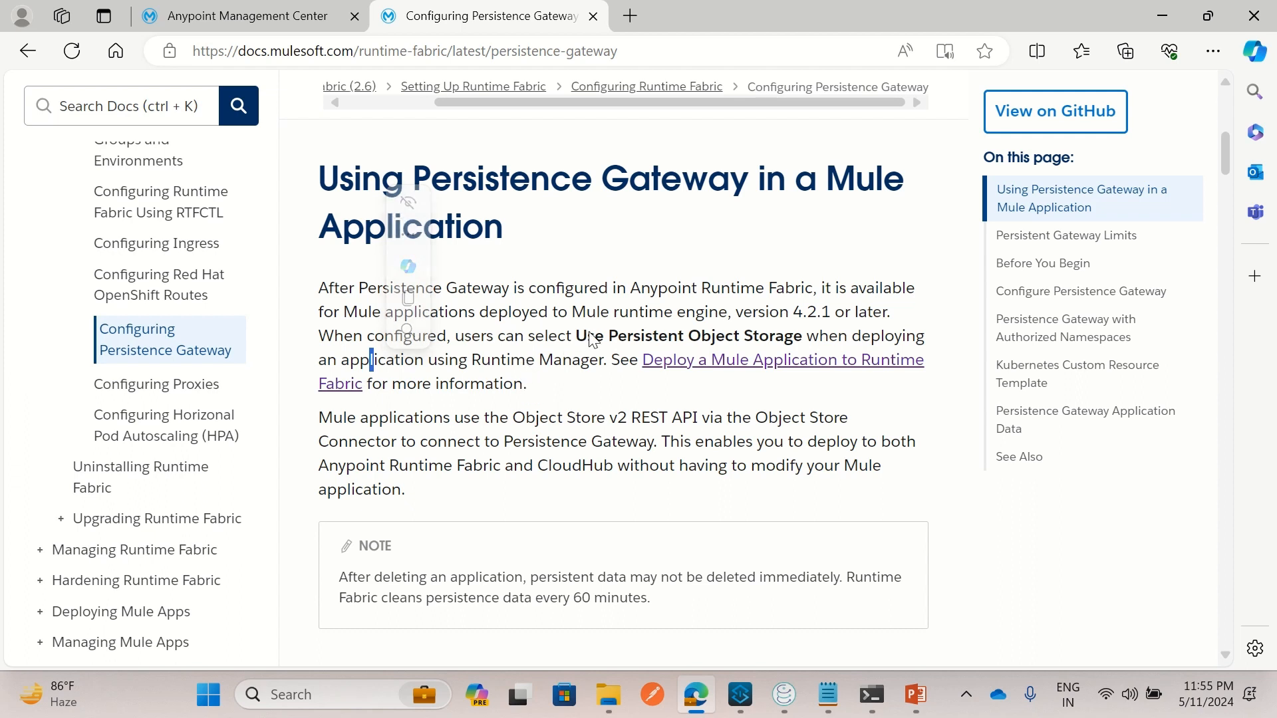
{"action": "left_click_drag", "start_coordinate": [573, 335], "coordinate": [799, 339]}
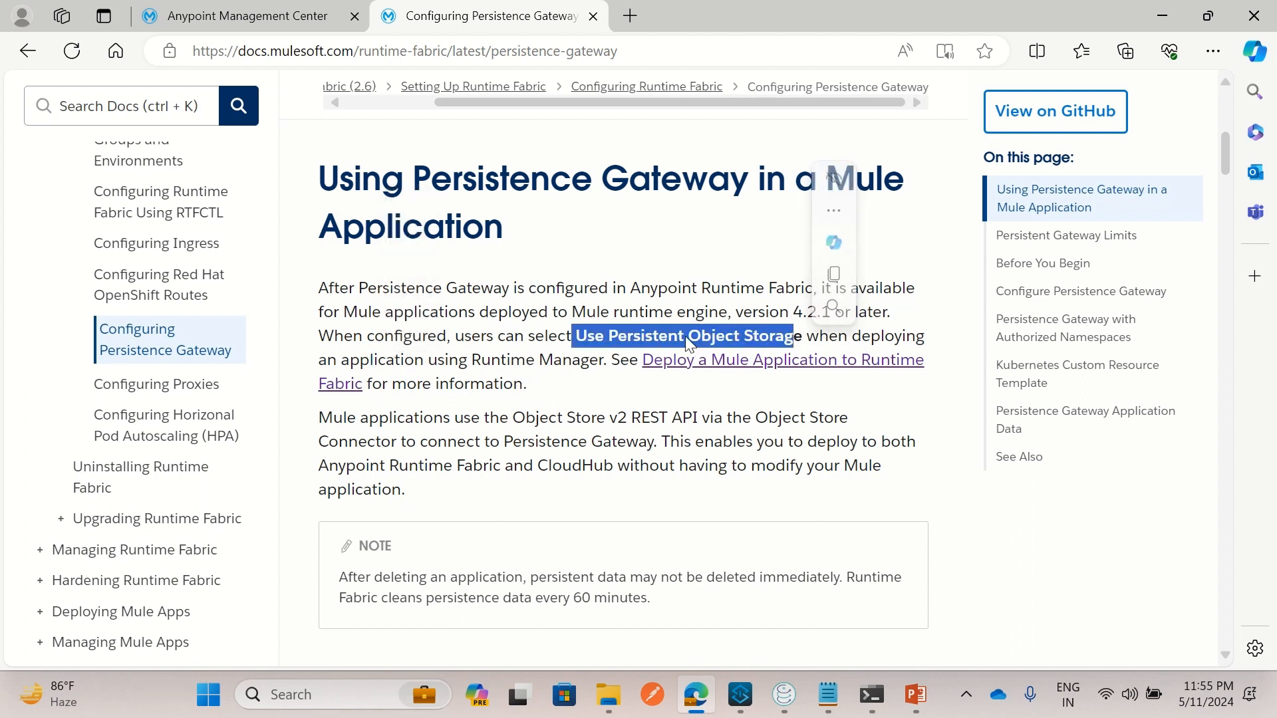
{"action": "left_click", "coordinate": [574, 347]}
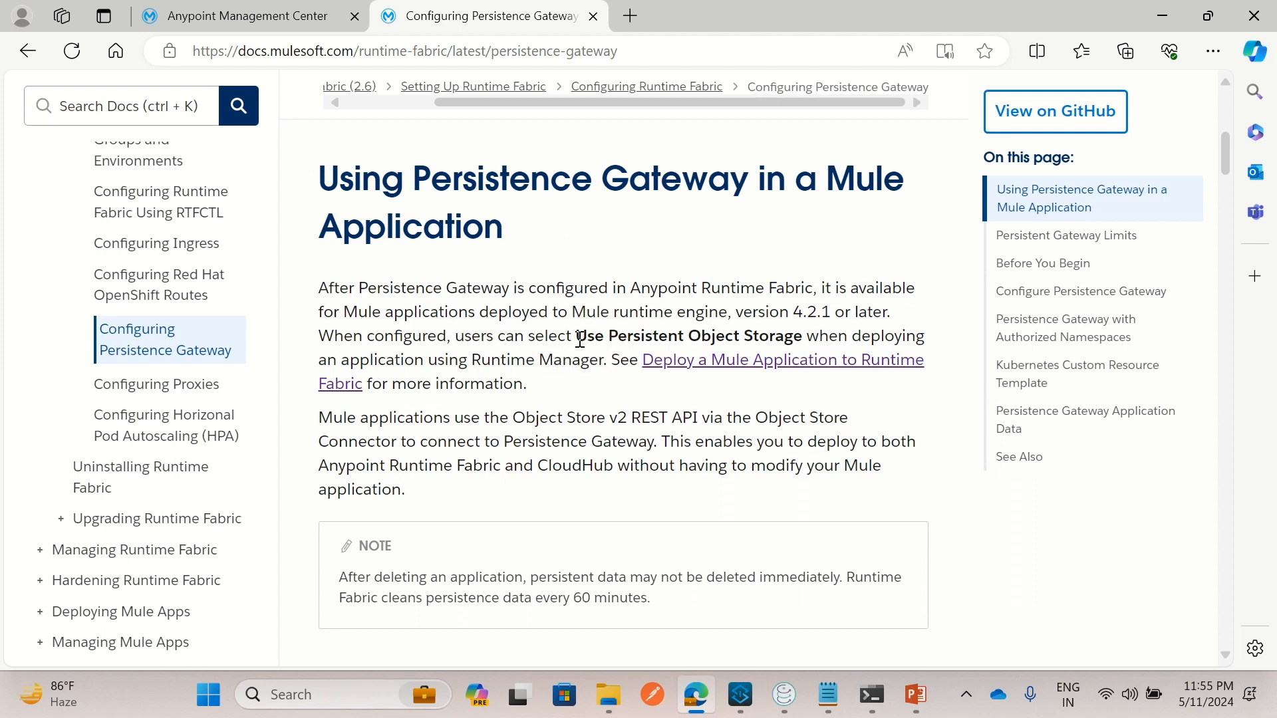
{"action": "left_click_drag", "start_coordinate": [579, 340], "coordinate": [785, 339]}
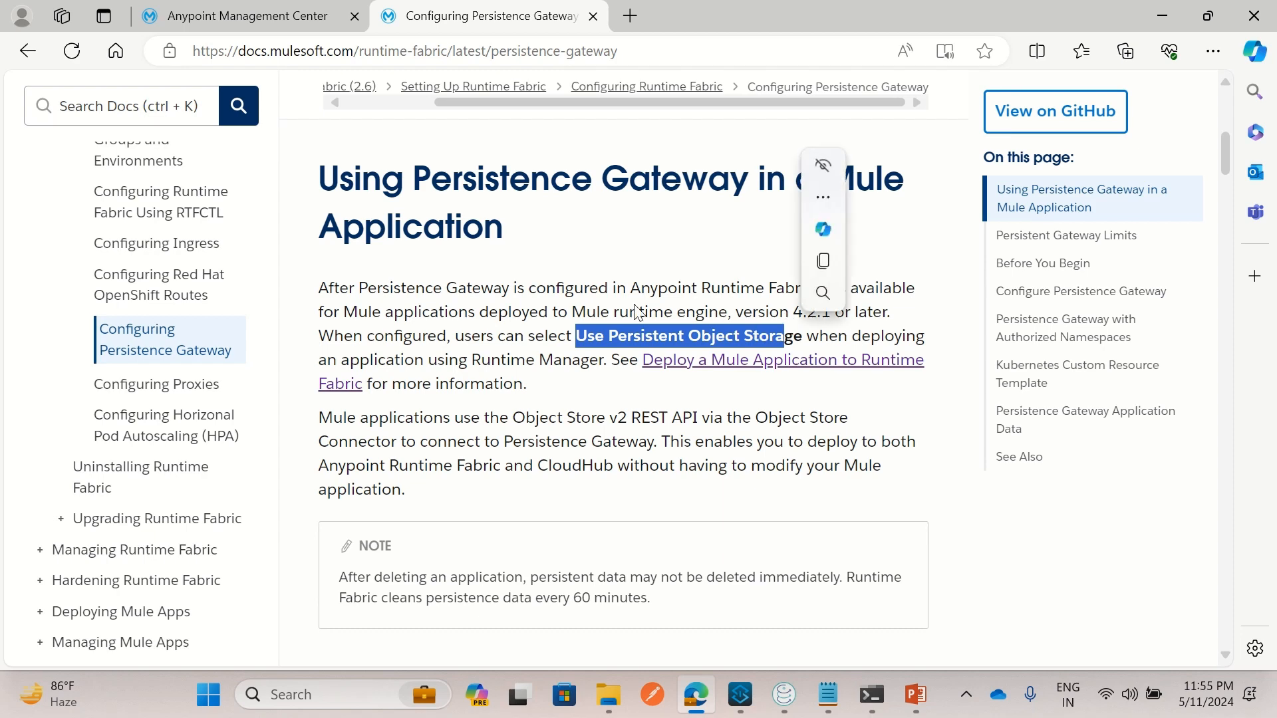
{"action": "left_click", "coordinate": [259, 17]}
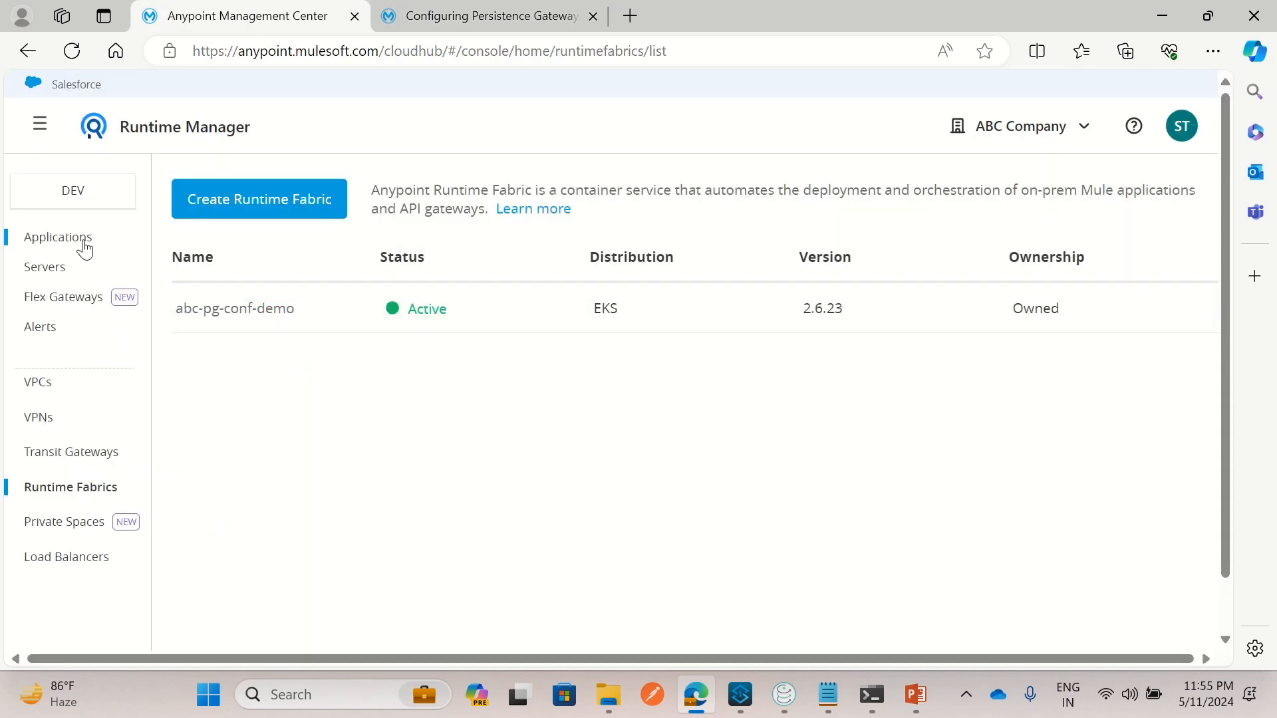
Start a new application deployment named demo-api-pg-0511
{"action": "left_click_drag", "start_coordinate": [69, 235], "coordinate": [64, 234]}
{"action": "left_click", "coordinate": [65, 238]}
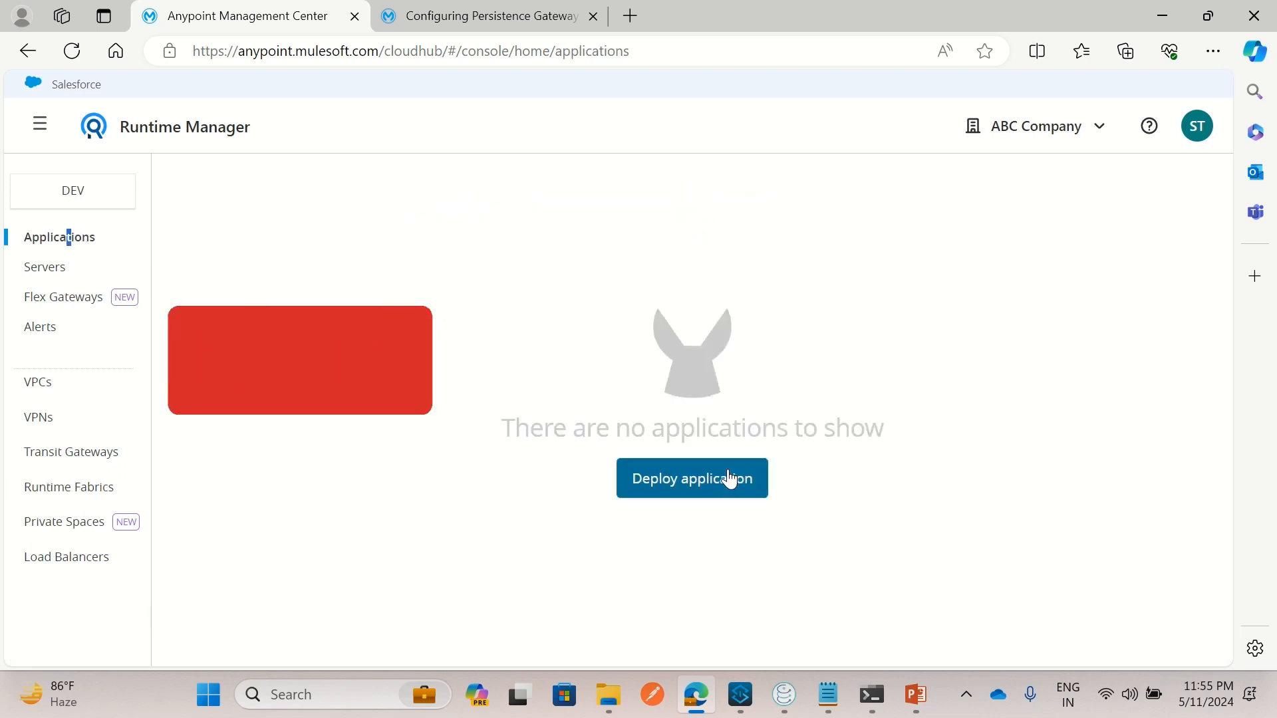
{"action": "left_click", "coordinate": [730, 478]}
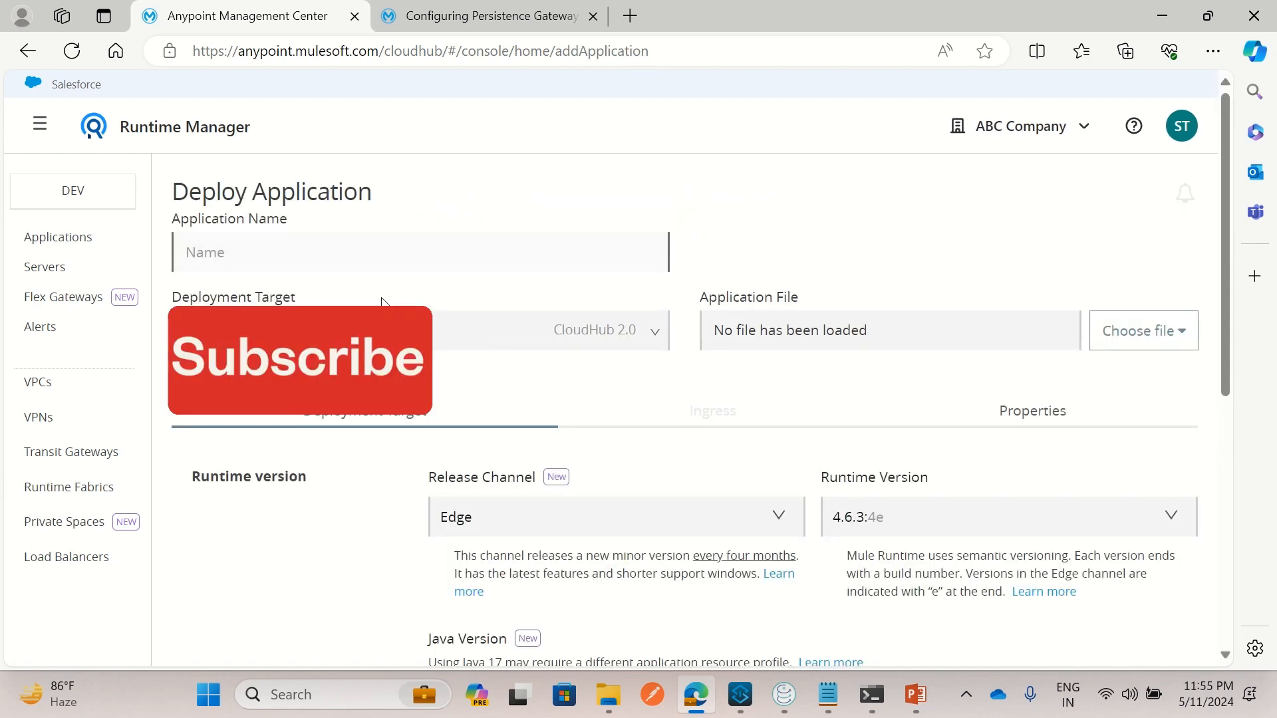
{"action": "left_click", "coordinate": [381, 258]}
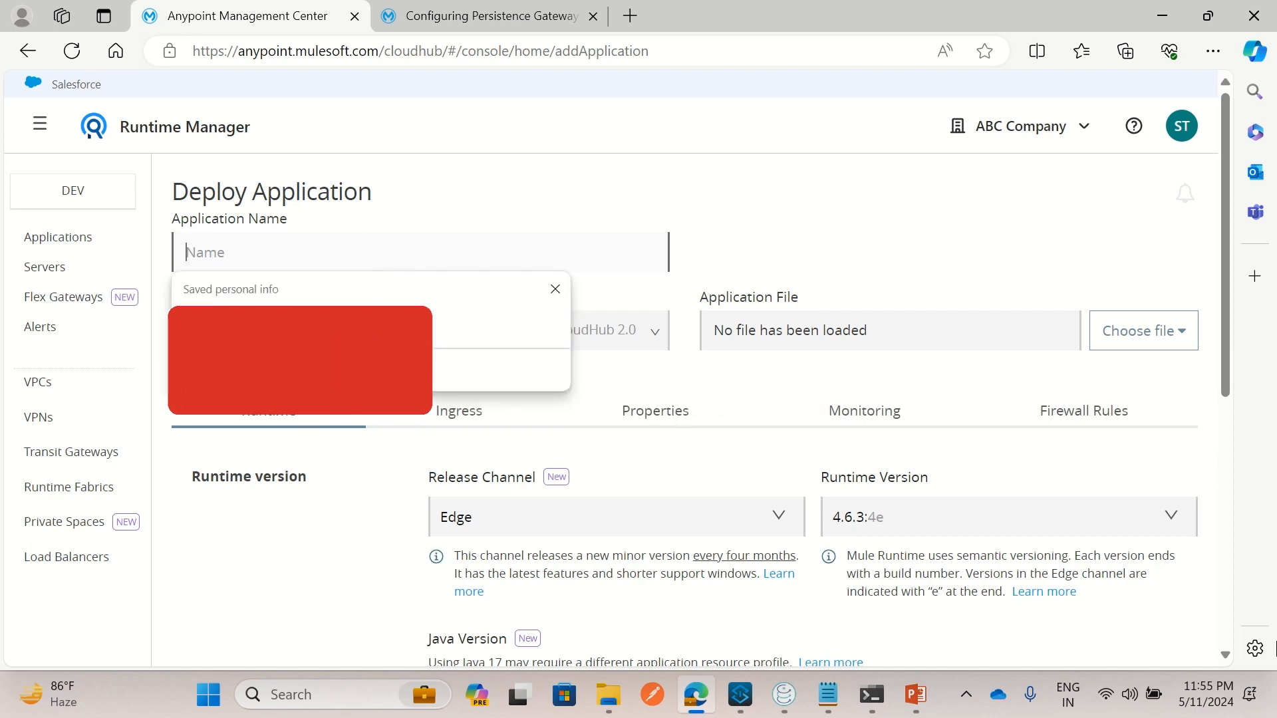
{"action": "type", "text": "demo-ap"}
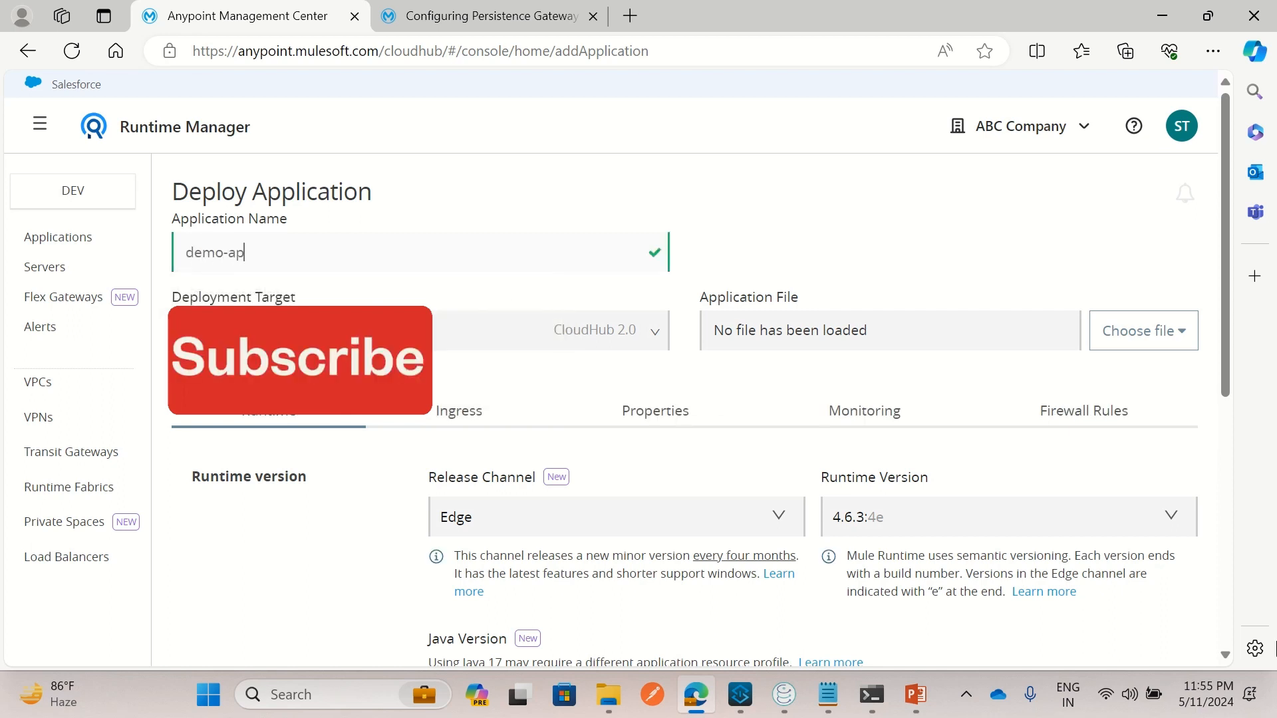
{"action": "type", "text": "i-pg-0511"}
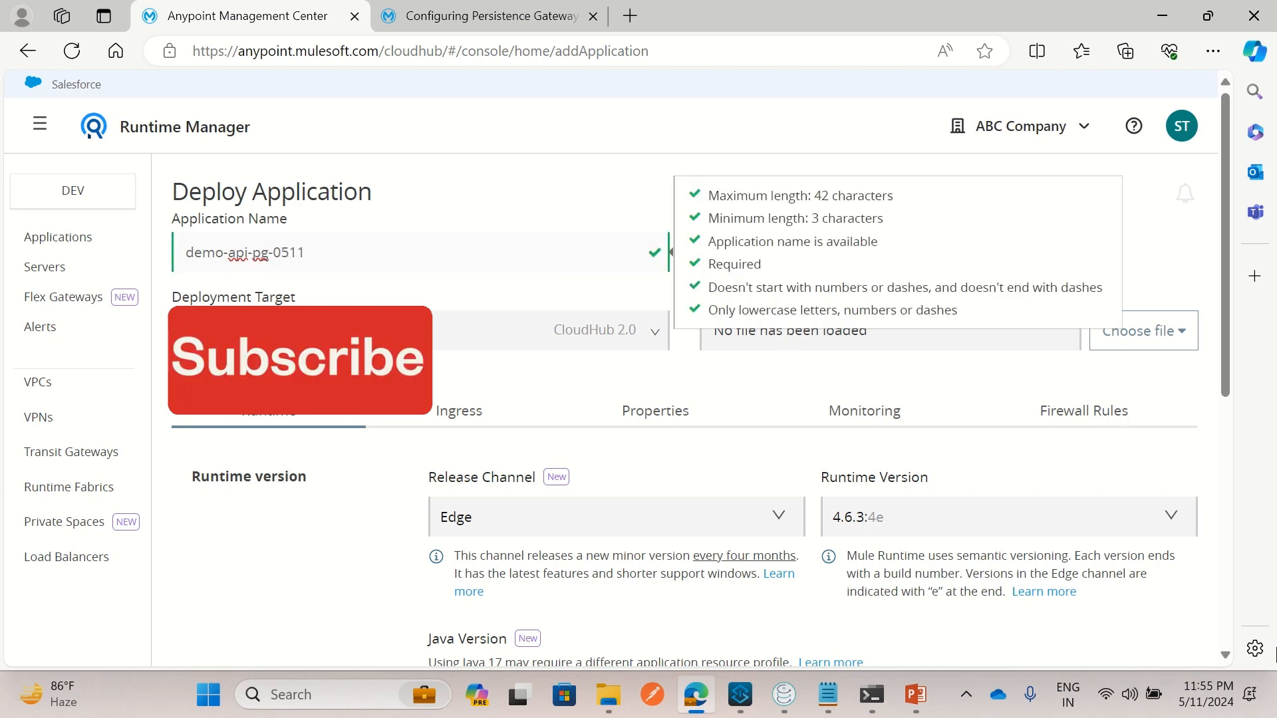
{"action": "left_click", "coordinate": [480, 338]}
Target the abc-pg-conf-demo Runtime Fabric and enable the persistent object store
{"action": "left_click", "coordinate": [480, 340]}
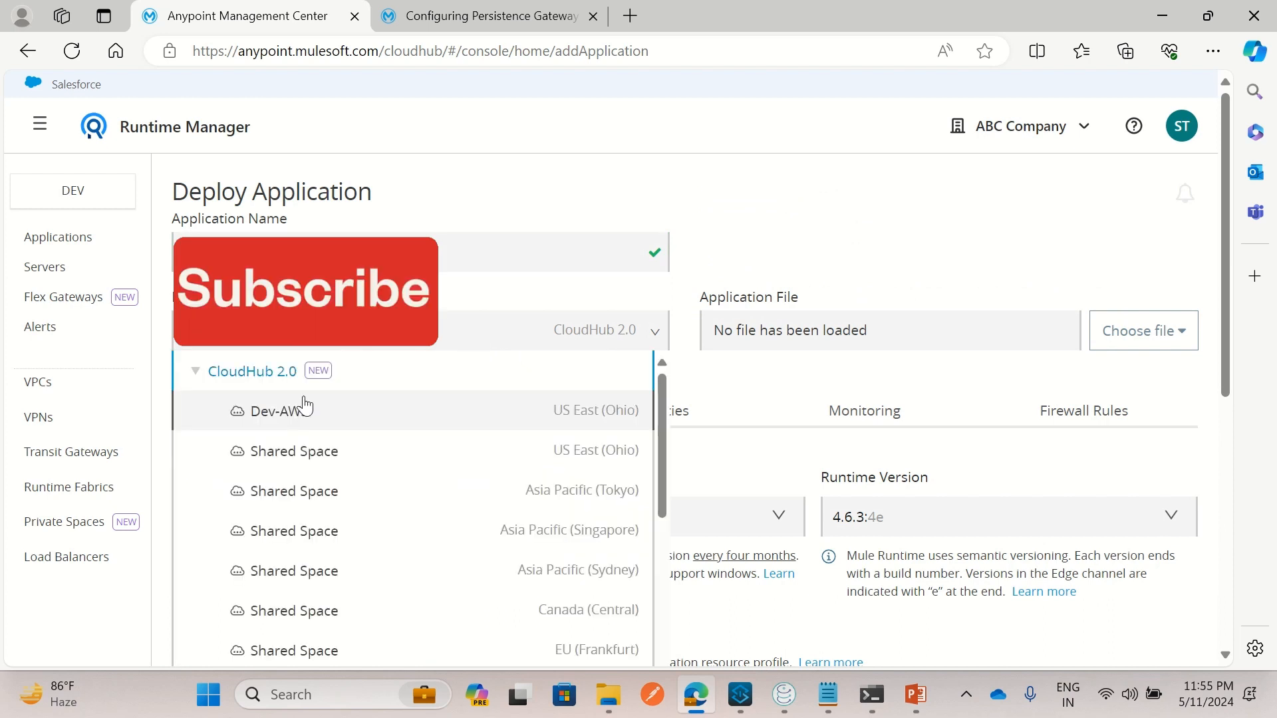
{"action": "left_click", "coordinate": [200, 374]}
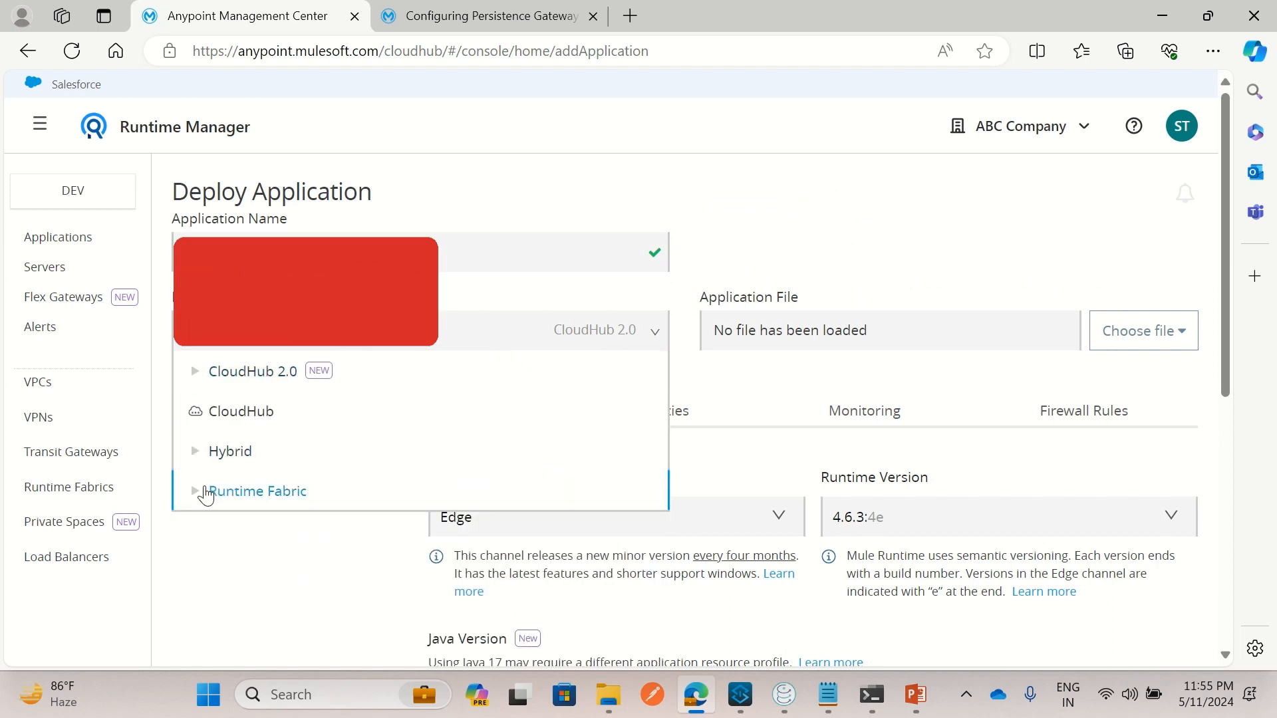
{"action": "left_click", "coordinate": [215, 502]}
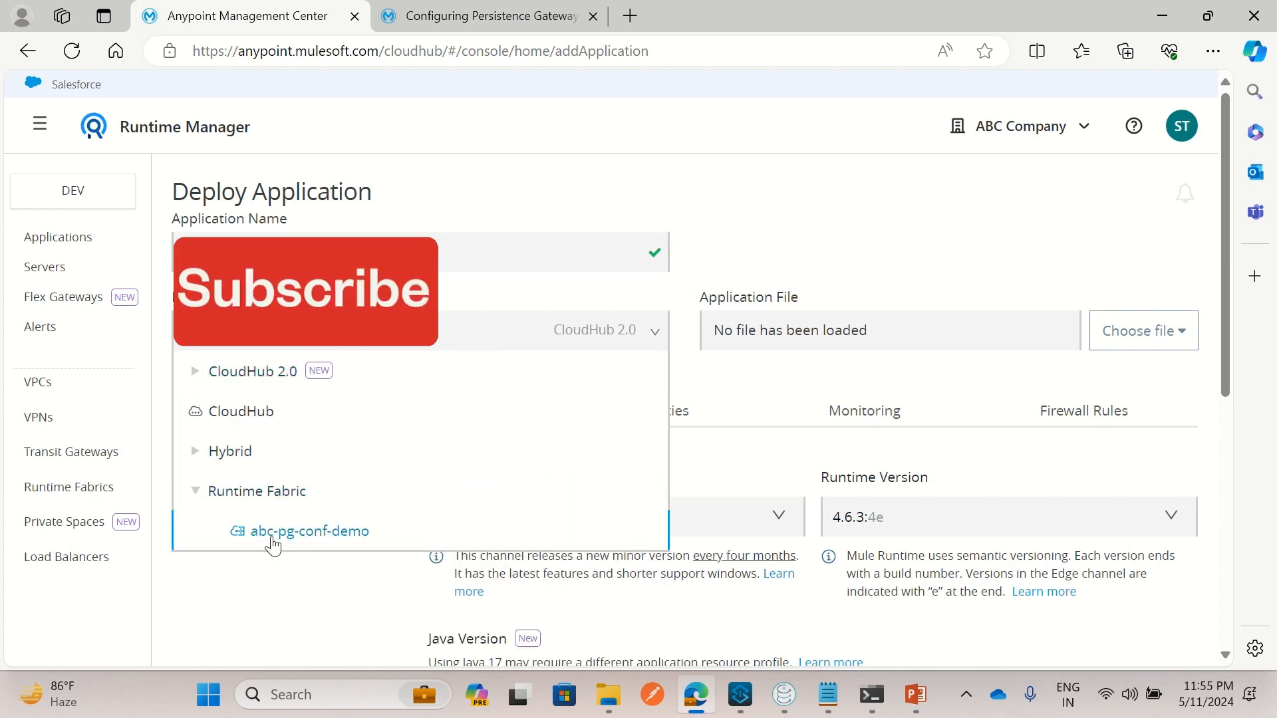
{"action": "left_click", "coordinate": [344, 538]}
{"action": "scroll", "coordinate": [360, 525], "scroll_direction": "down", "scroll_amount": 12}
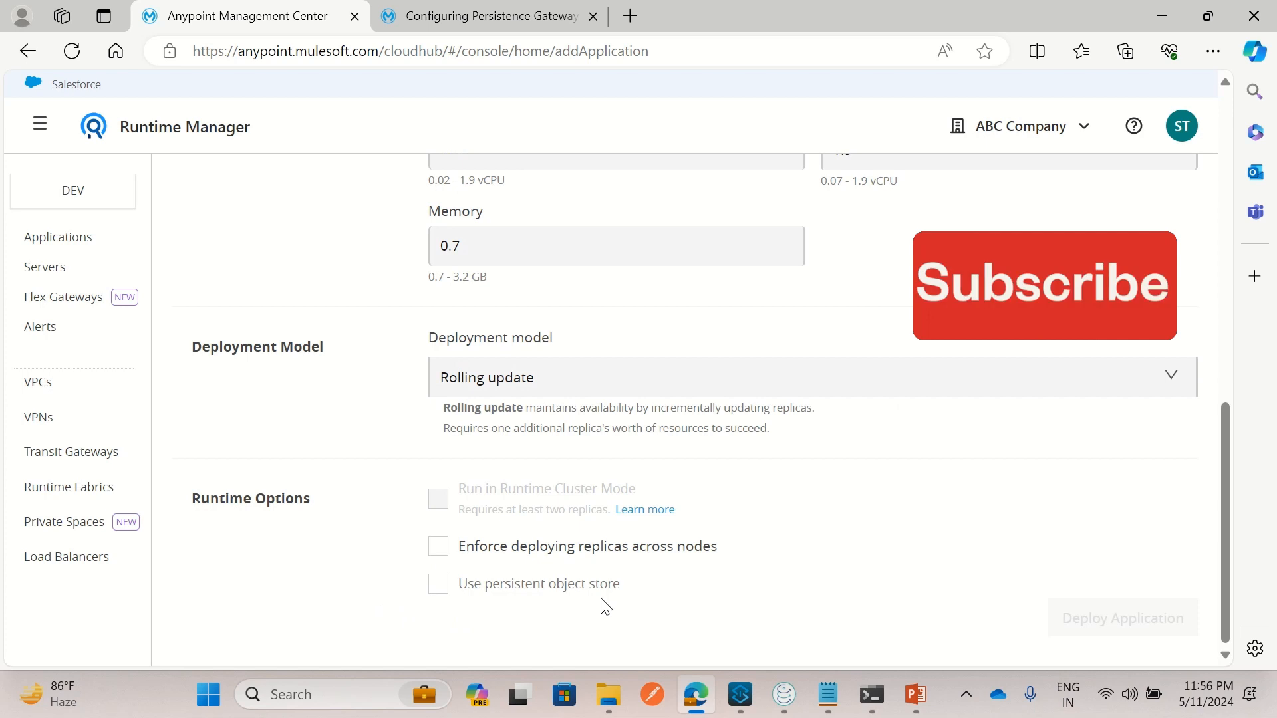
{"action": "left_click", "coordinate": [449, 594]}
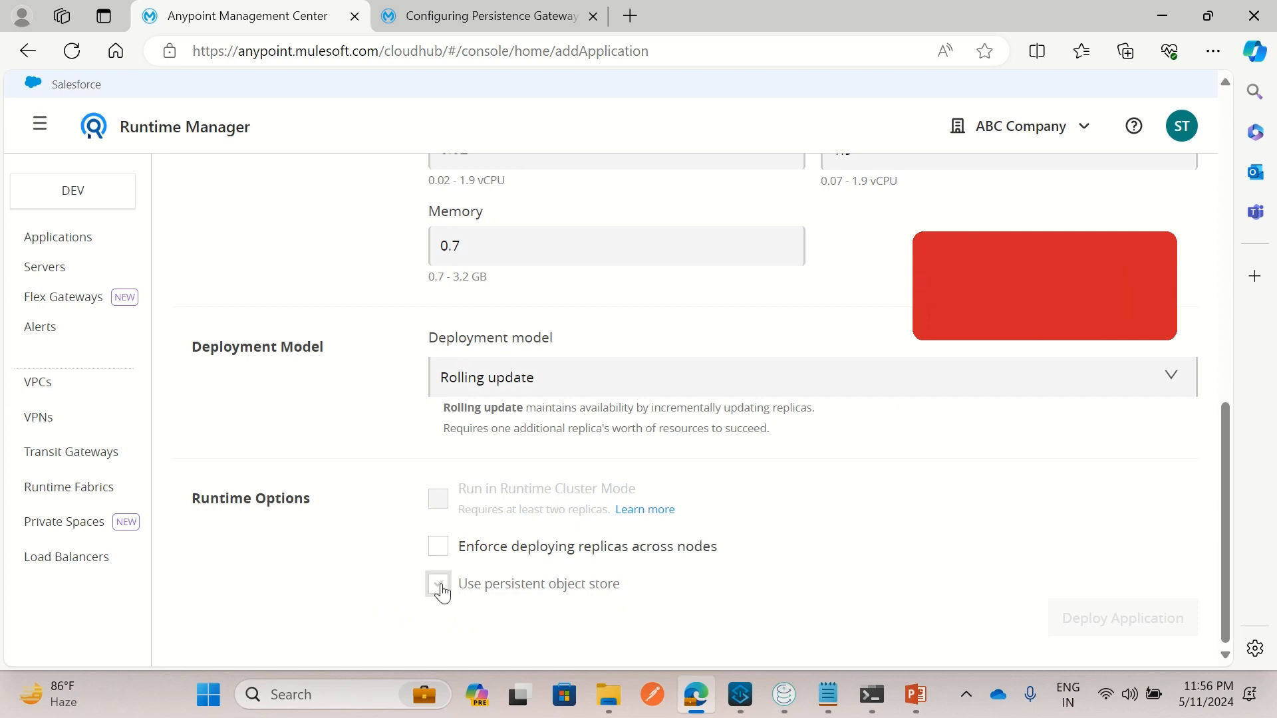
{"action": "left_click", "coordinate": [452, 599]}
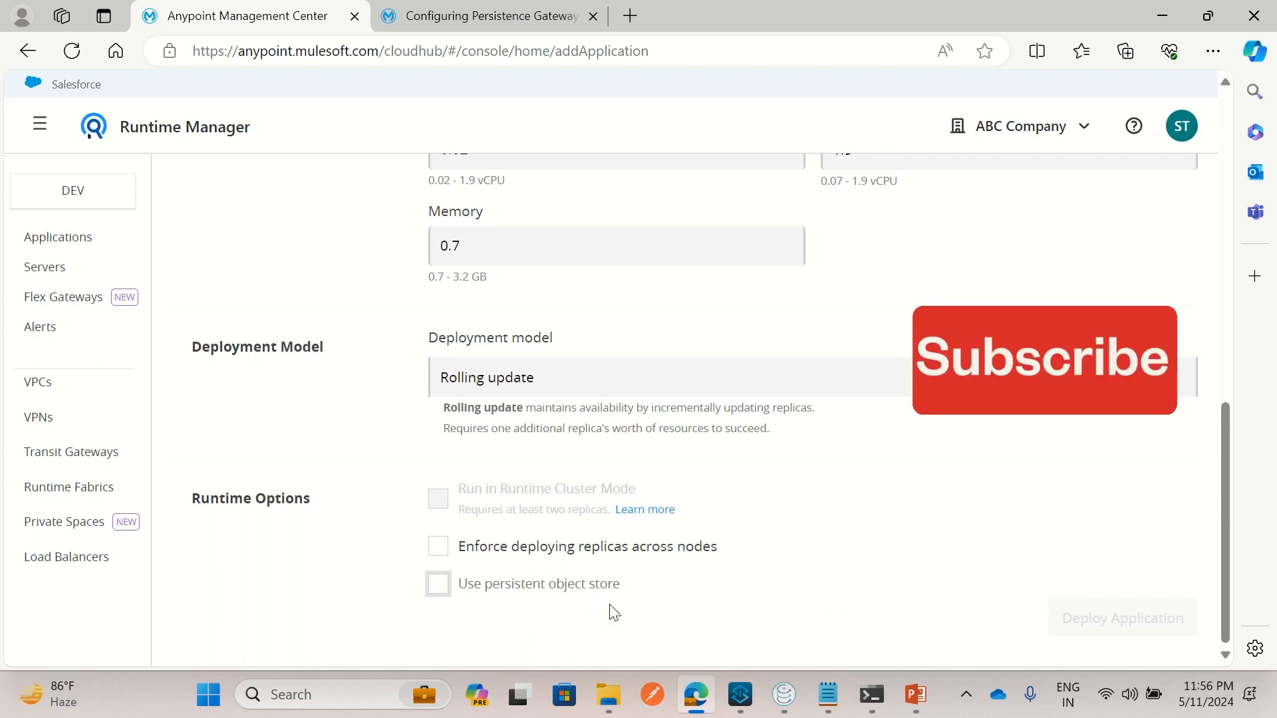
{"action": "left_click", "coordinate": [437, 585]}
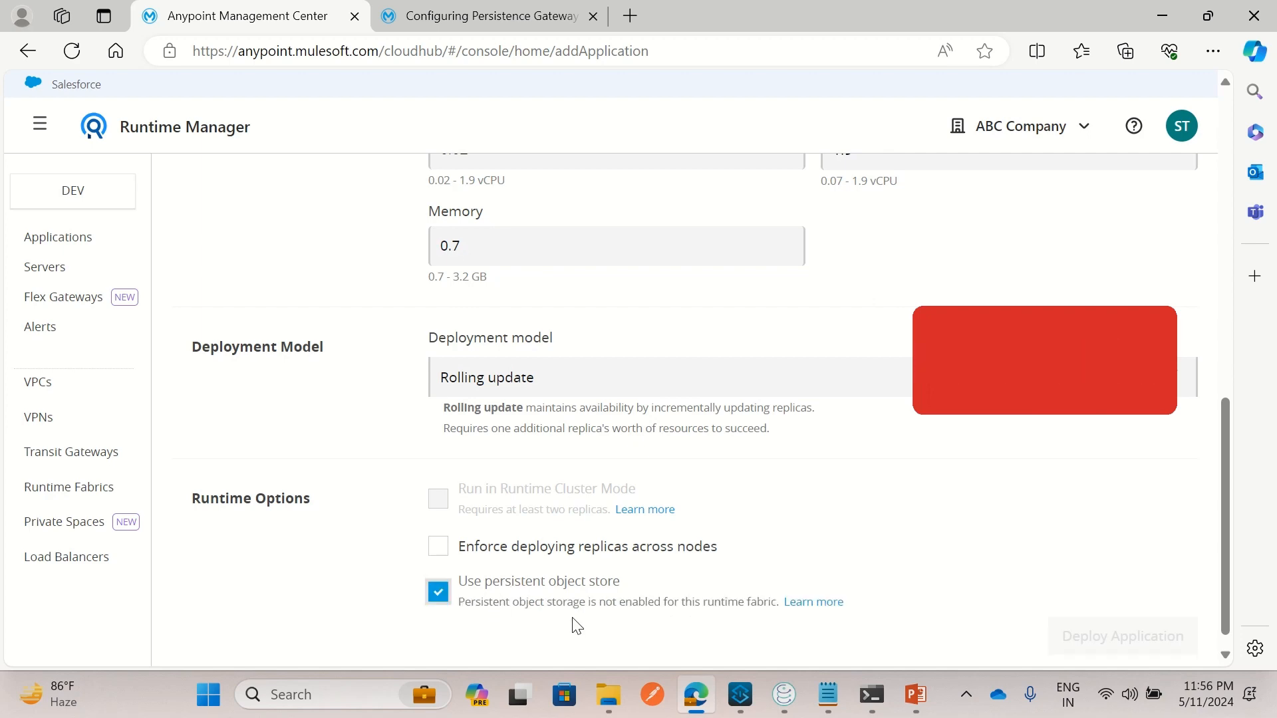
{"action": "scroll", "coordinate": [374, 367], "scroll_direction": "up", "scroll_amount": 5}
{"action": "scroll", "coordinate": [375, 366], "scroll_direction": "up", "scroll_amount": 7}
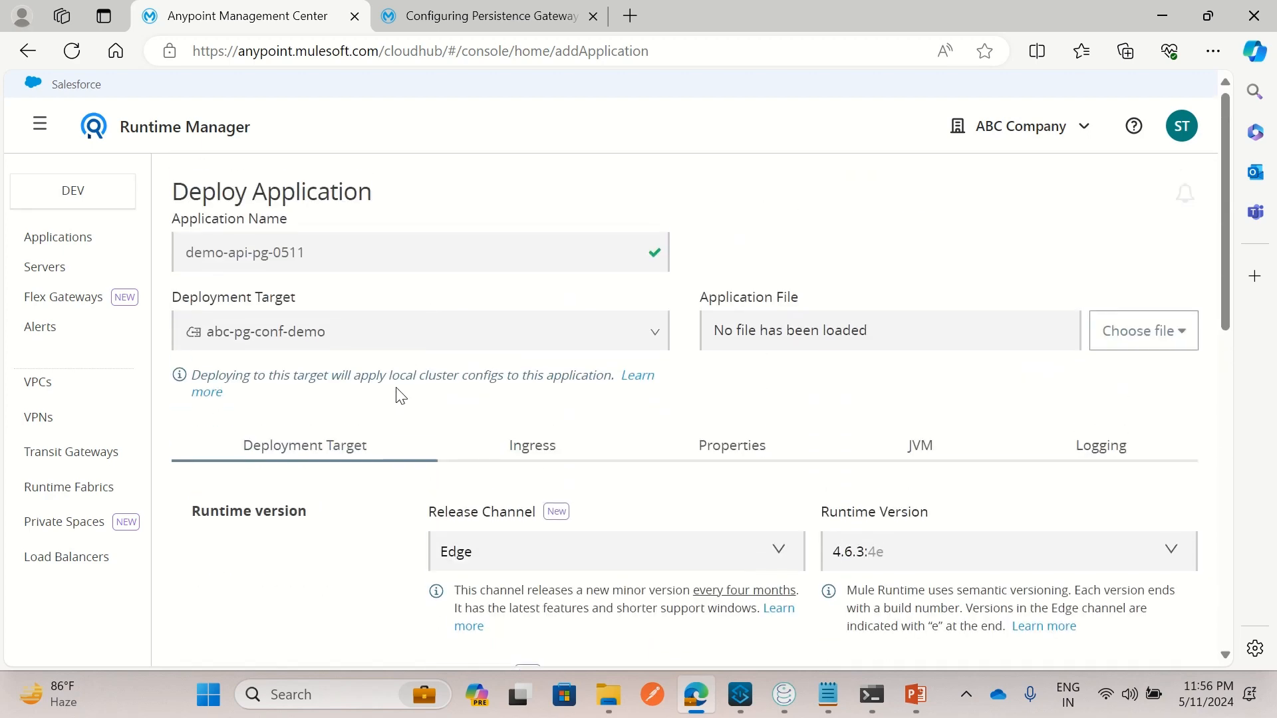
{"action": "scroll", "coordinate": [397, 488], "scroll_direction": "down", "scroll_amount": 12}
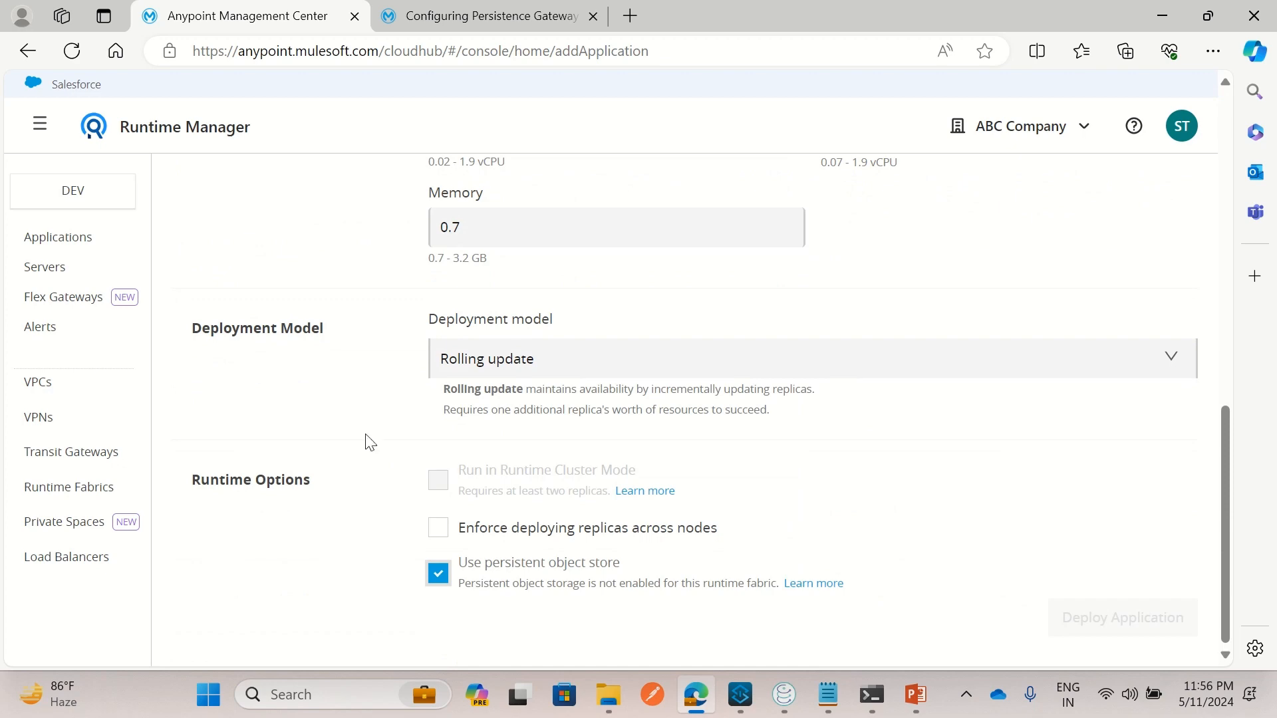
{"action": "scroll", "coordinate": [365, 426], "scroll_direction": "up", "scroll_amount": 12}
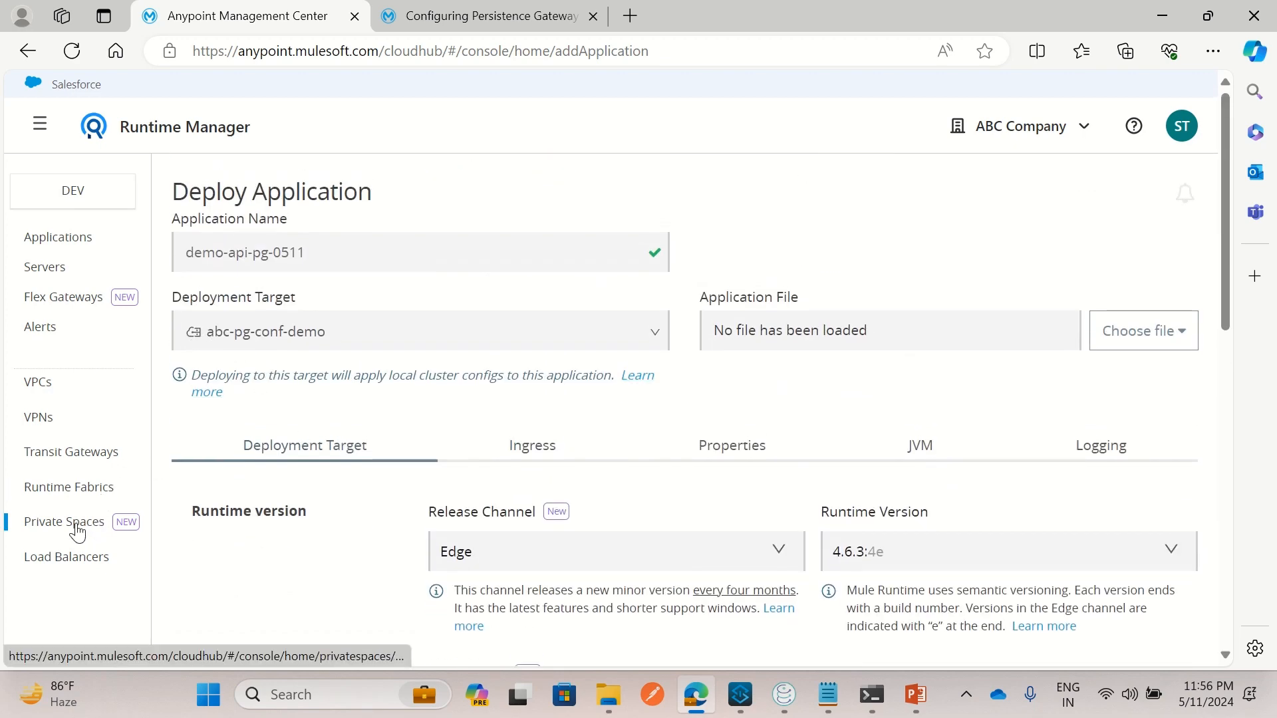
Open the abc-pg-conf-demo fabric details from the Runtime Fabrics list
{"action": "left_click", "coordinate": [75, 490]}
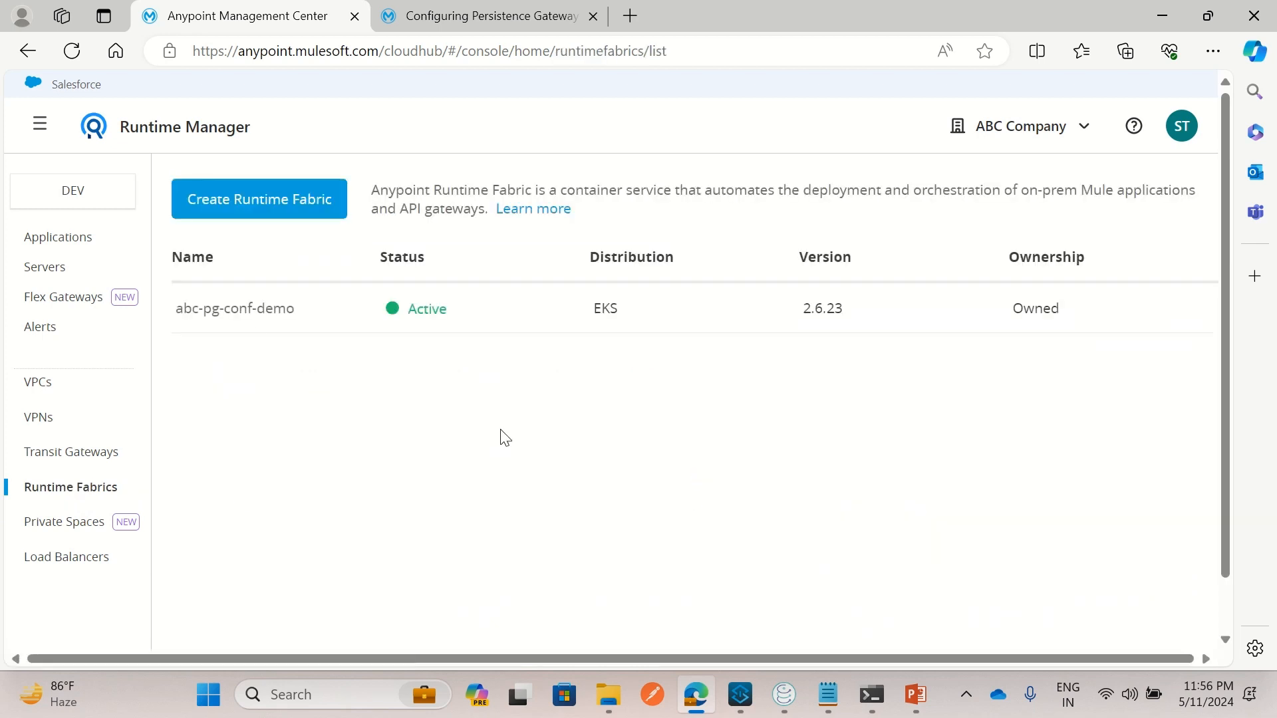
{"action": "left_click", "coordinate": [250, 319]}
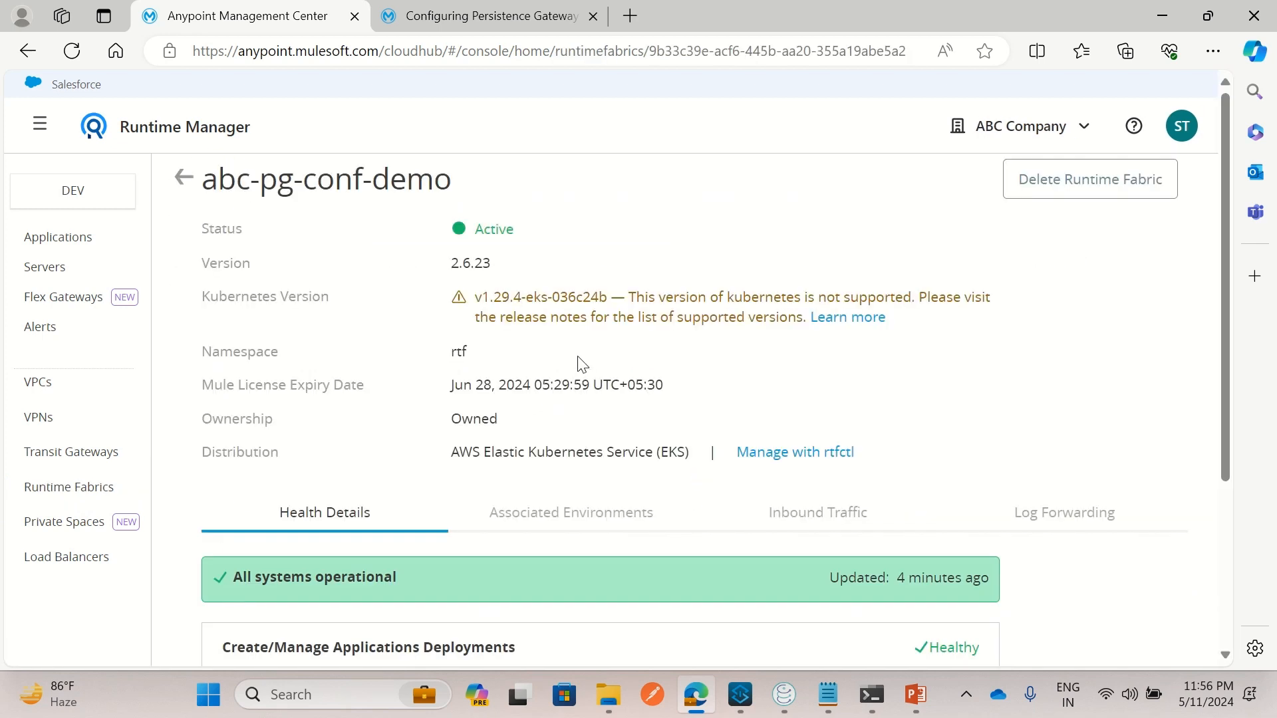
{"action": "left_click", "coordinate": [477, 20]}
Scroll to Configure Persistence Gateway and select the full kubectl create secret generic command
{"action": "left_click", "coordinate": [496, 374]}
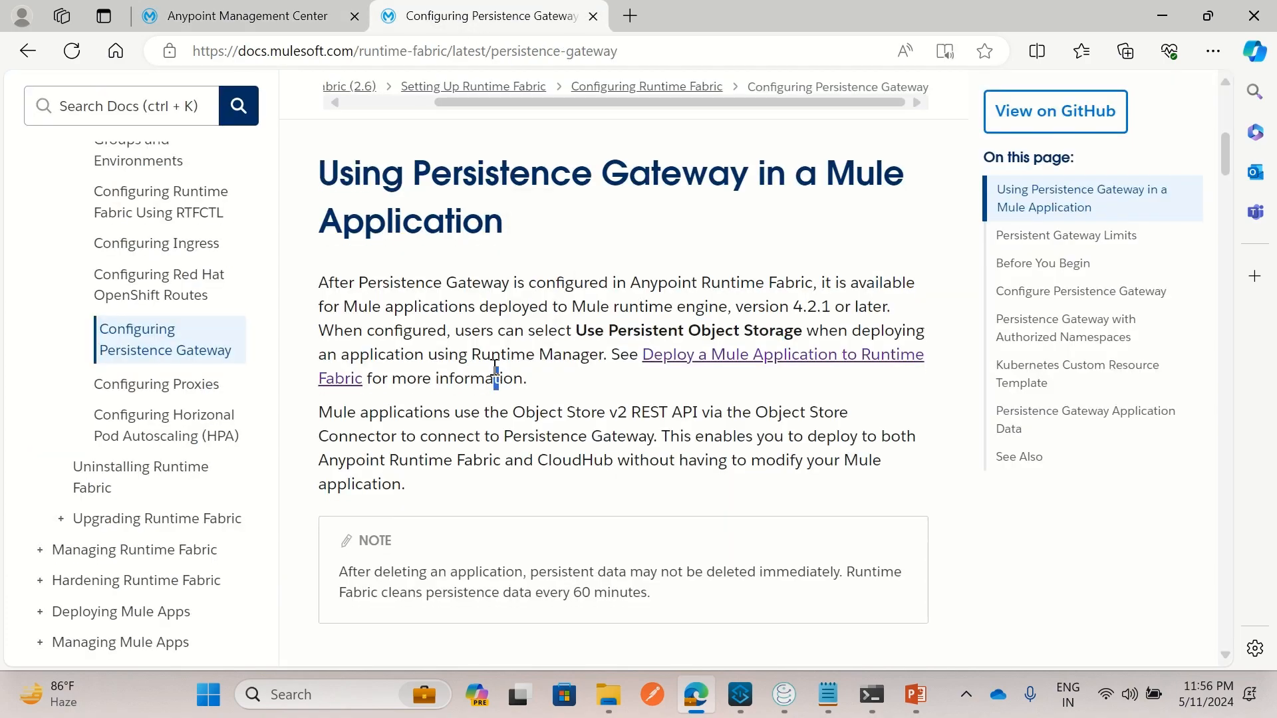
{"action": "scroll", "coordinate": [496, 374], "scroll_direction": "down", "scroll_amount": 15}
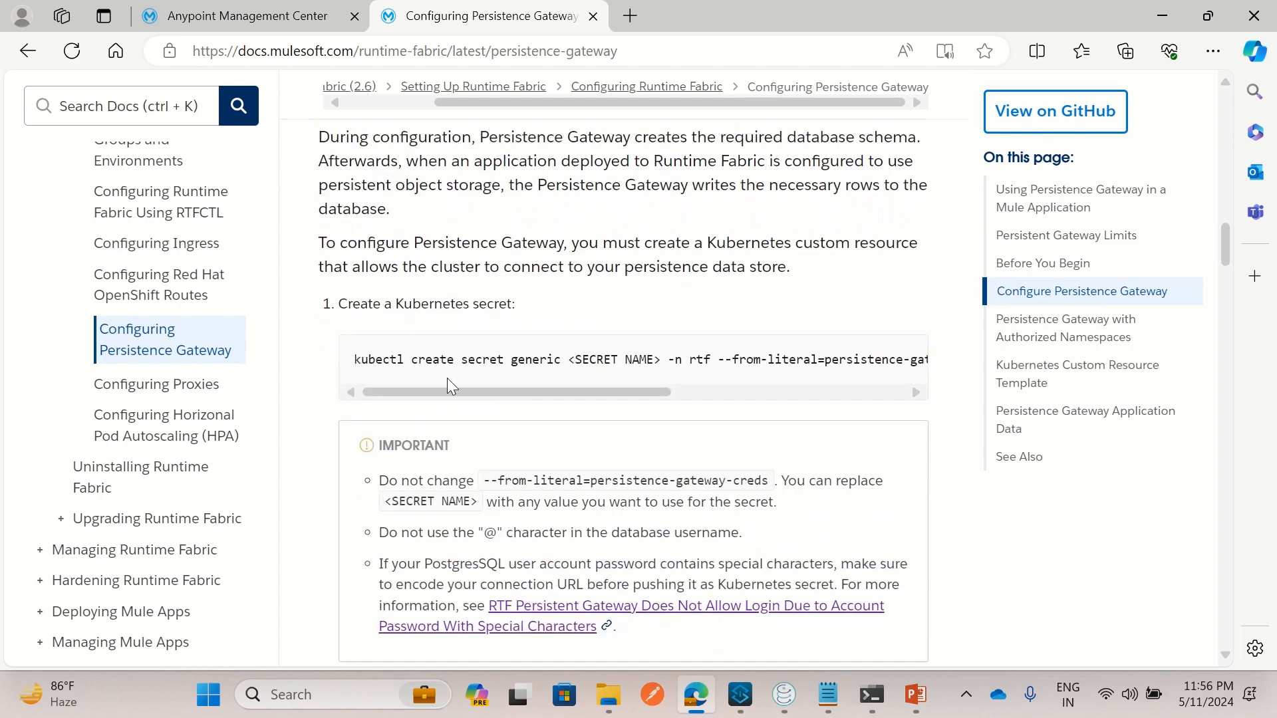
{"action": "left_click_drag", "start_coordinate": [369, 363], "coordinate": [738, 365]}
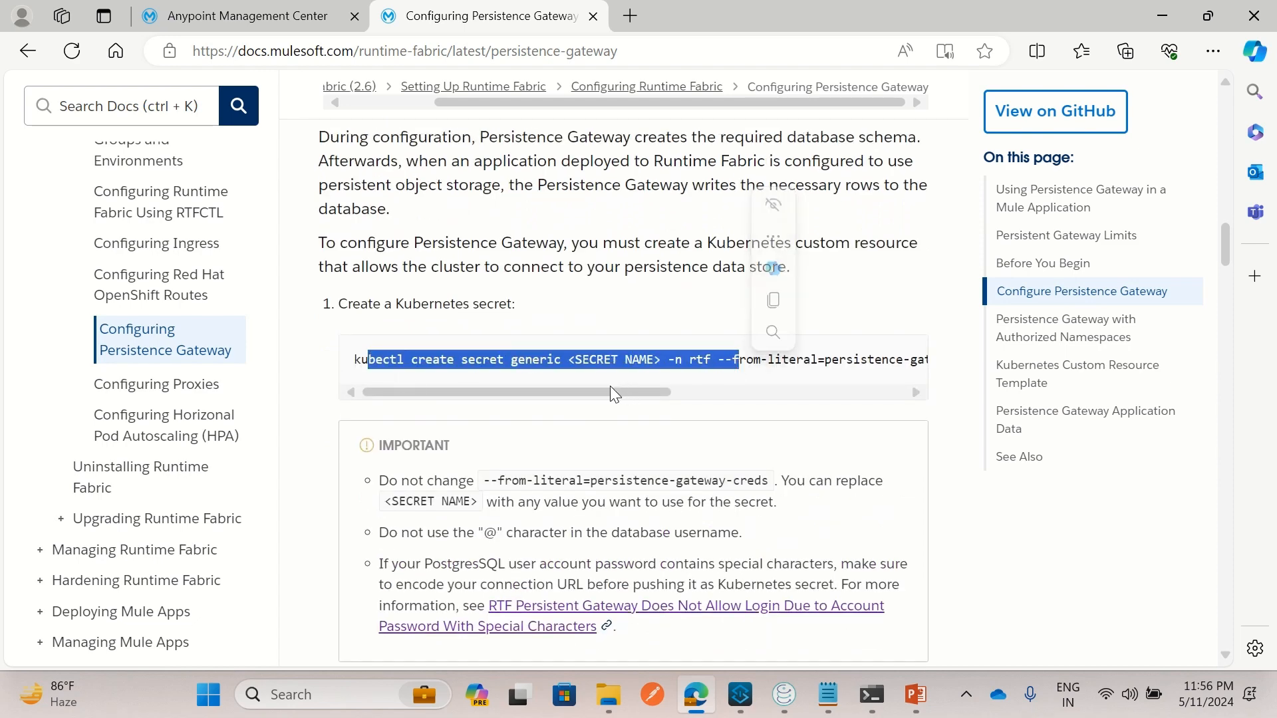
{"action": "left_click_drag", "start_coordinate": [602, 391], "coordinate": [876, 415]}
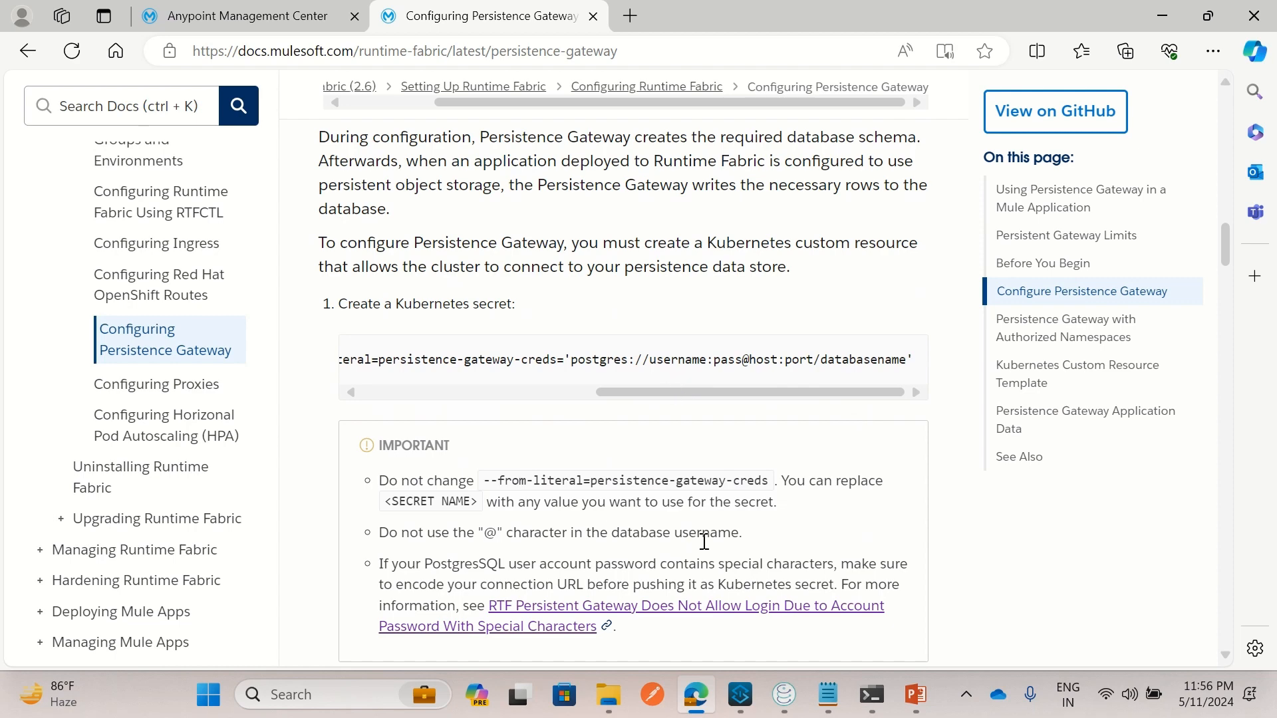
Open the rtf-postgresql-db connection settings and check its host and object_db database
{"action": "left_click", "coordinate": [787, 702]}
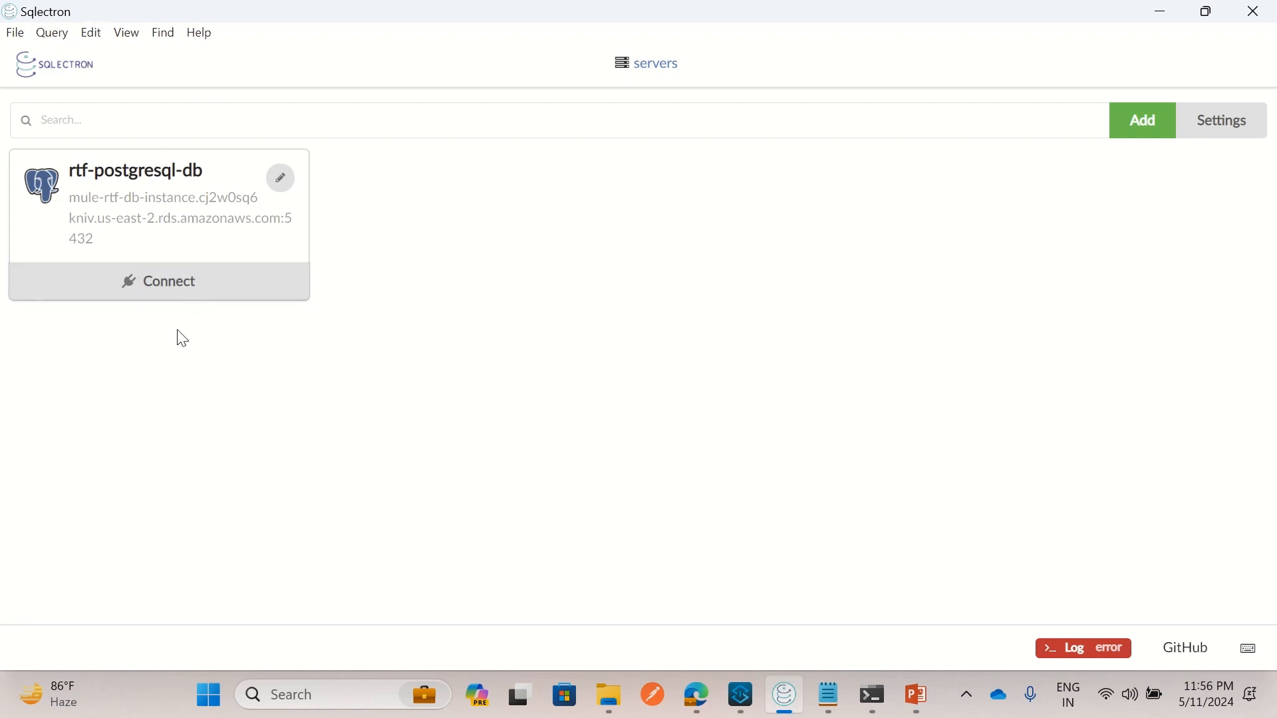
{"action": "left_click", "coordinate": [282, 188]}
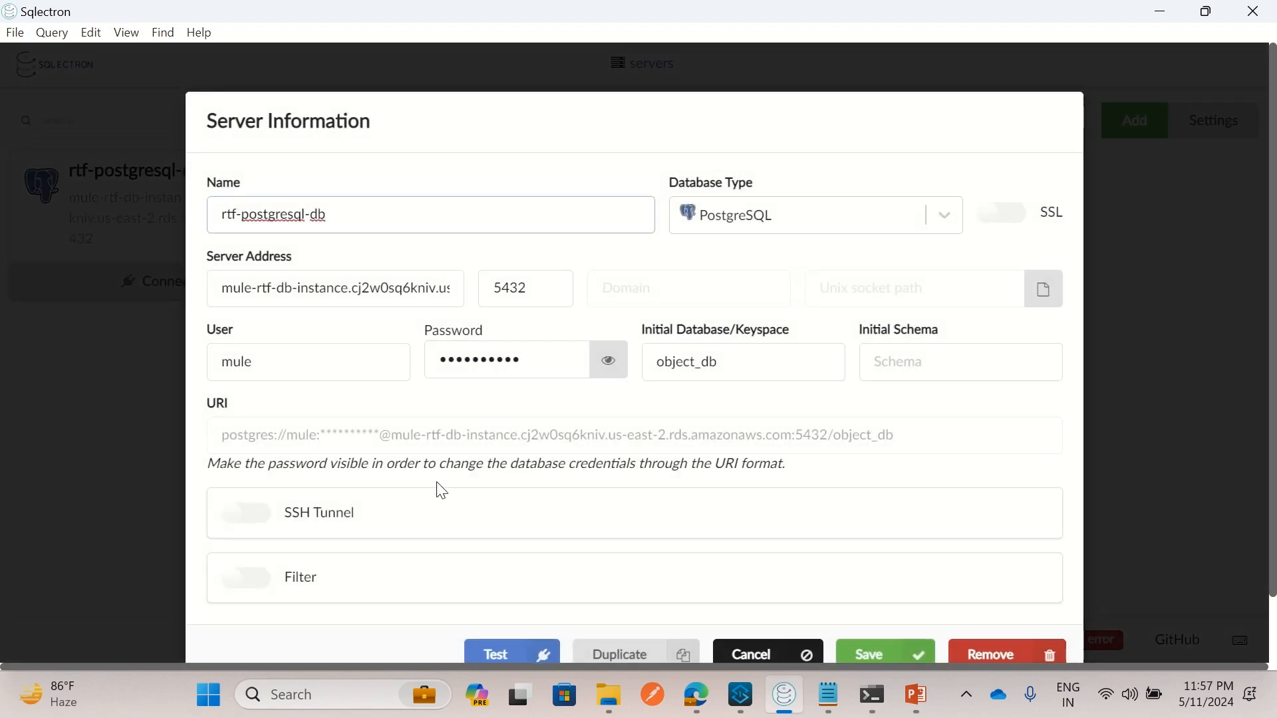
{"action": "left_click", "coordinate": [259, 444]}
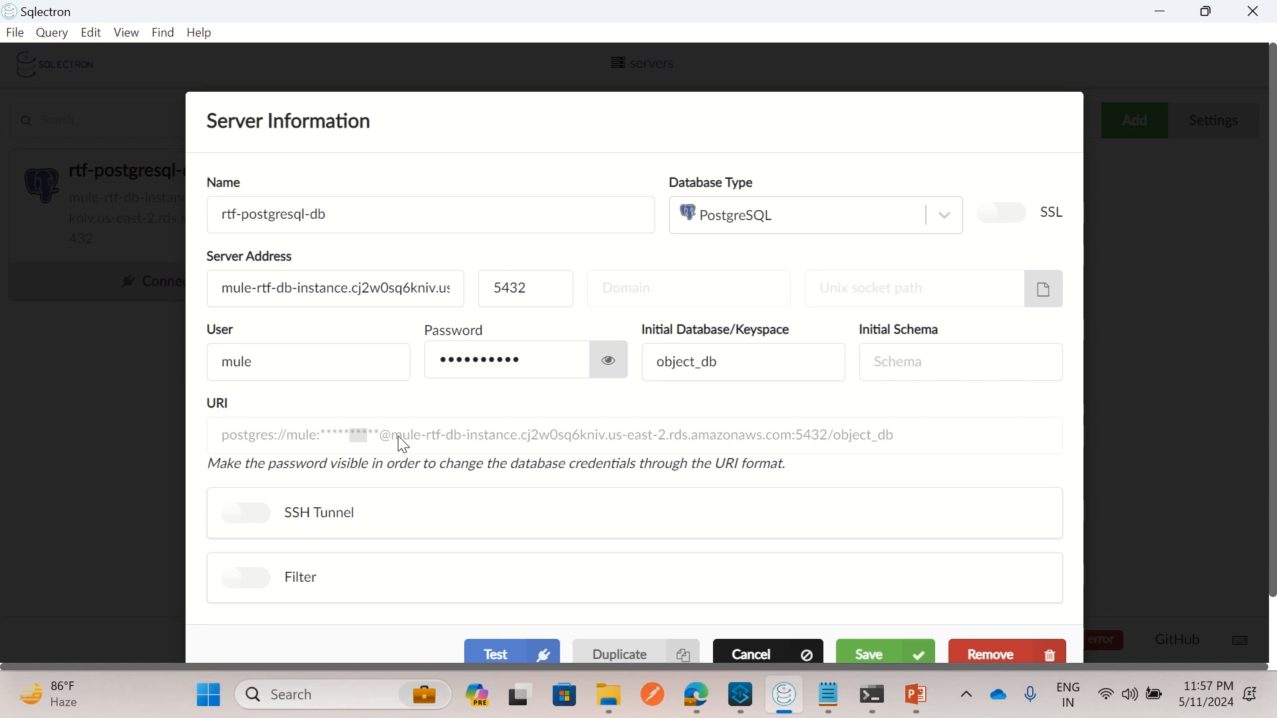
{"action": "left_click_drag", "start_coordinate": [403, 455], "coordinate": [906, 438]}
{"action": "left_click", "coordinate": [810, 442]}
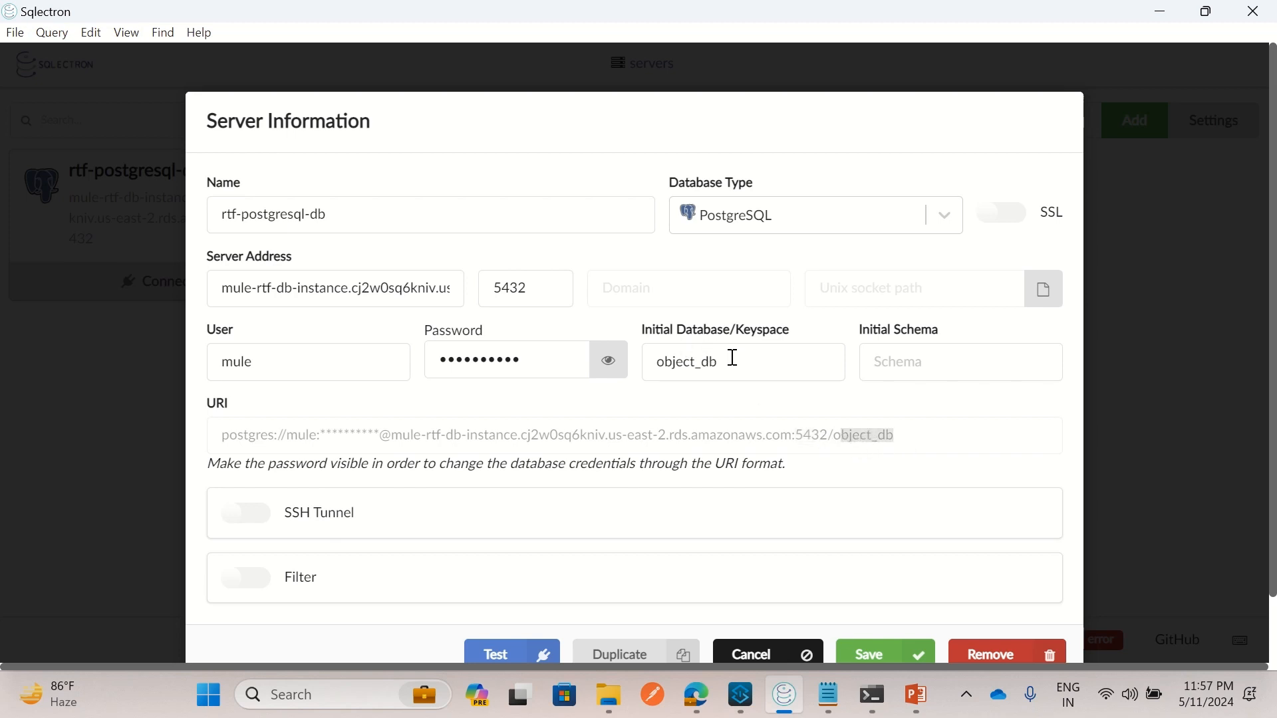
{"action": "left_click_drag", "start_coordinate": [730, 359], "coordinate": [653, 370]}
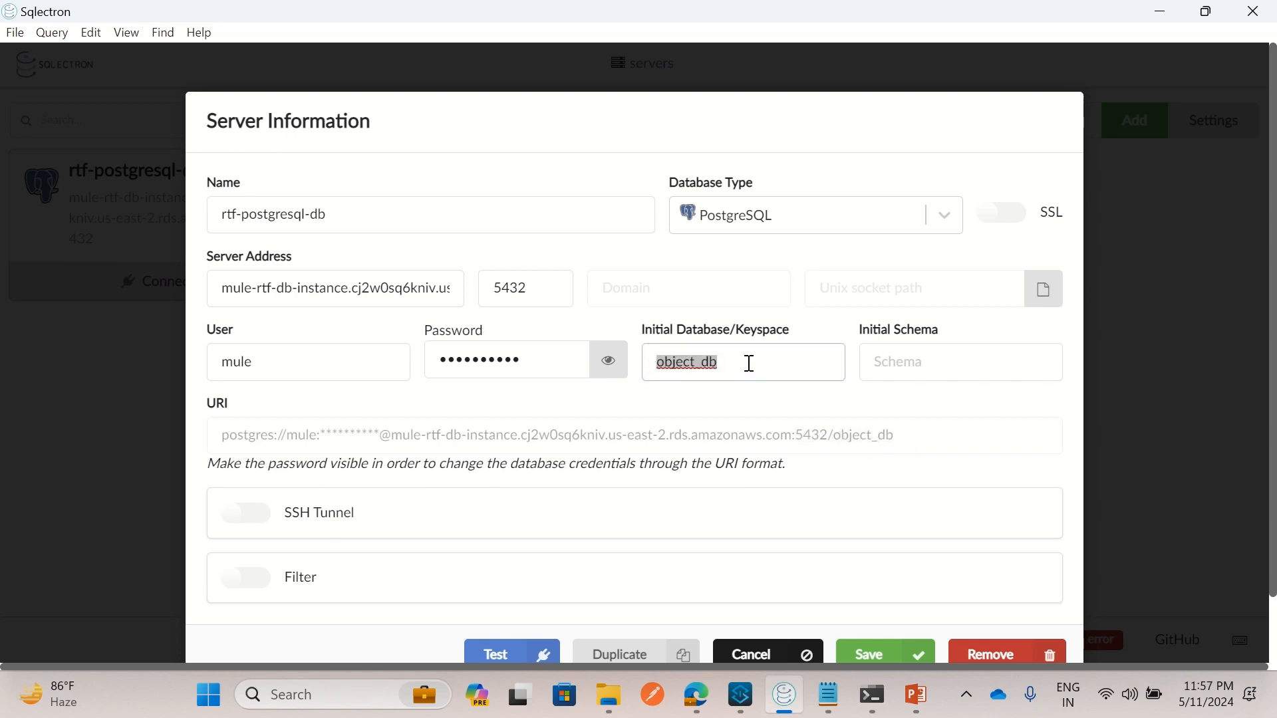
{"action": "left_click_drag", "start_coordinate": [282, 284], "coordinate": [456, 286]}
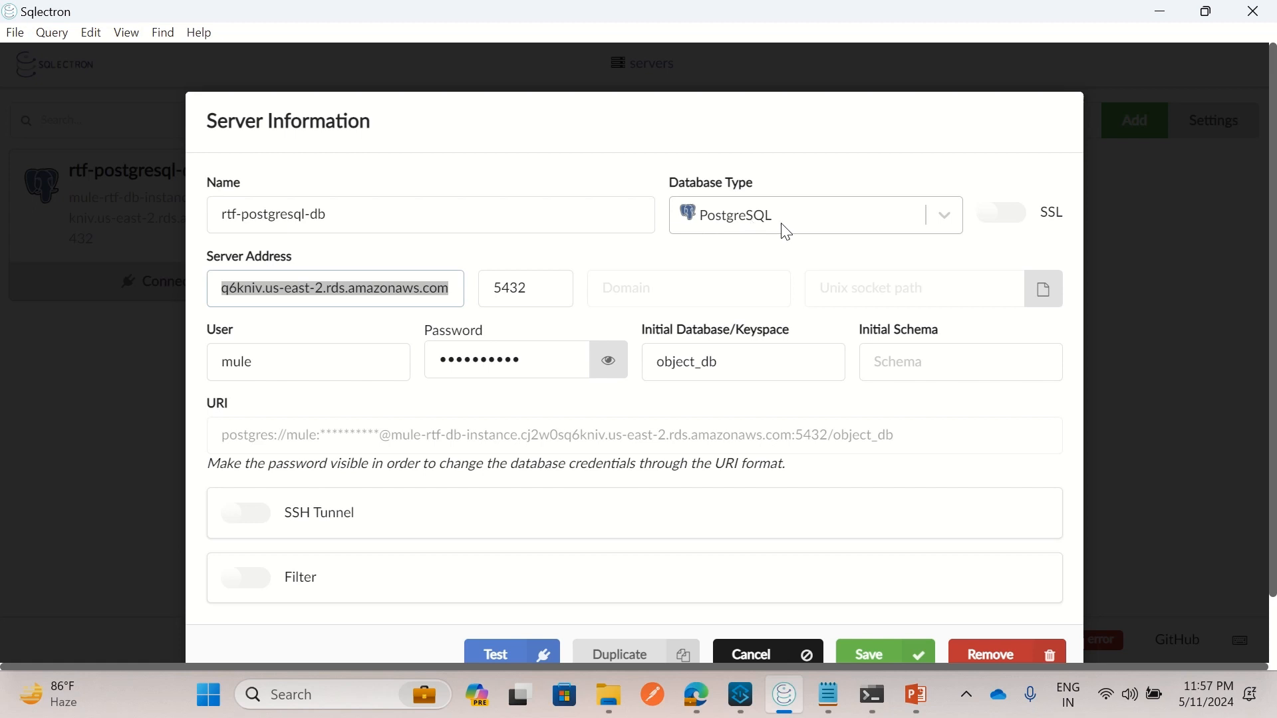
{"action": "left_click", "coordinate": [712, 270]}
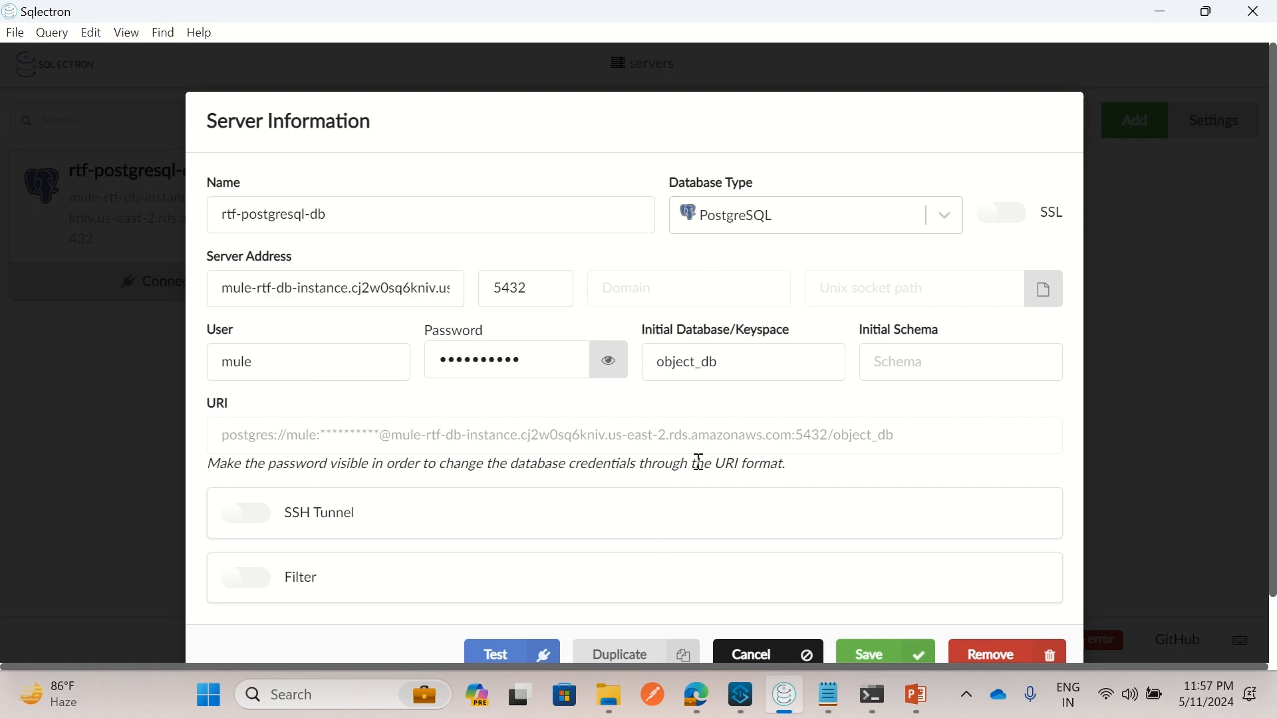
Test, save and connect to the rtf-postgresql-db connection
{"action": "left_click", "coordinate": [512, 657]}
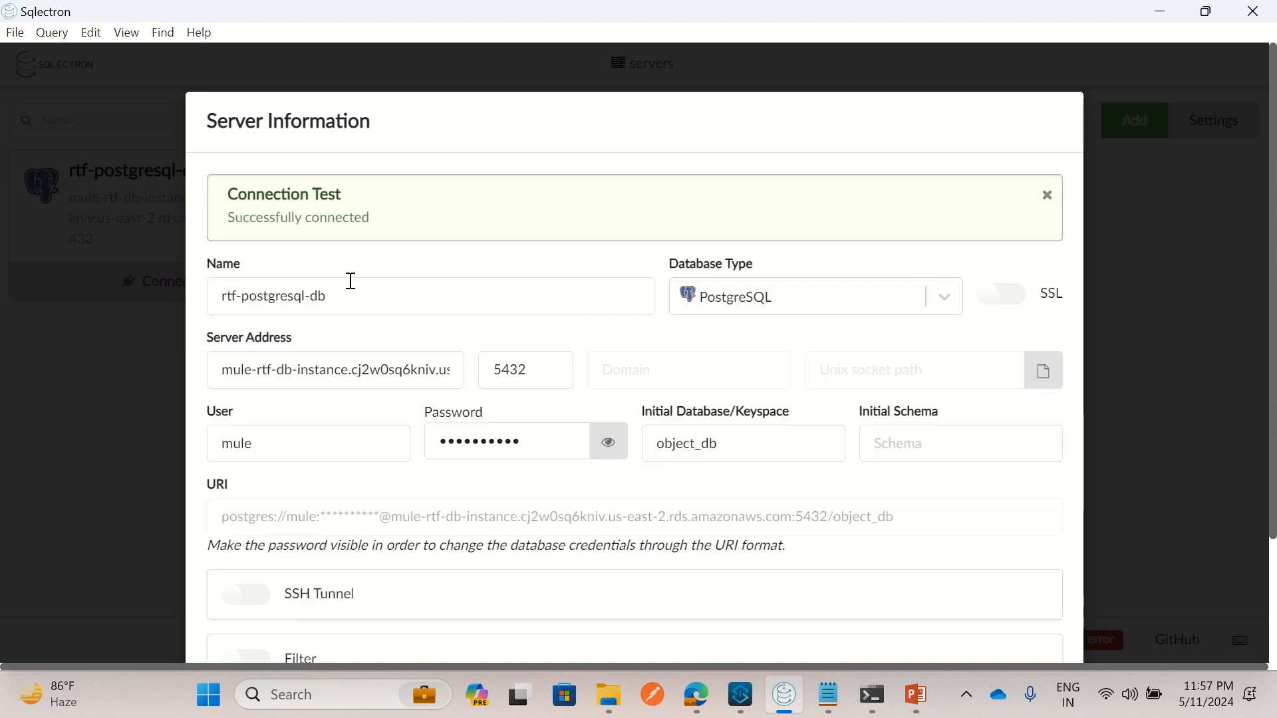
{"action": "scroll", "coordinate": [444, 287], "scroll_direction": "down", "scroll_amount": 3}
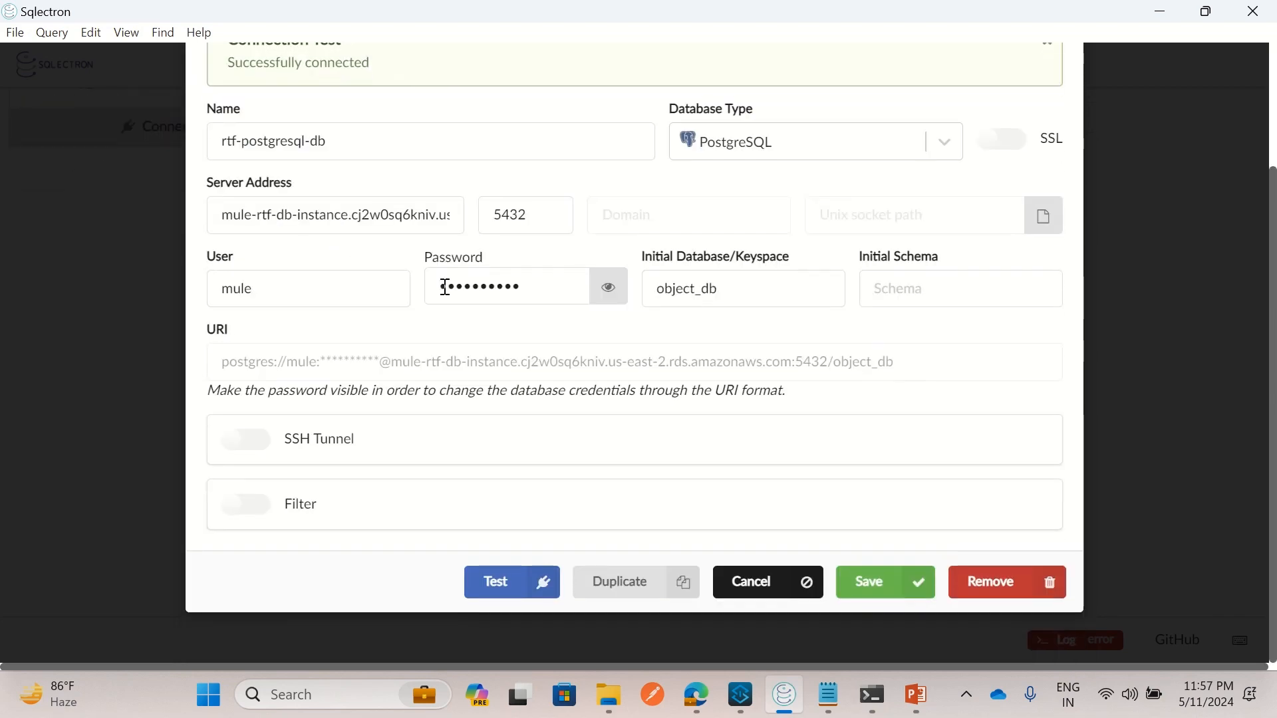
{"action": "left_click", "coordinate": [857, 584]}
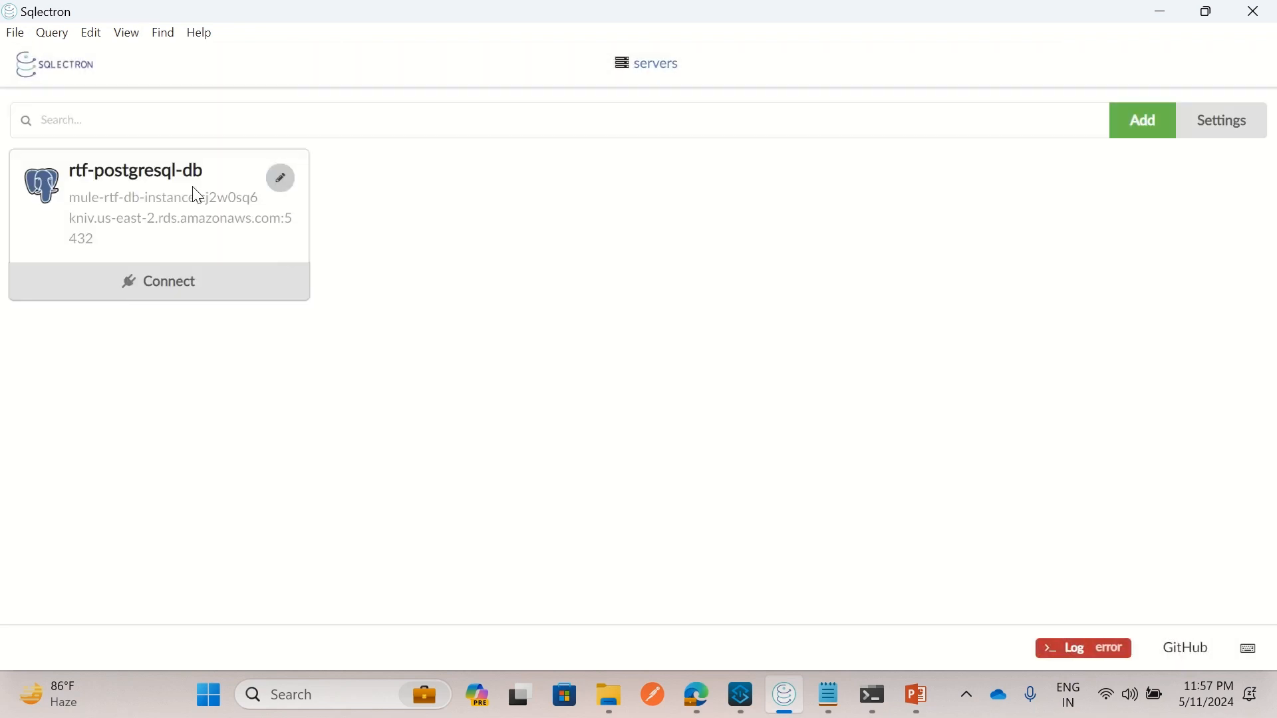
{"action": "left_click", "coordinate": [166, 284]}
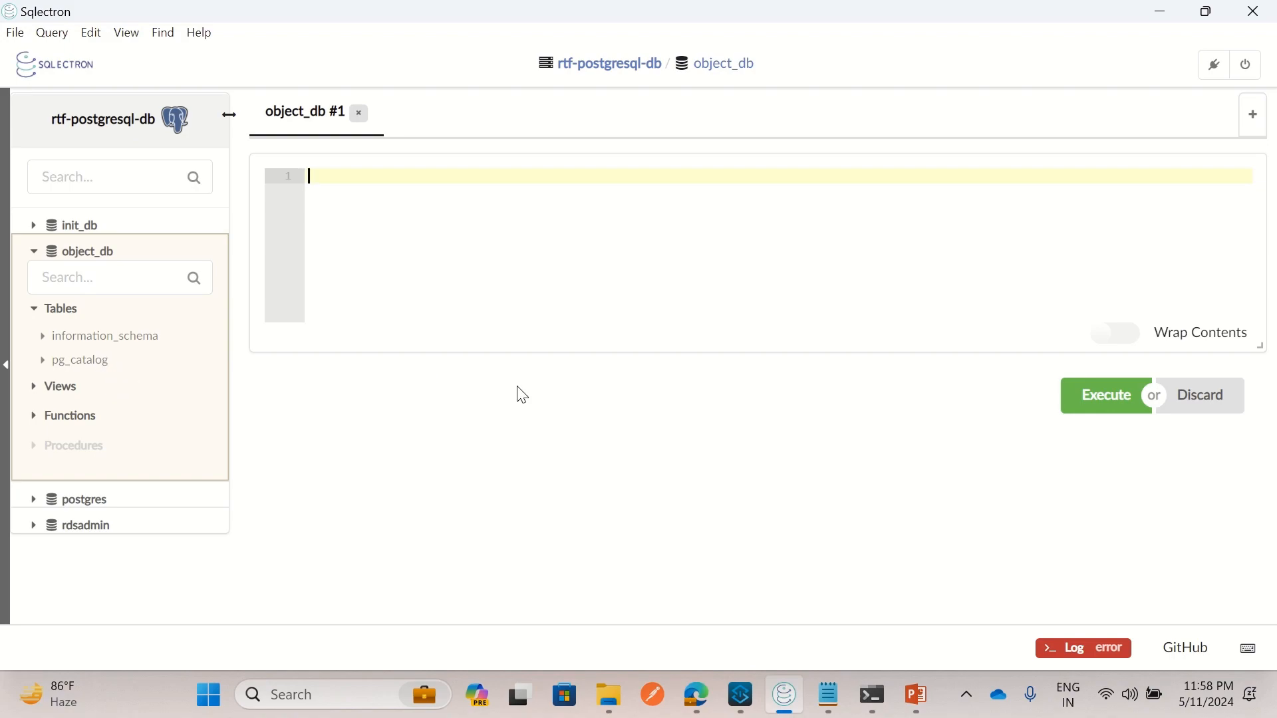
{"action": "left_click", "coordinate": [836, 701]}
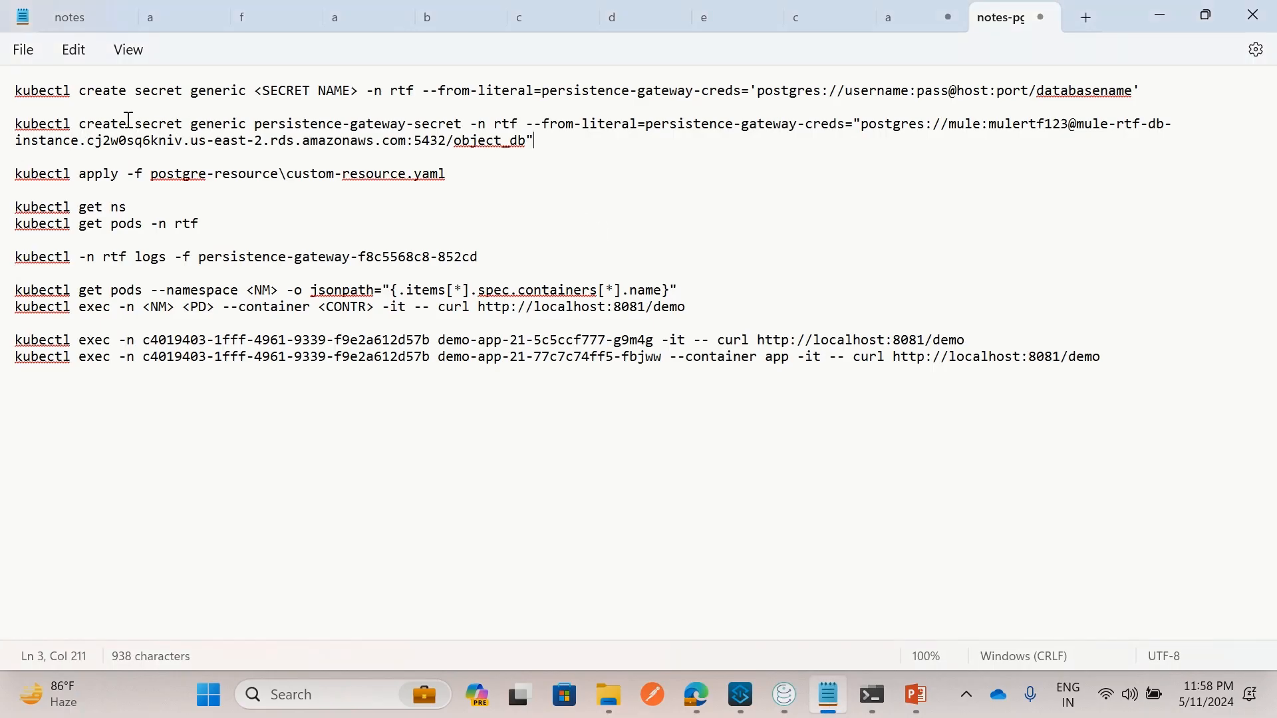
Copy the full kubectl create secret generic persistence-gateway-secret command with its PostgreSQL URL
{"action": "left_click", "coordinate": [150, 131]}
{"action": "left_click_drag", "start_coordinate": [863, 124], "coordinate": [536, 148]}
{"action": "left_click", "coordinate": [503, 143]}
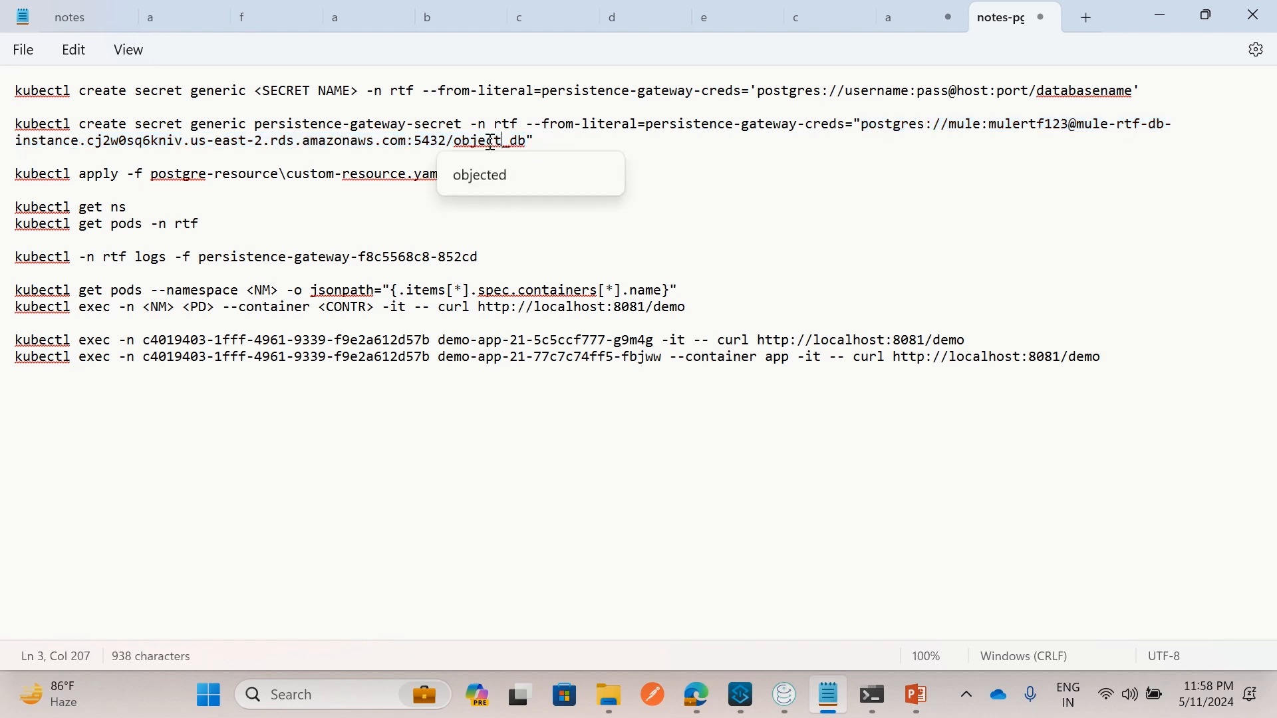
{"action": "left_click", "coordinate": [430, 142]}
{"action": "left_click_drag", "start_coordinate": [409, 144], "coordinate": [1082, 130]}
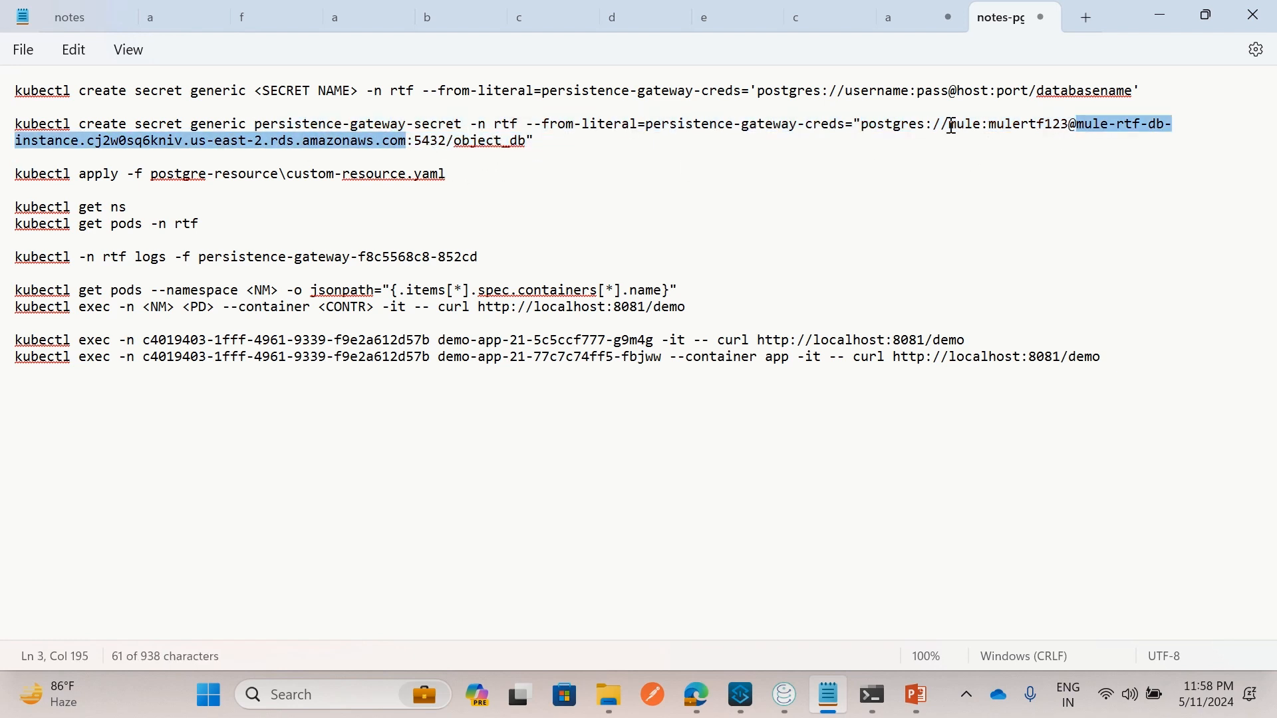
{"action": "left_click", "coordinate": [1024, 127]}
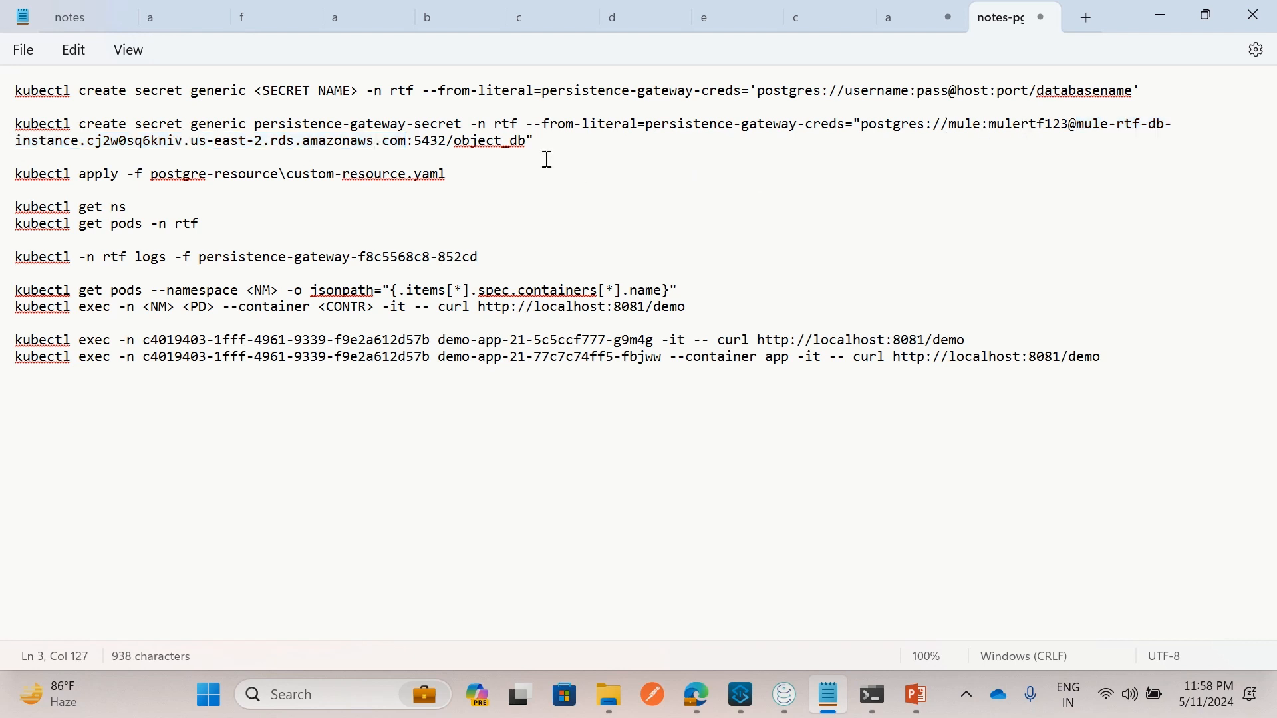
{"action": "left_click_drag", "start_coordinate": [541, 142], "coordinate": [14, 124]}
{"action": "key", "text": "ctrl+c"}
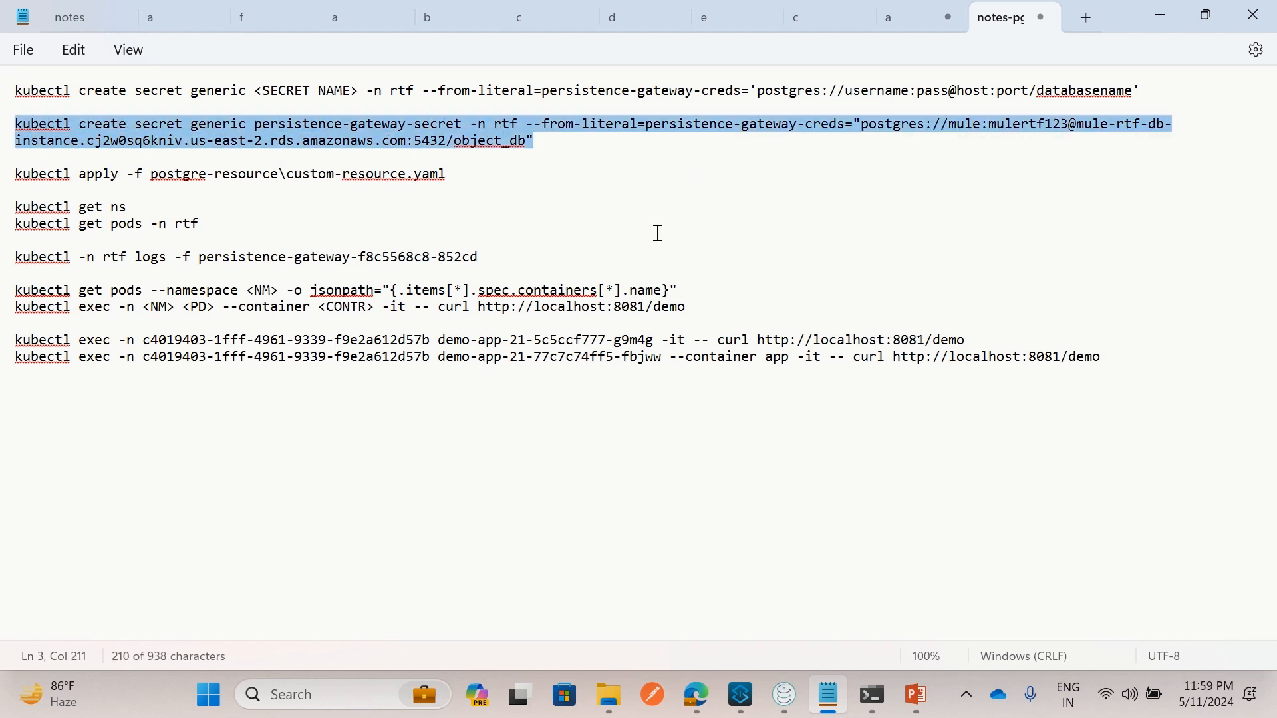
{"action": "left_click", "coordinate": [871, 696]}
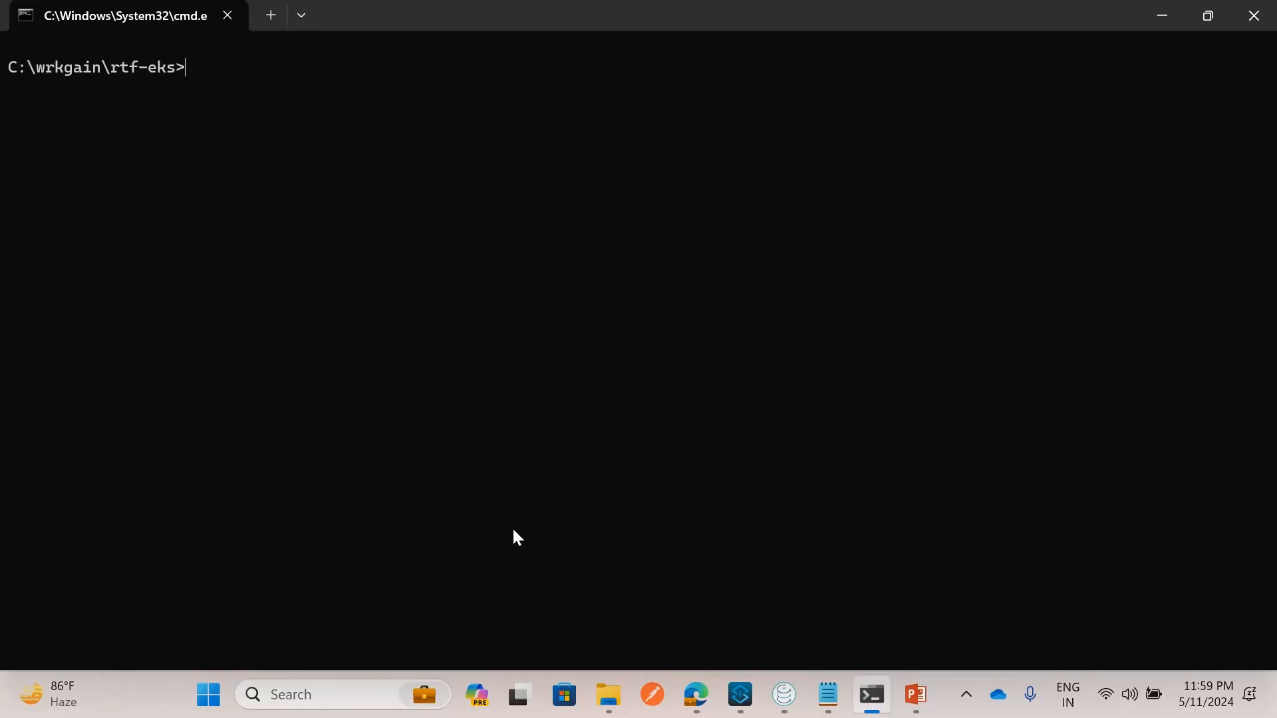
Paste and run the kubectl command that creates persistence-gateway-secret in the rtf namespace
{"action": "key", "text": "ctrl+v"}
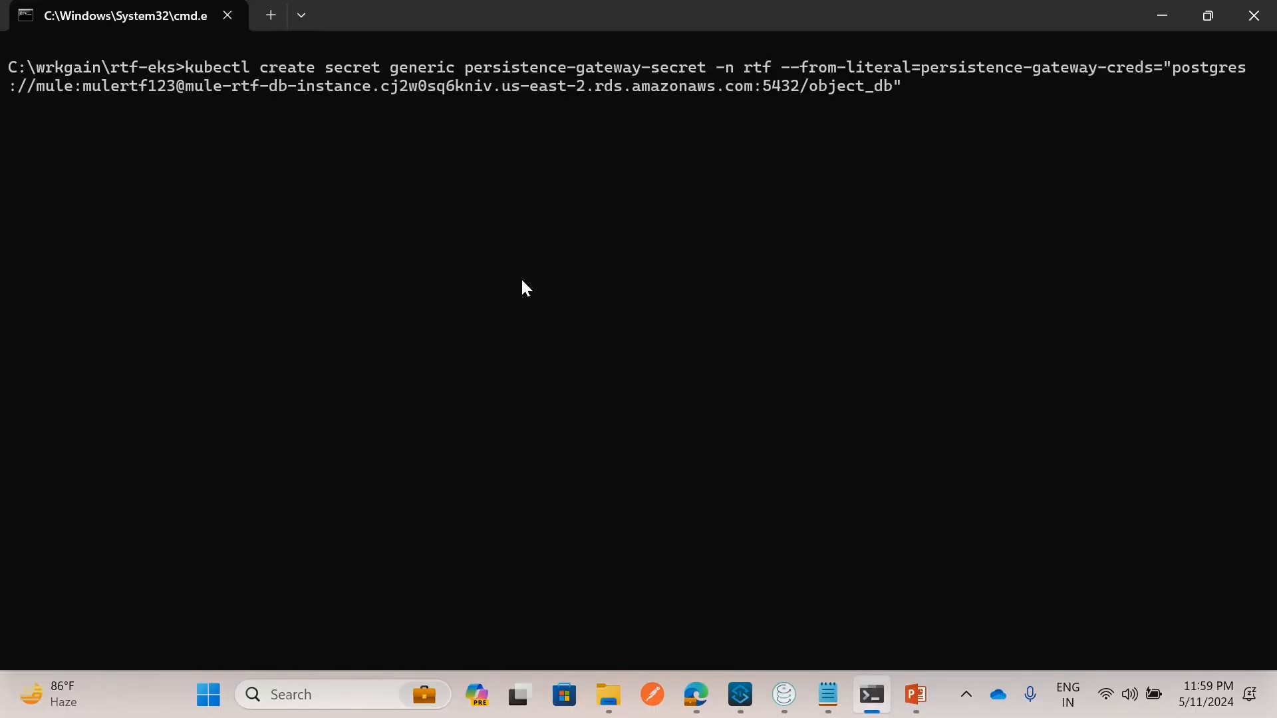
{"action": "key", "text": "Return"}
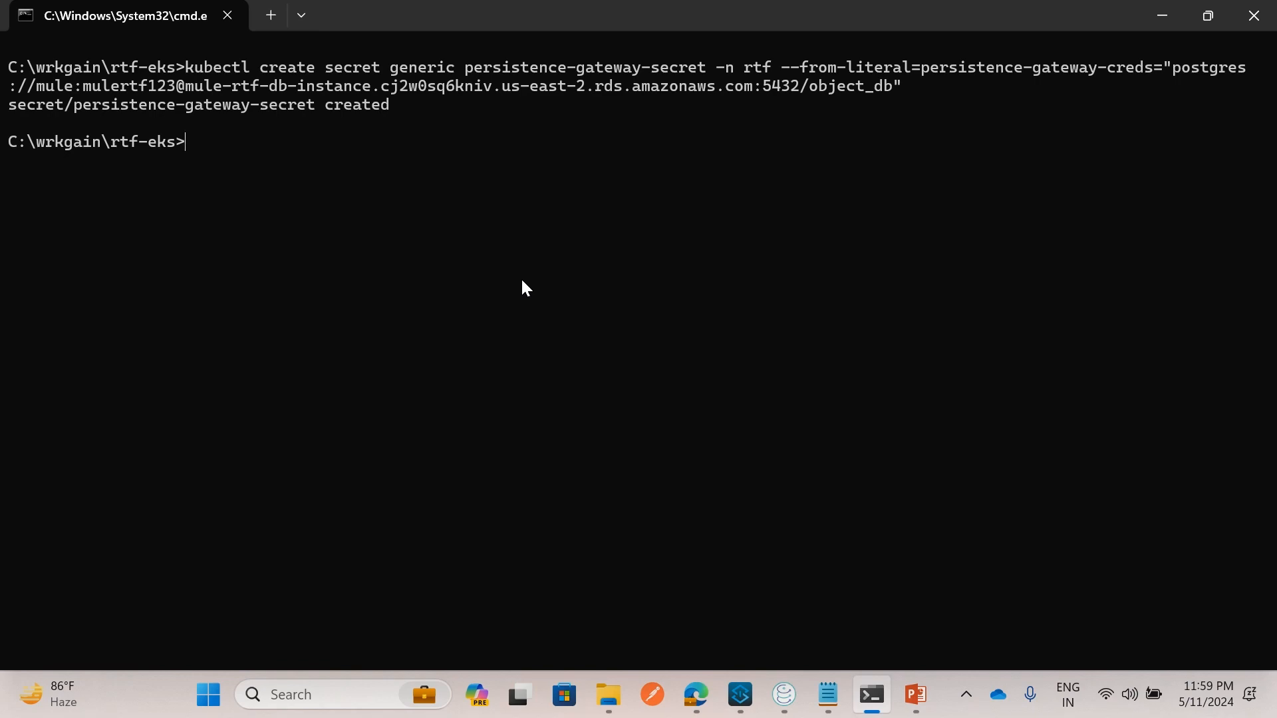
{"action": "left_click", "coordinate": [697, 692]}
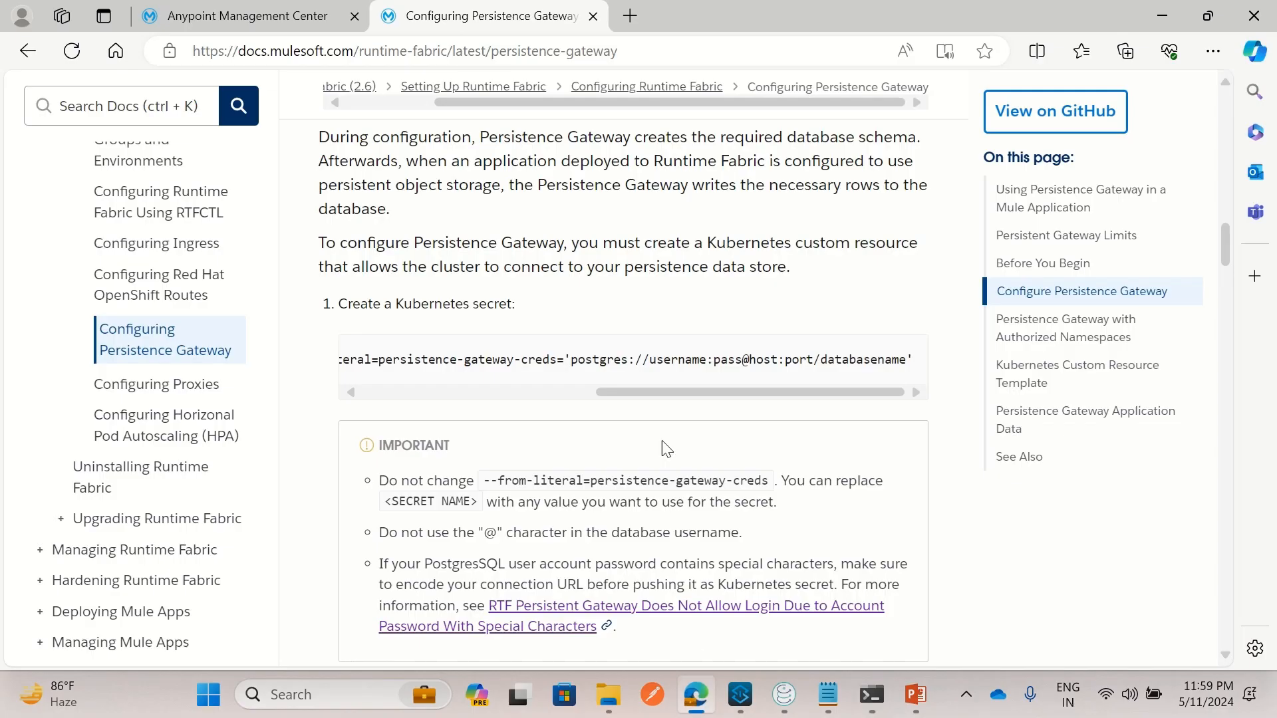
Scroll the Persistence Gateway doc to step 2 (custom resource) and step 3 (log checks)
{"action": "scroll", "coordinate": [660, 476], "scroll_direction": "down", "scroll_amount": 4}
{"action": "scroll", "coordinate": [655, 458], "scroll_direction": "down", "scroll_amount": 3}
{"action": "scroll", "coordinate": [650, 445], "scroll_direction": "up", "scroll_amount": 6}
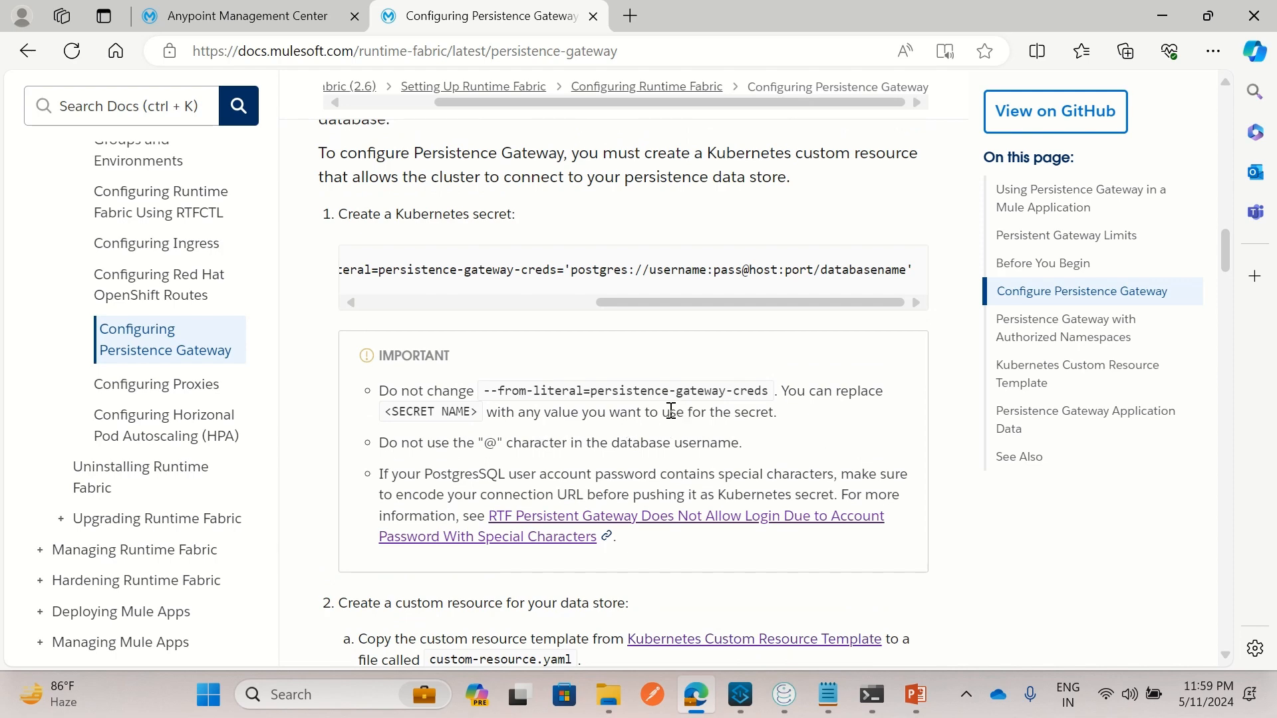
{"action": "scroll", "coordinate": [671, 410], "scroll_direction": "down", "scroll_amount": 4}
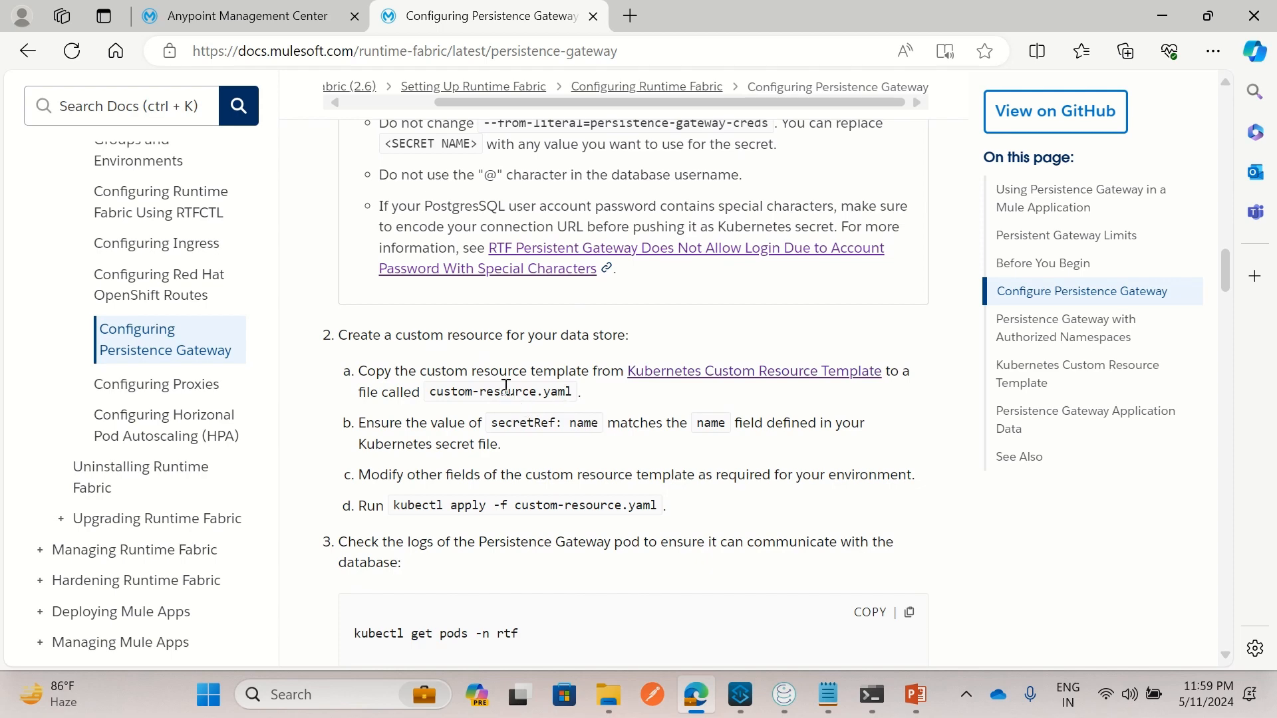
{"action": "scroll", "coordinate": [522, 375], "scroll_direction": "down", "scroll_amount": 4}
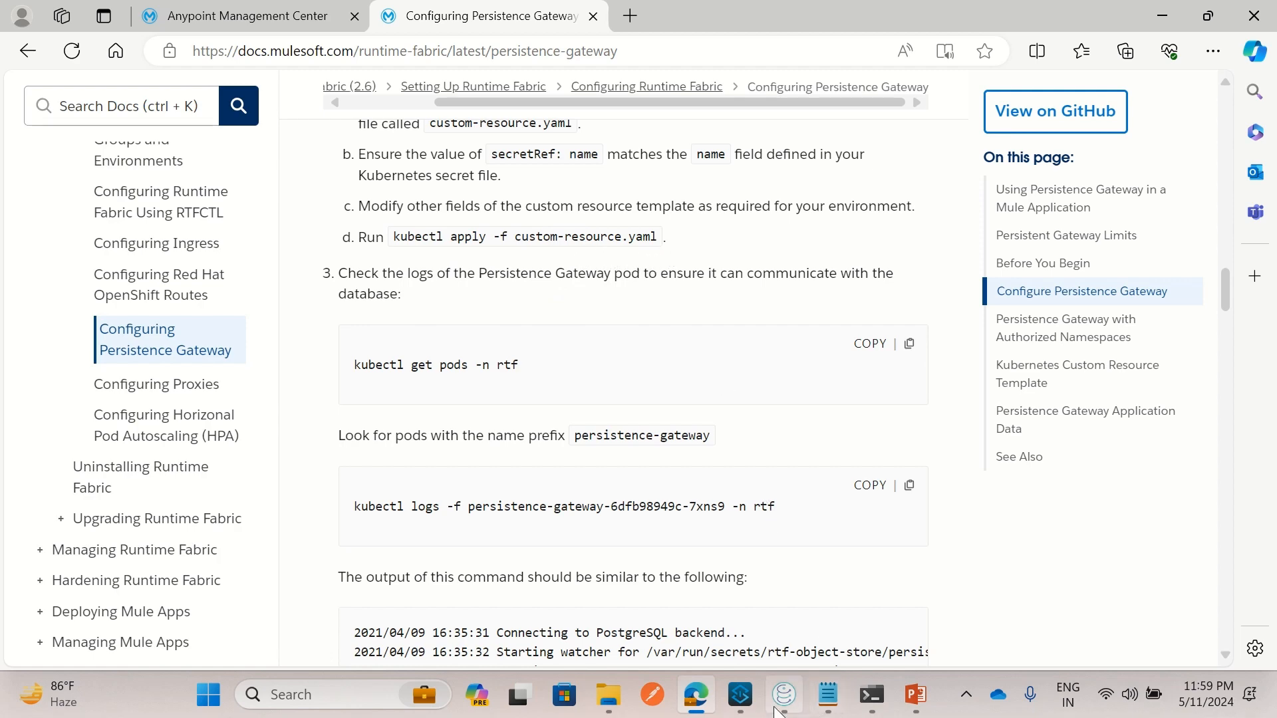
Open custom-resource.yaml from the rtf-eks\postgre-resource folder in Notepad
{"action": "left_click", "coordinate": [609, 695]}
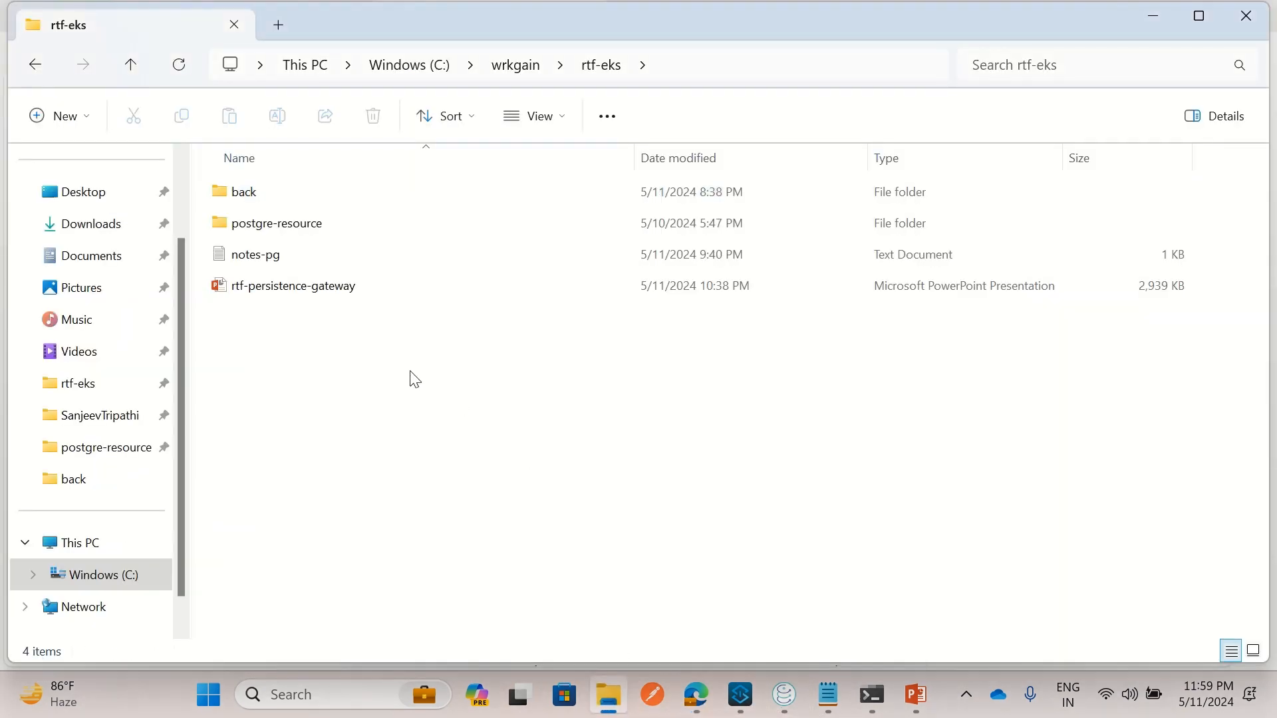
{"action": "left_click", "coordinate": [296, 233]}
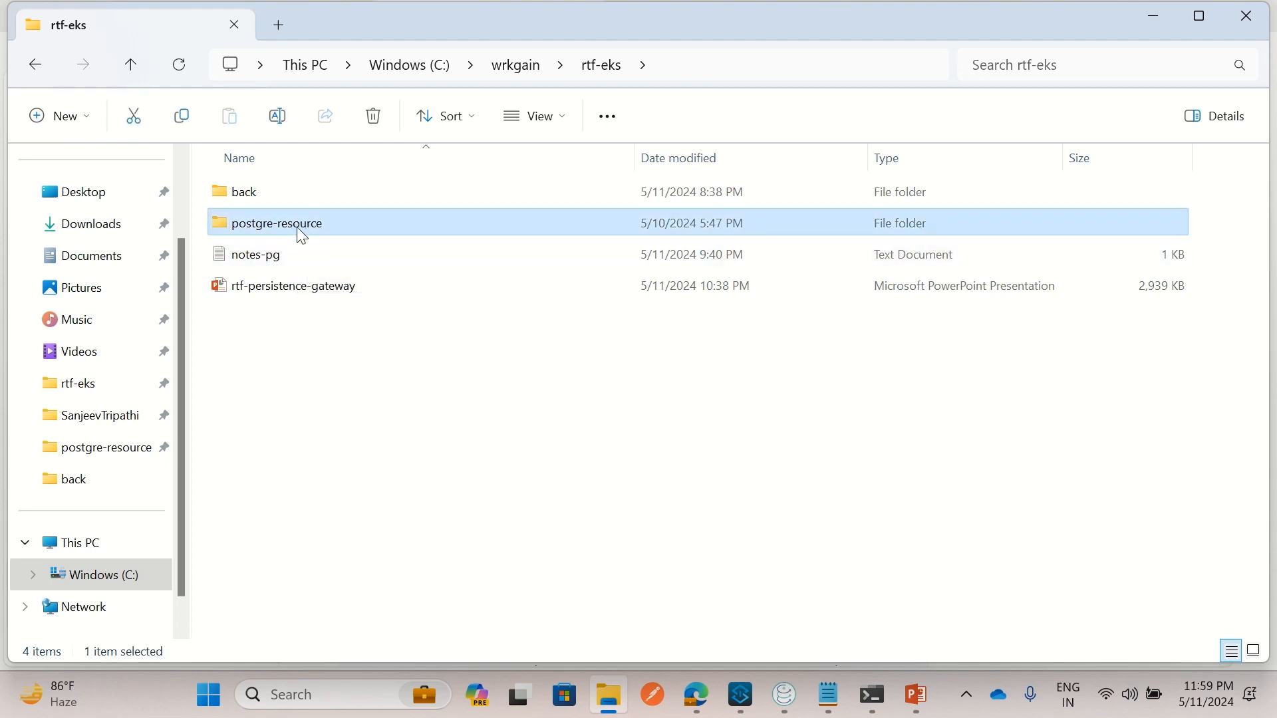
{"action": "double_click", "coordinate": [301, 234]}
{"action": "left_click", "coordinate": [302, 198]}
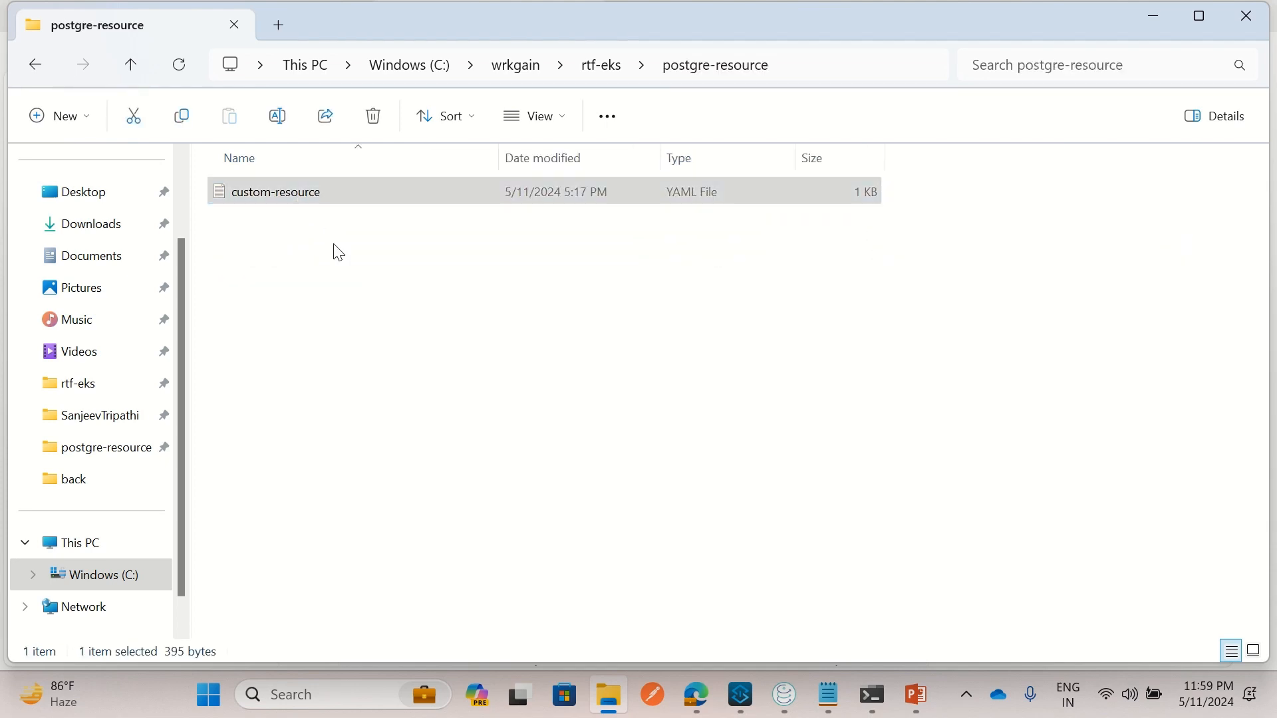
{"action": "right_click", "coordinate": [302, 195]}
{"action": "left_click", "coordinate": [354, 269]}
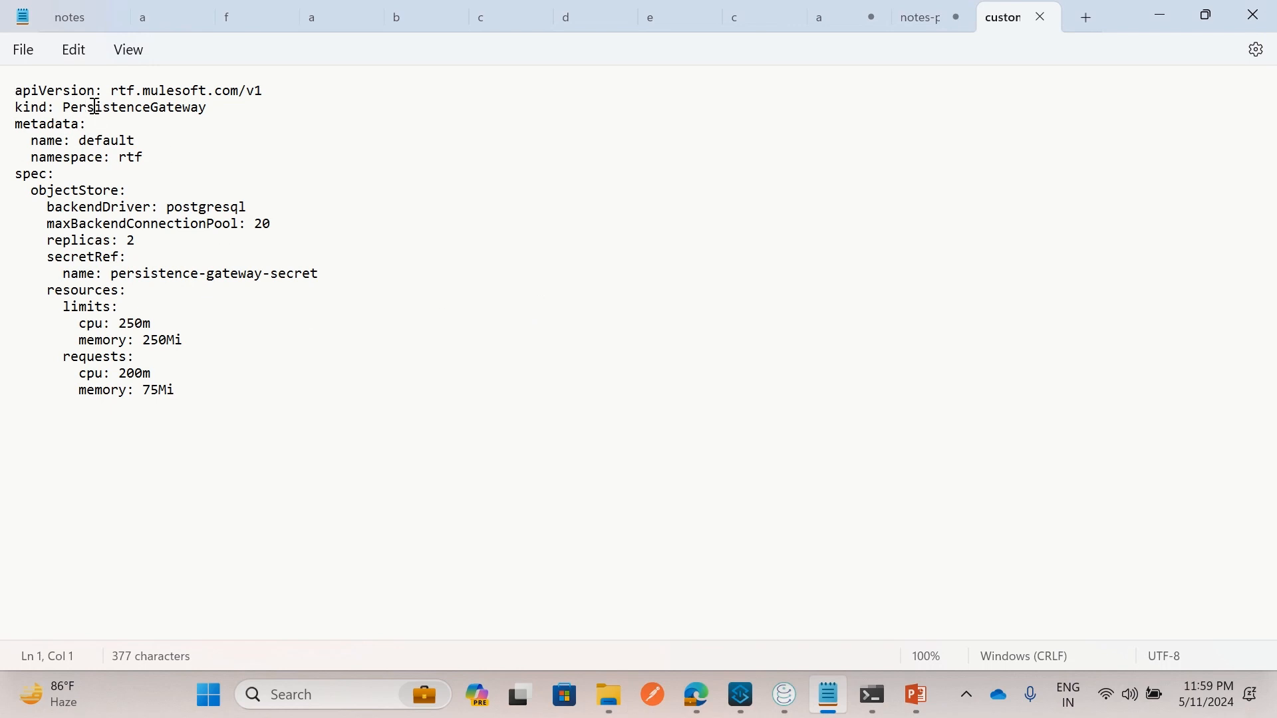
Review the YAML values: kind PersistenceGateway, namespace rtf, postgresql driver, connection pool size 20
{"action": "left_click_drag", "start_coordinate": [85, 107], "coordinate": [236, 120]}
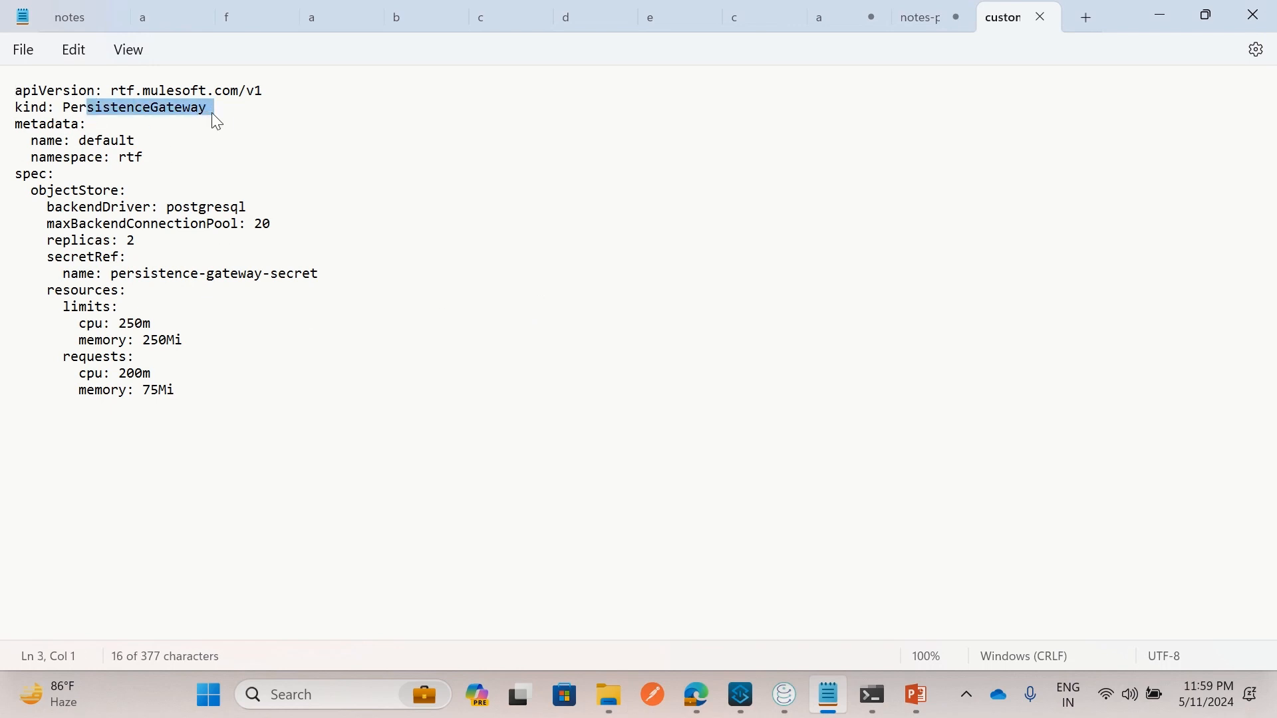
{"action": "left_click", "coordinate": [214, 117]}
{"action": "double_click", "coordinate": [130, 160]}
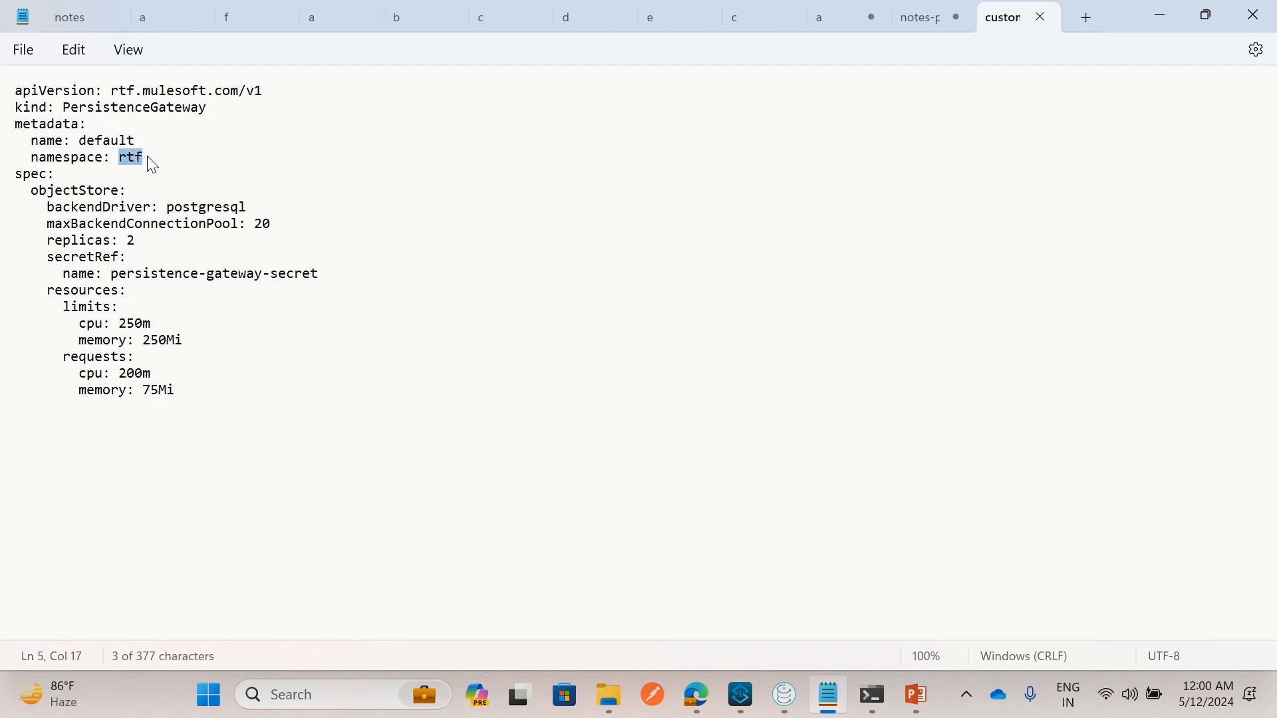
{"action": "left_click_drag", "start_coordinate": [171, 208], "coordinate": [260, 217]}
{"action": "left_click", "coordinate": [250, 240]}
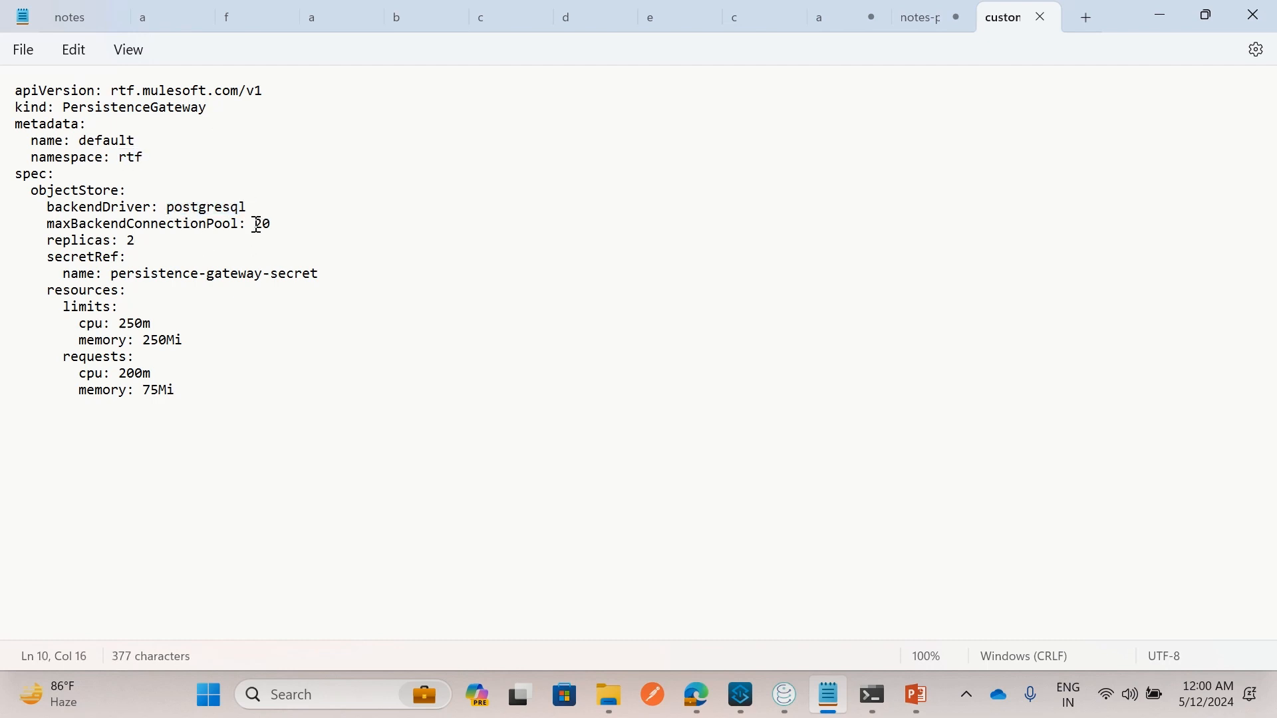
{"action": "double_click", "coordinate": [257, 225]}
{"action": "left_click", "coordinate": [234, 245]}
Compare the referenced secret name against the secret created in the terminal
{"action": "left_click_drag", "start_coordinate": [112, 275], "coordinate": [312, 274]}
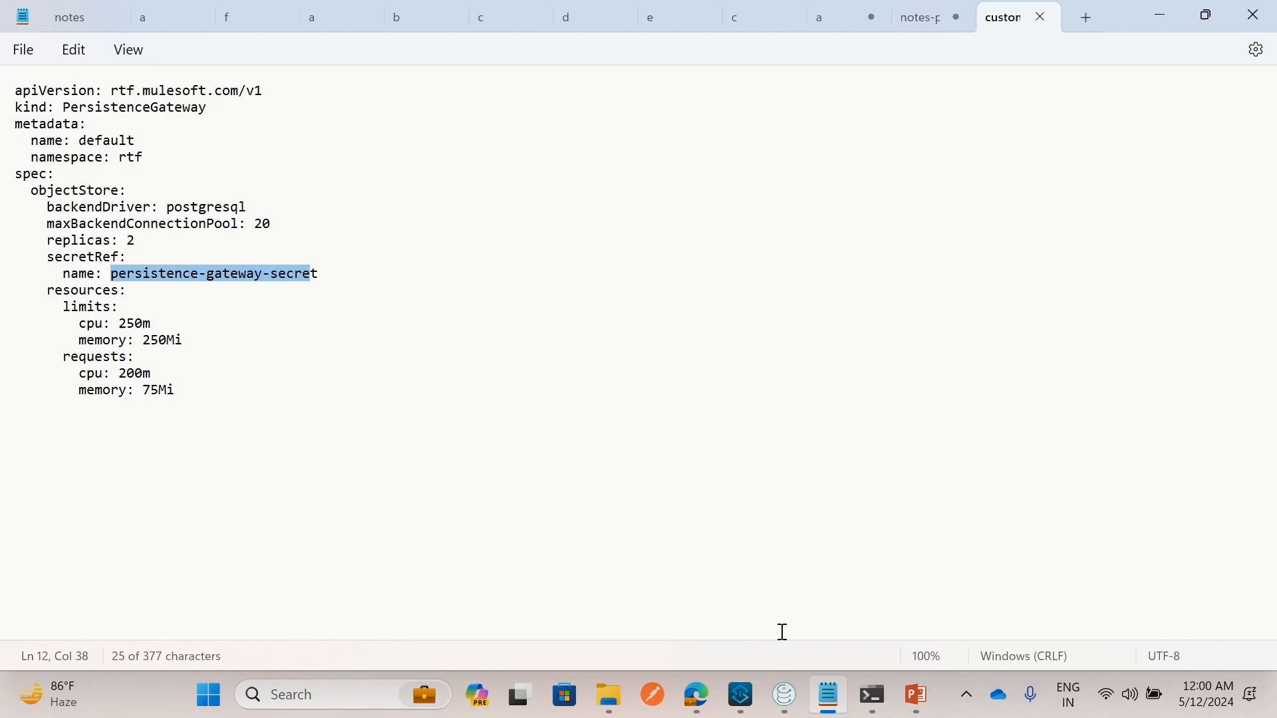
{"action": "left_click", "coordinate": [872, 695]}
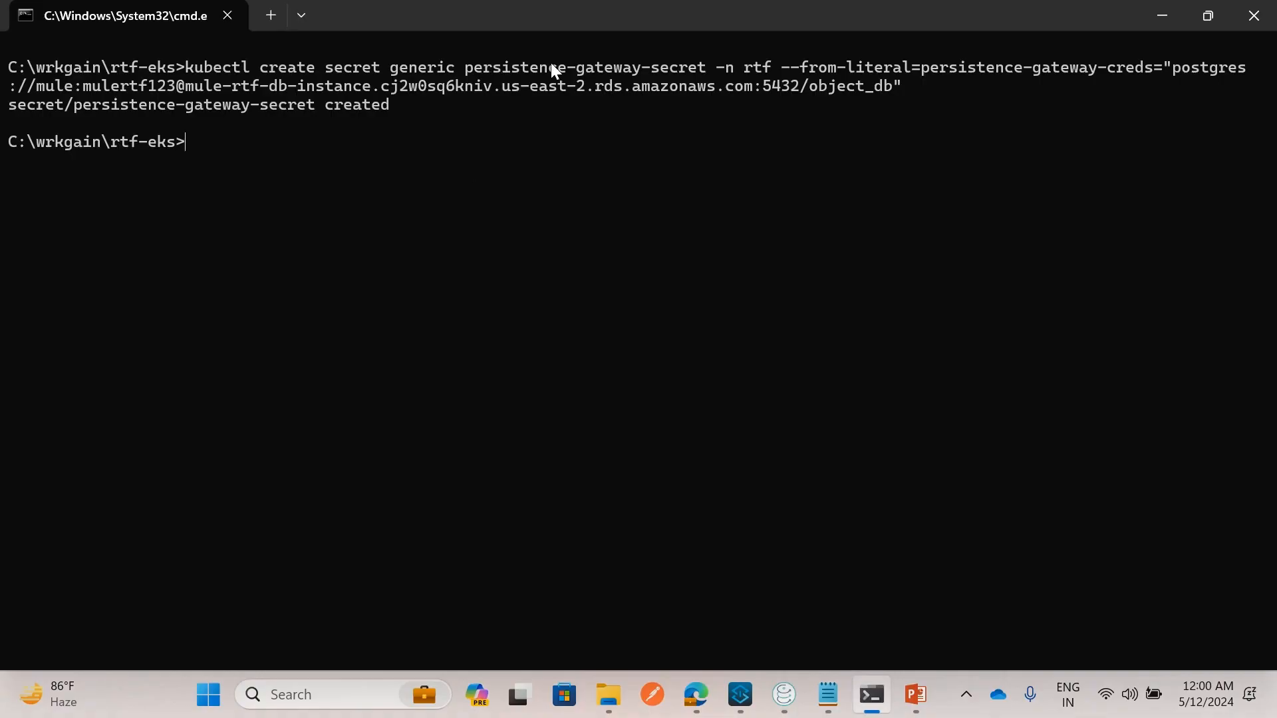
{"action": "left_click", "coordinate": [828, 697]}
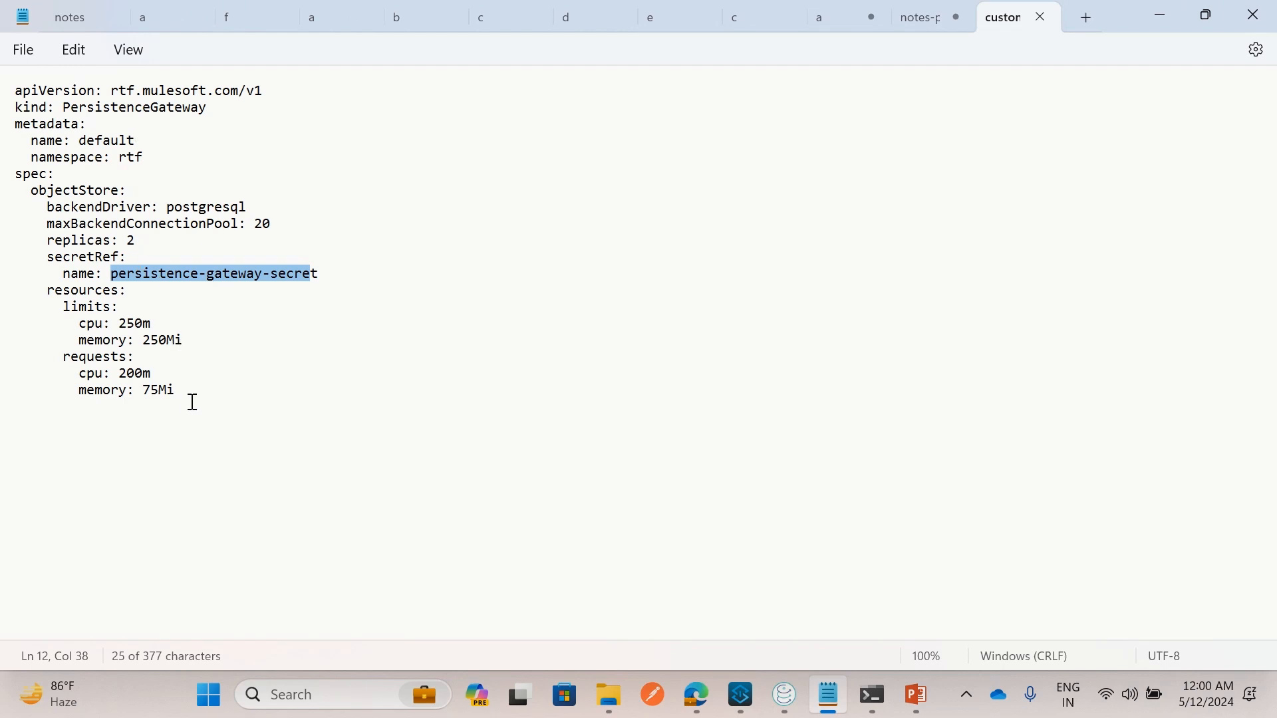
Review the cpu and memory limits and requests, then return to the kubectl notes
{"action": "left_click_drag", "start_coordinate": [64, 320], "coordinate": [176, 393]}
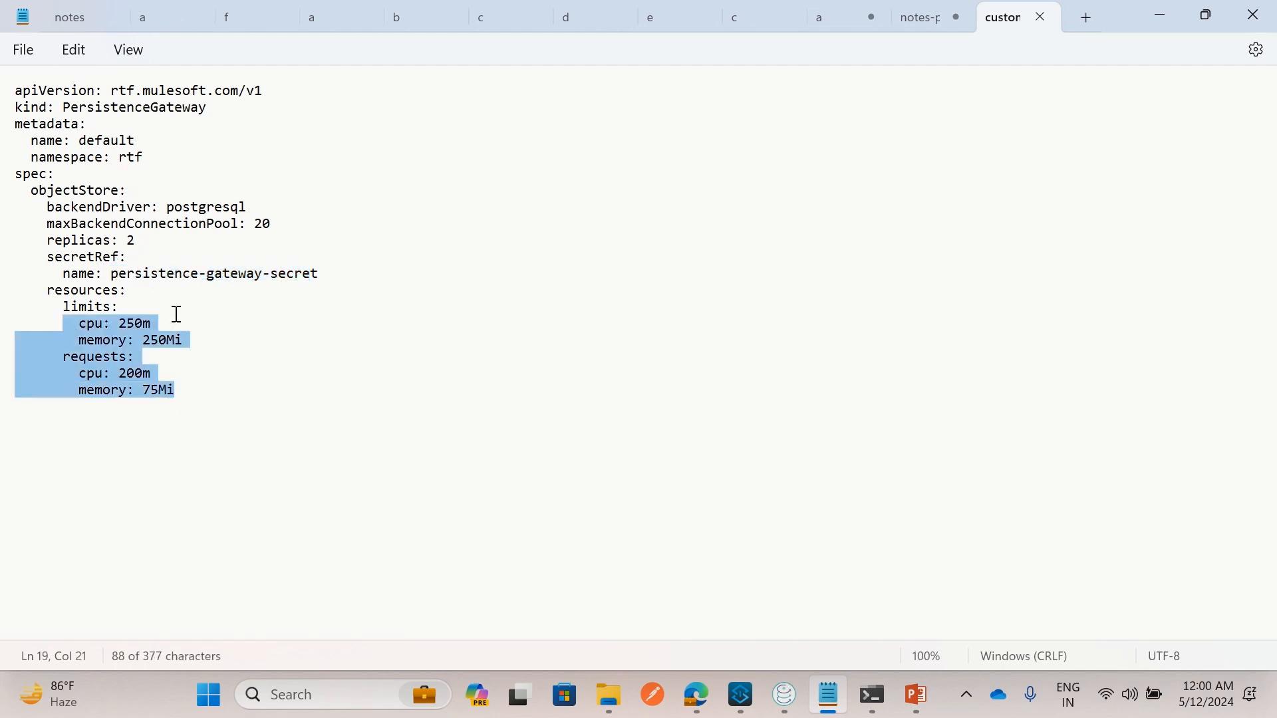
{"action": "key", "text": "Up"}
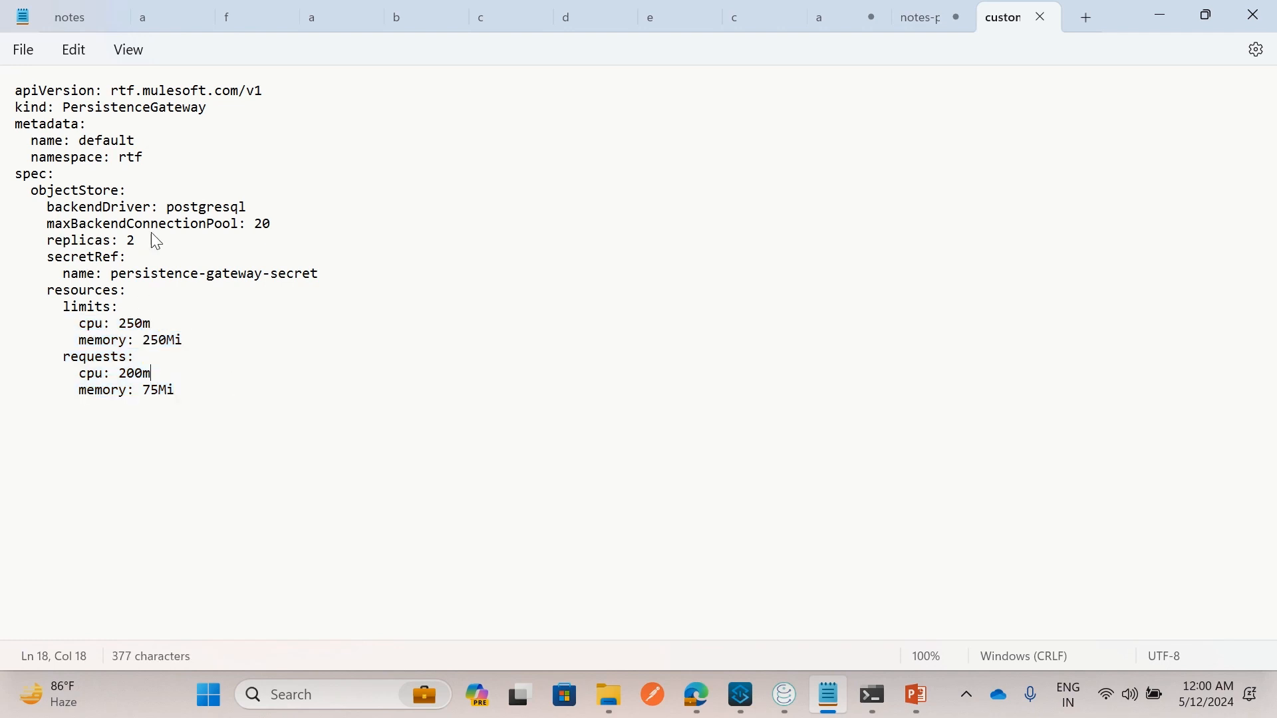
{"action": "left_click", "coordinate": [426, 396]}
{"action": "left_click", "coordinate": [923, 19]}
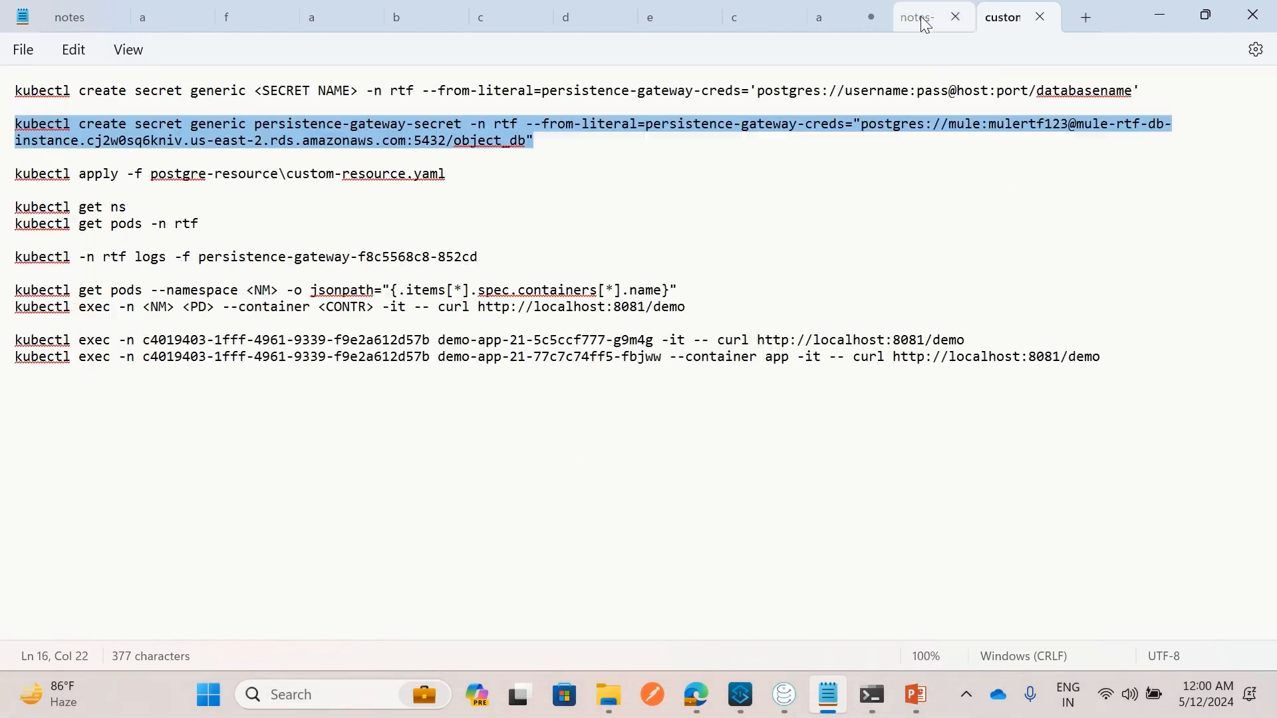
Run kubectl apply -f postgre-resource\custom-resource.yaml from the notes in Command Prompt
{"action": "left_click_drag", "start_coordinate": [447, 174], "coordinate": [14, 181]}
{"action": "left_click", "coordinate": [203, 193]}
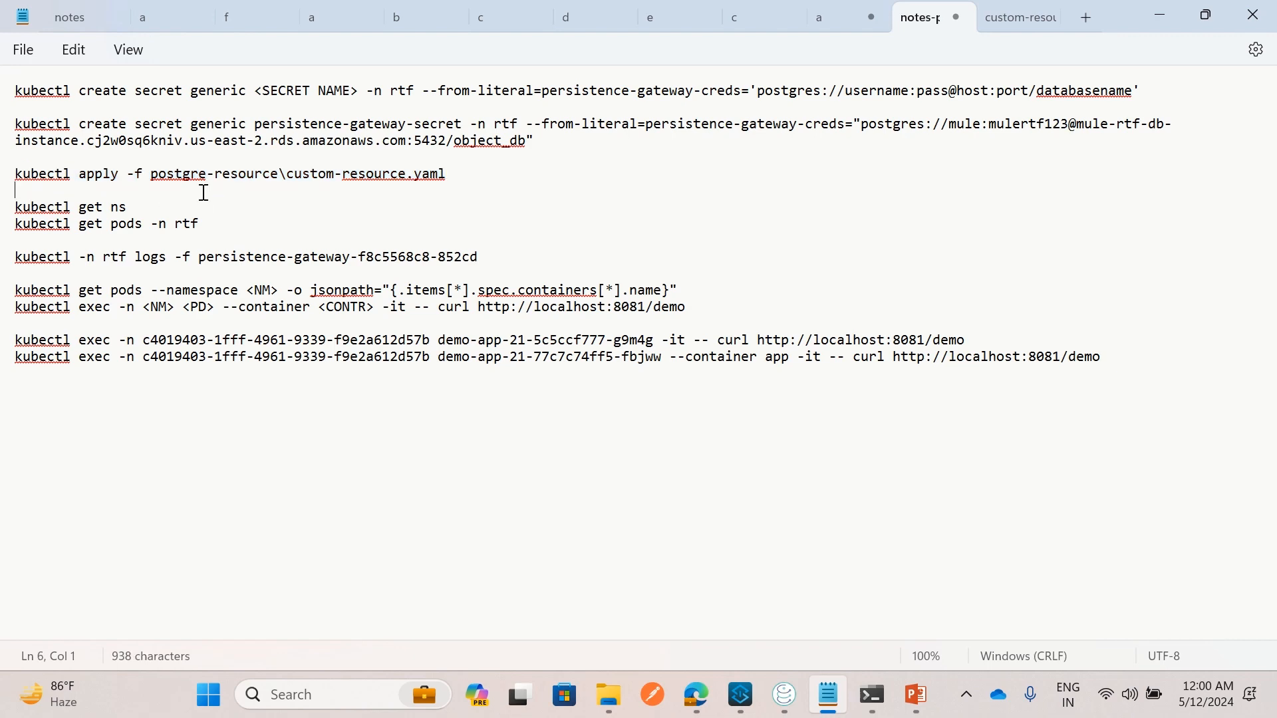
{"action": "left_click", "coordinate": [785, 695]}
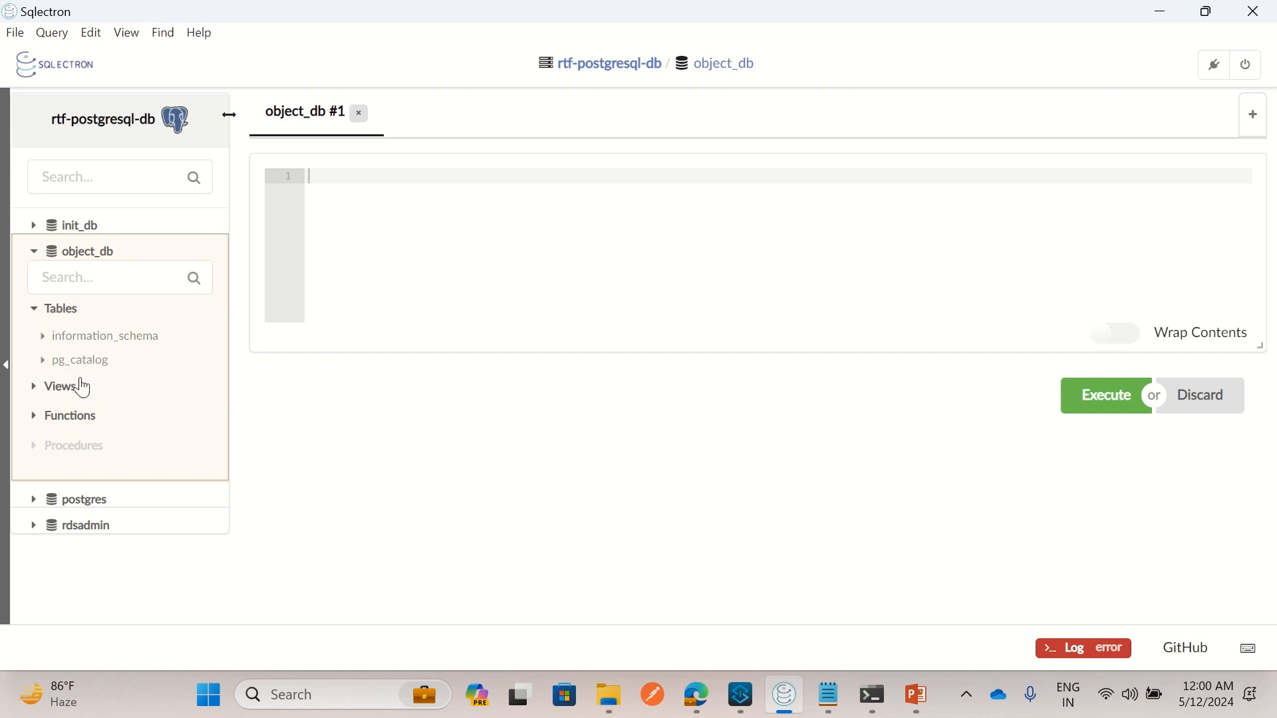
{"action": "left_click", "coordinate": [33, 253]}
{"action": "left_click", "coordinate": [33, 252]}
{"action": "key", "text": "alt+Tab"}
{"action": "left_click_drag", "start_coordinate": [454, 174], "coordinate": [15, 179]}
{"action": "key", "text": "ctrl+c"}
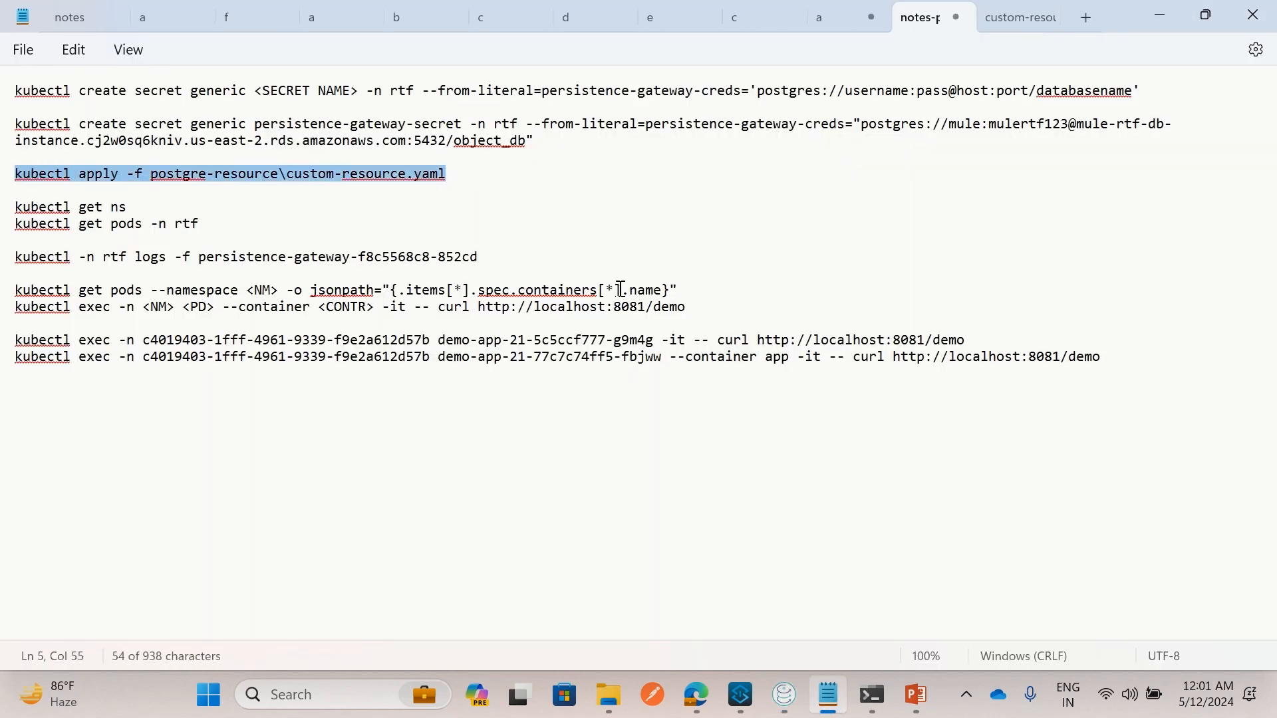
{"action": "key", "text": "alt+Tab"}
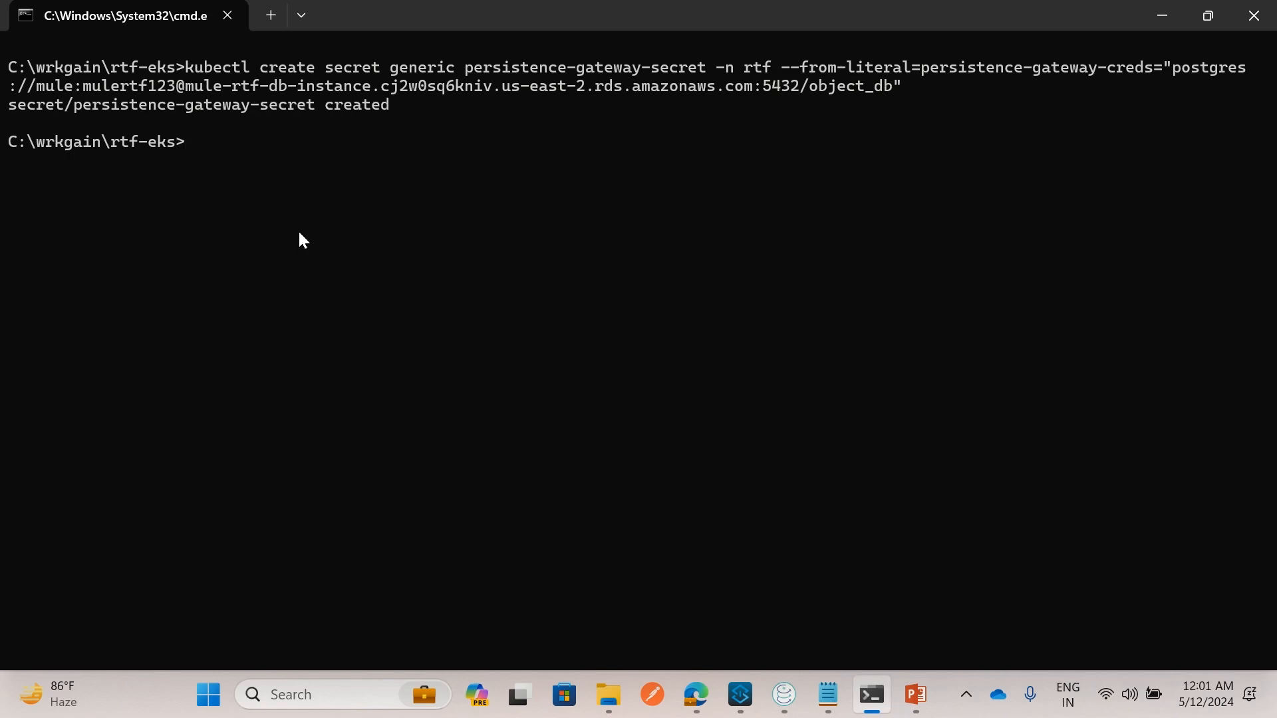
{"action": "key", "text": "ctrl+v"}
{"action": "key", "text": "Return"}
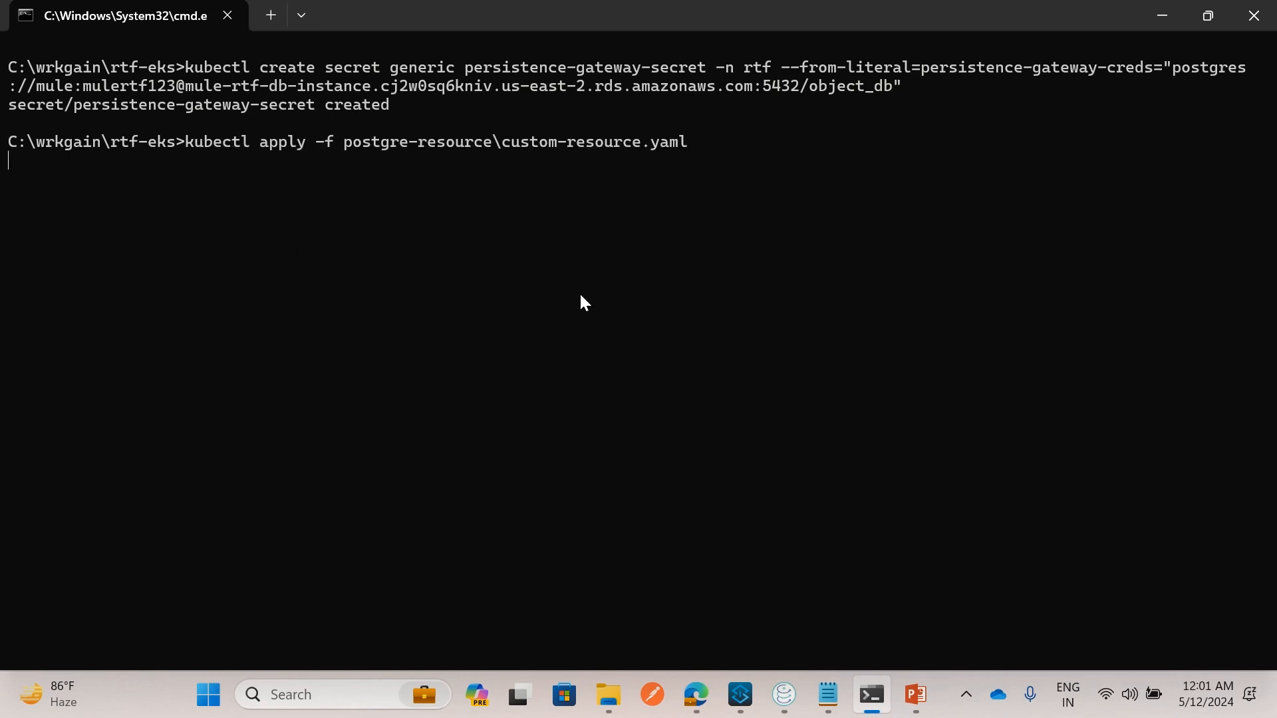
Check abc-pg-conf-demo's Health Details show the Persistence Gateway as Healthy
{"action": "left_click", "coordinate": [696, 694]}
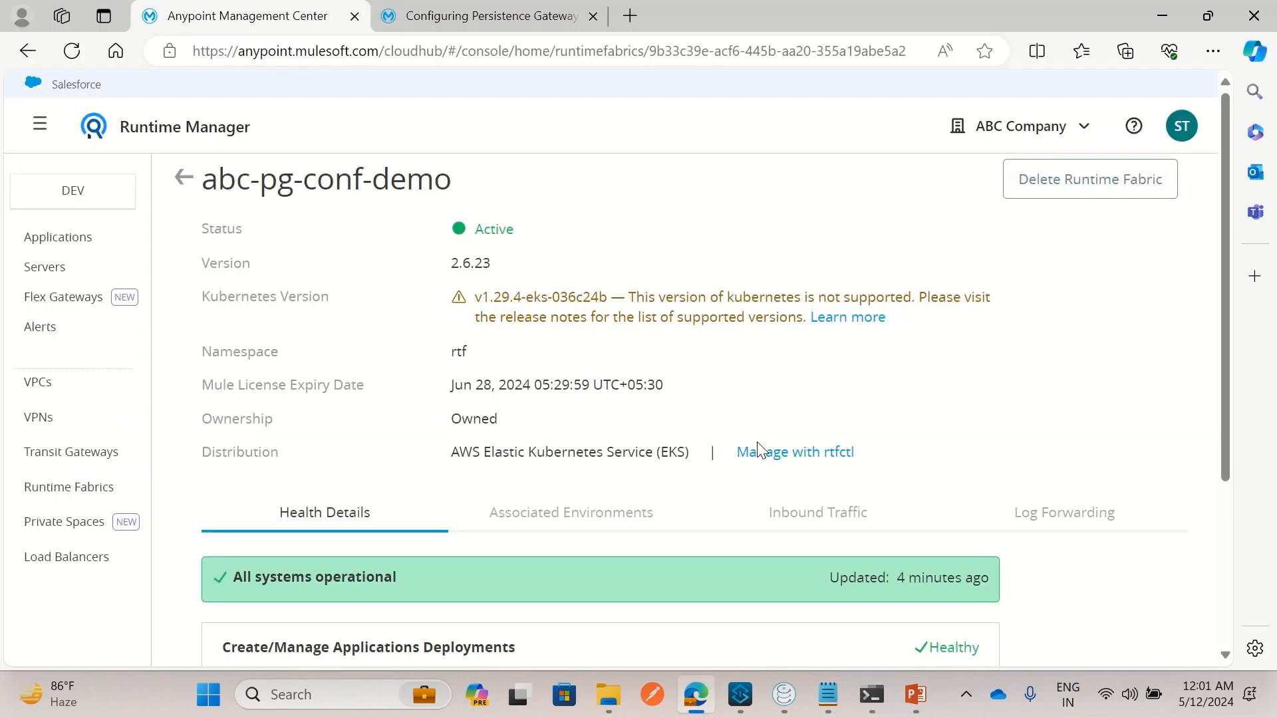
{"action": "scroll", "coordinate": [751, 452], "scroll_direction": "down", "scroll_amount": 3}
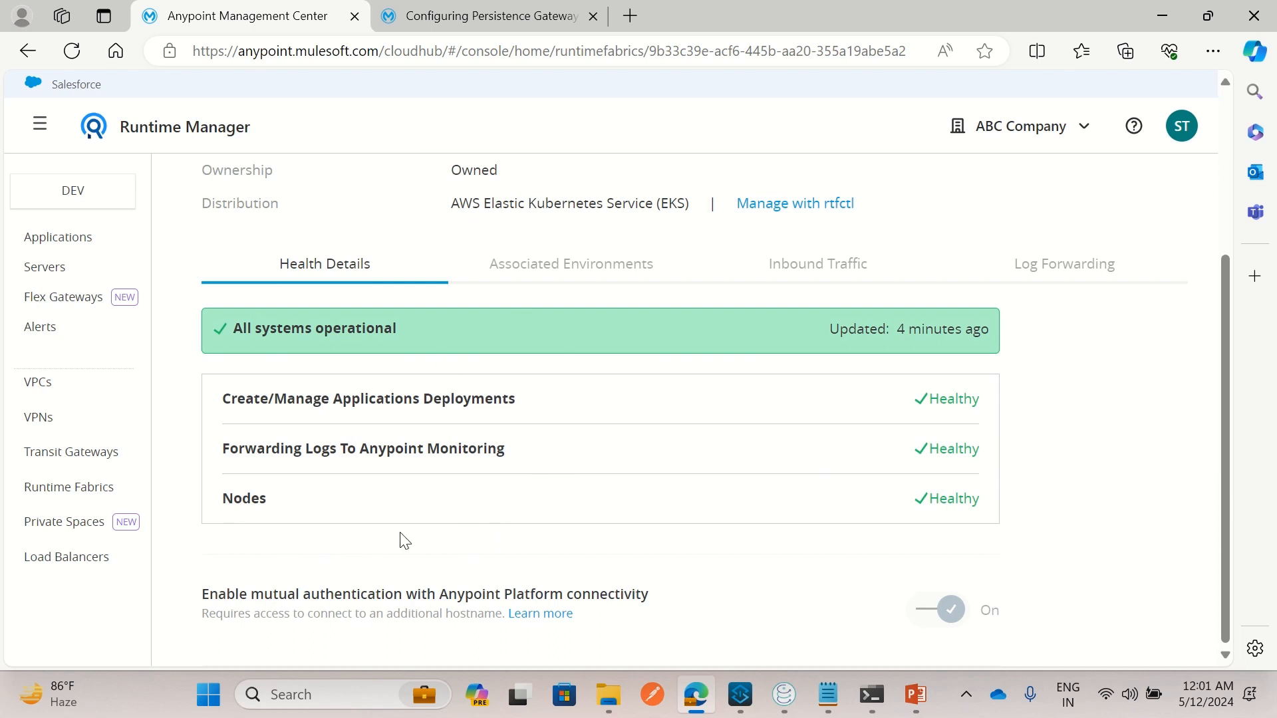
{"action": "scroll", "coordinate": [485, 549], "scroll_direction": "up", "scroll_amount": 3}
{"action": "left_click", "coordinate": [872, 695]}
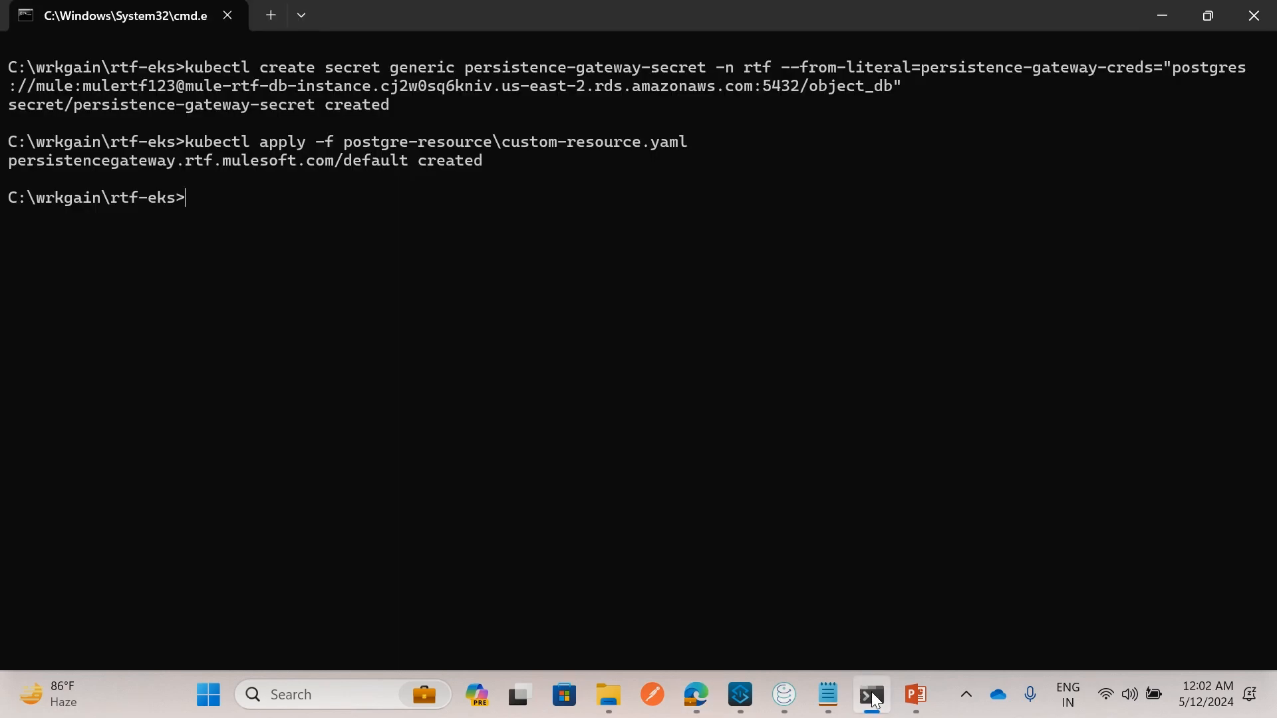
{"action": "key", "text": "alt+Tab"}
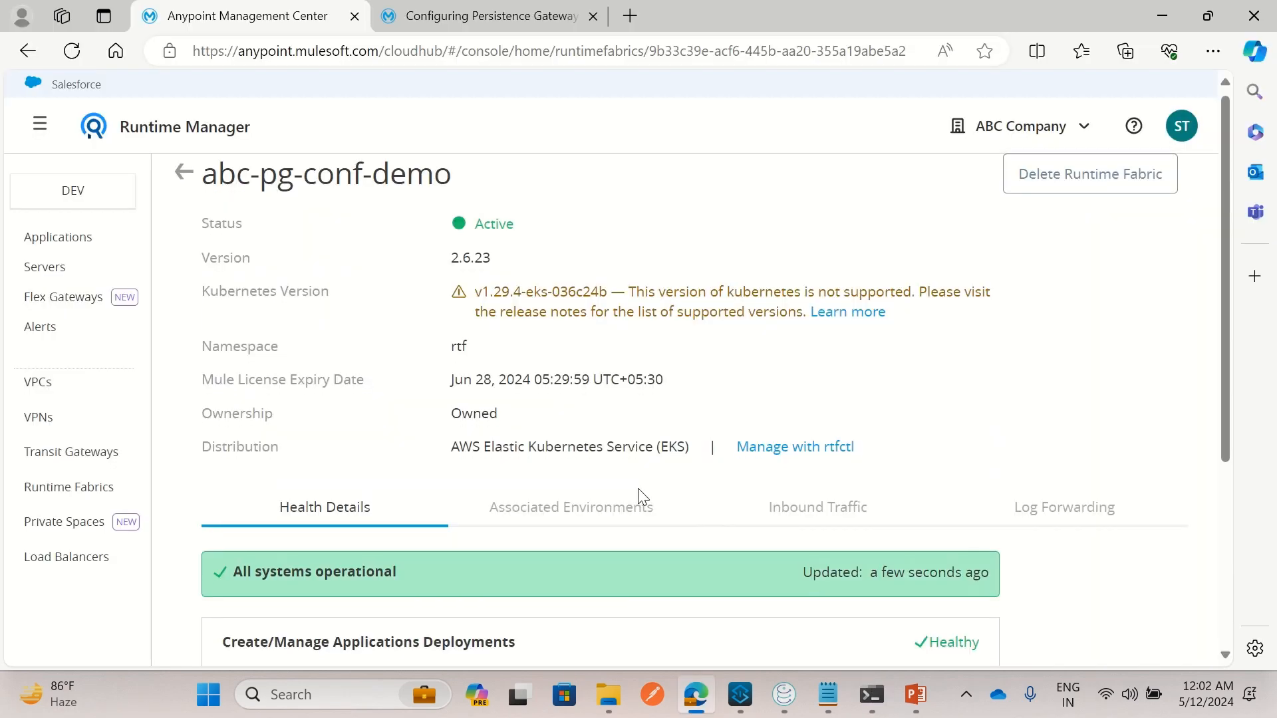
{"action": "scroll", "coordinate": [639, 488], "scroll_direction": "down", "scroll_amount": 3}
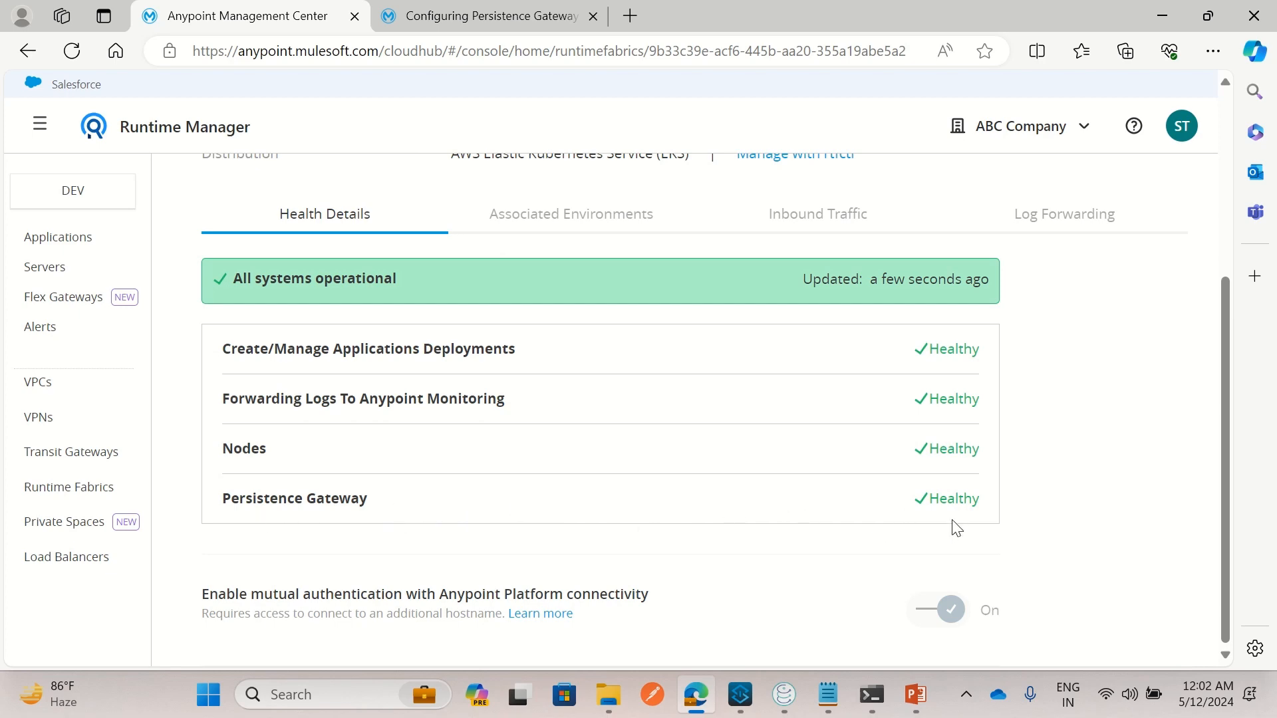
{"action": "key", "text": "alt+Tab"}
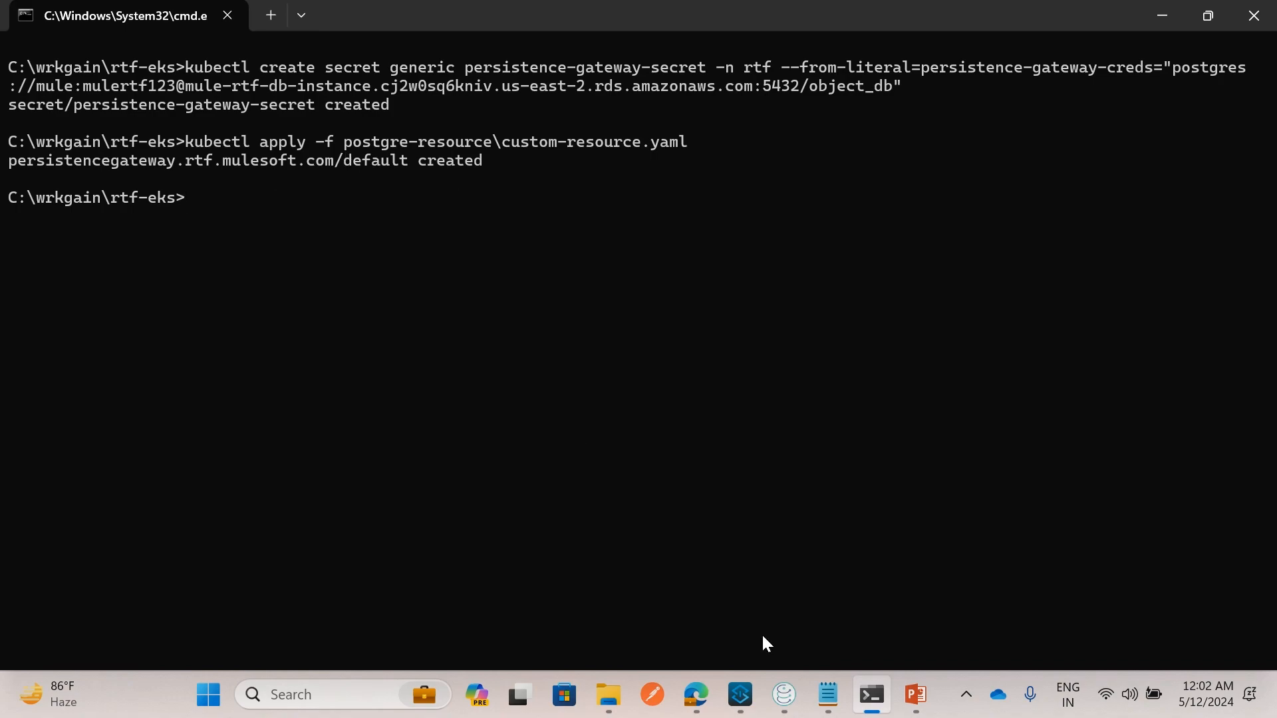
Reconnect to rtf-postgresql-db and query object_db's public.items and public.stores tables
{"action": "left_click", "coordinate": [786, 694]}
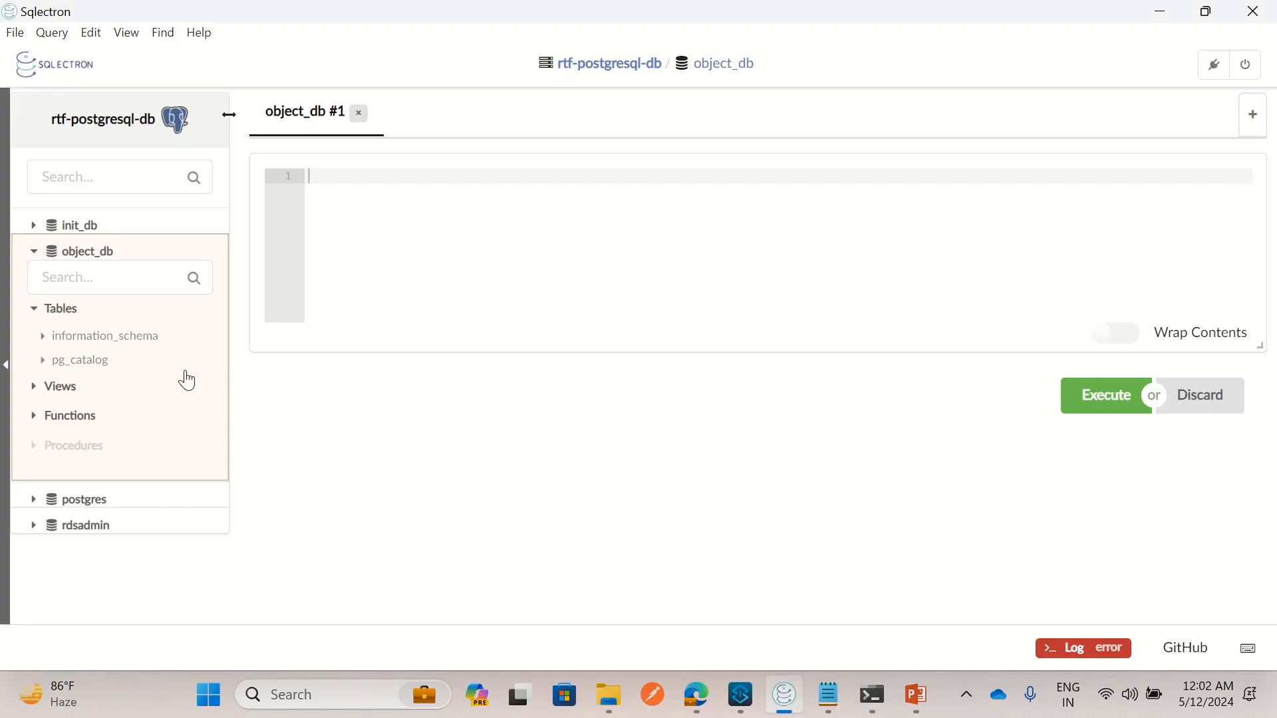
{"action": "left_click", "coordinate": [1245, 65]}
{"action": "left_click", "coordinate": [162, 281]}
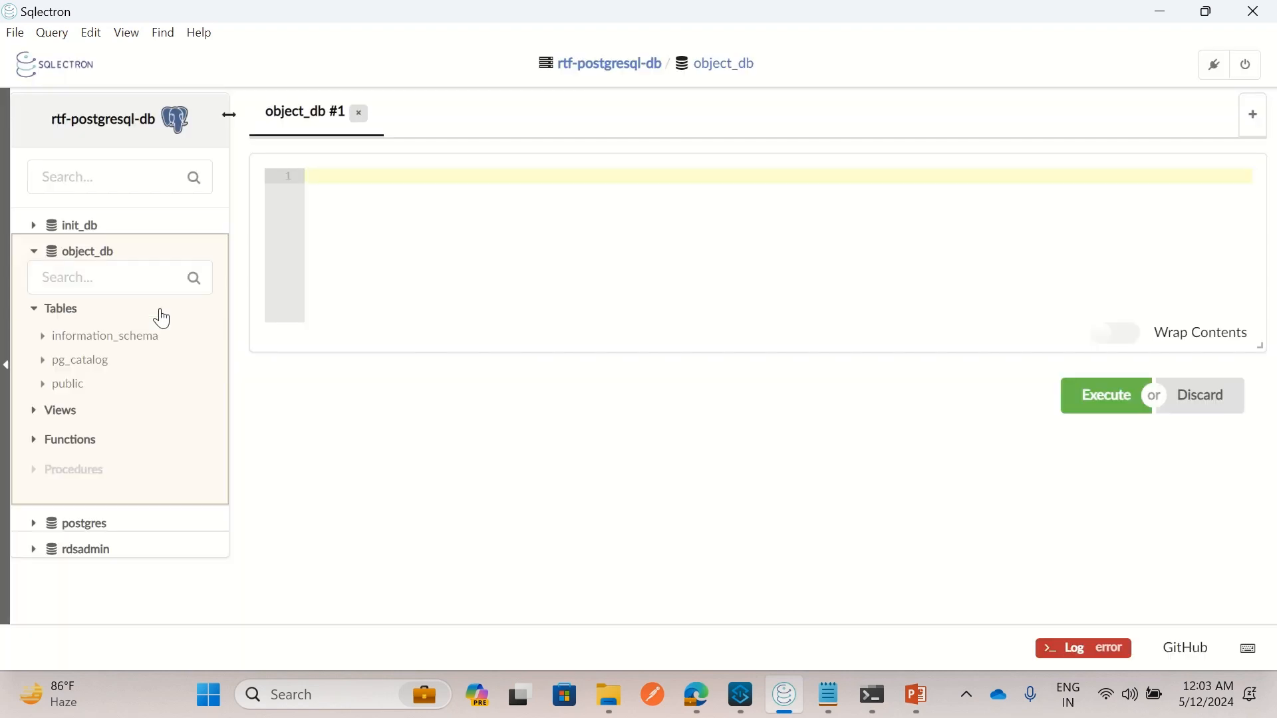
{"action": "left_click", "coordinate": [44, 384]}
{"action": "double_click", "coordinate": [133, 422]}
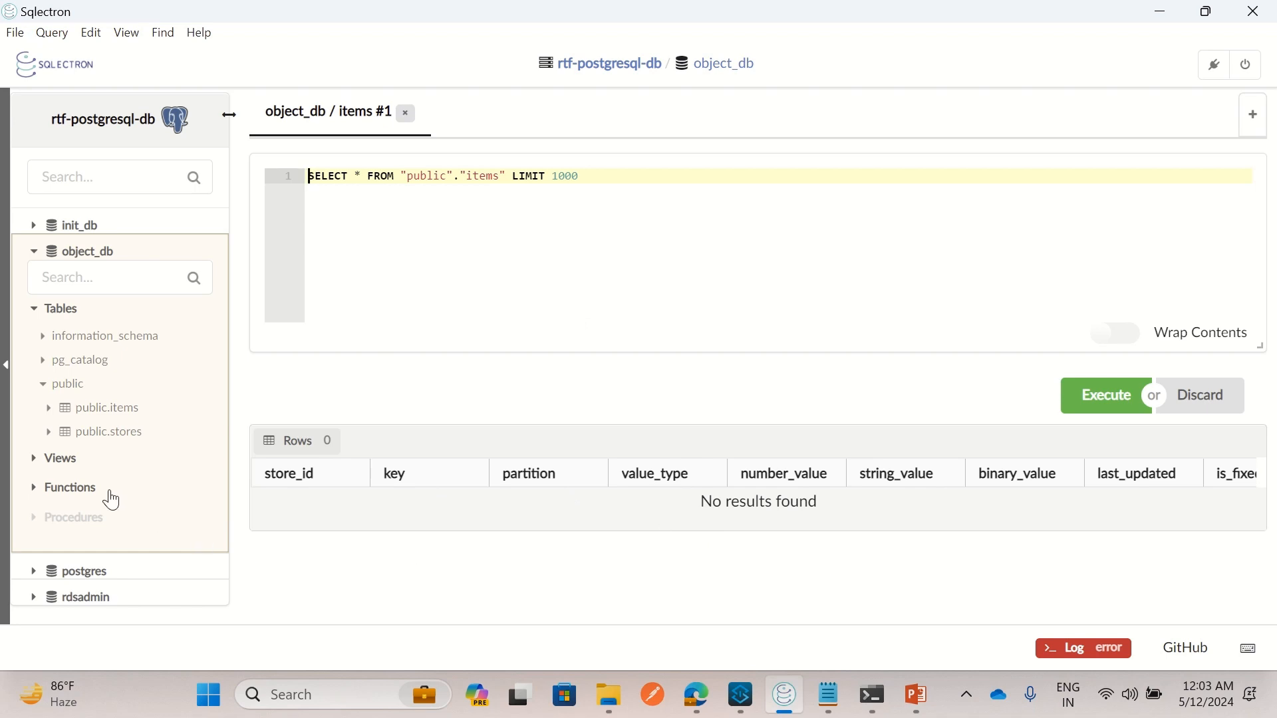
{"action": "double_click", "coordinate": [100, 433]}
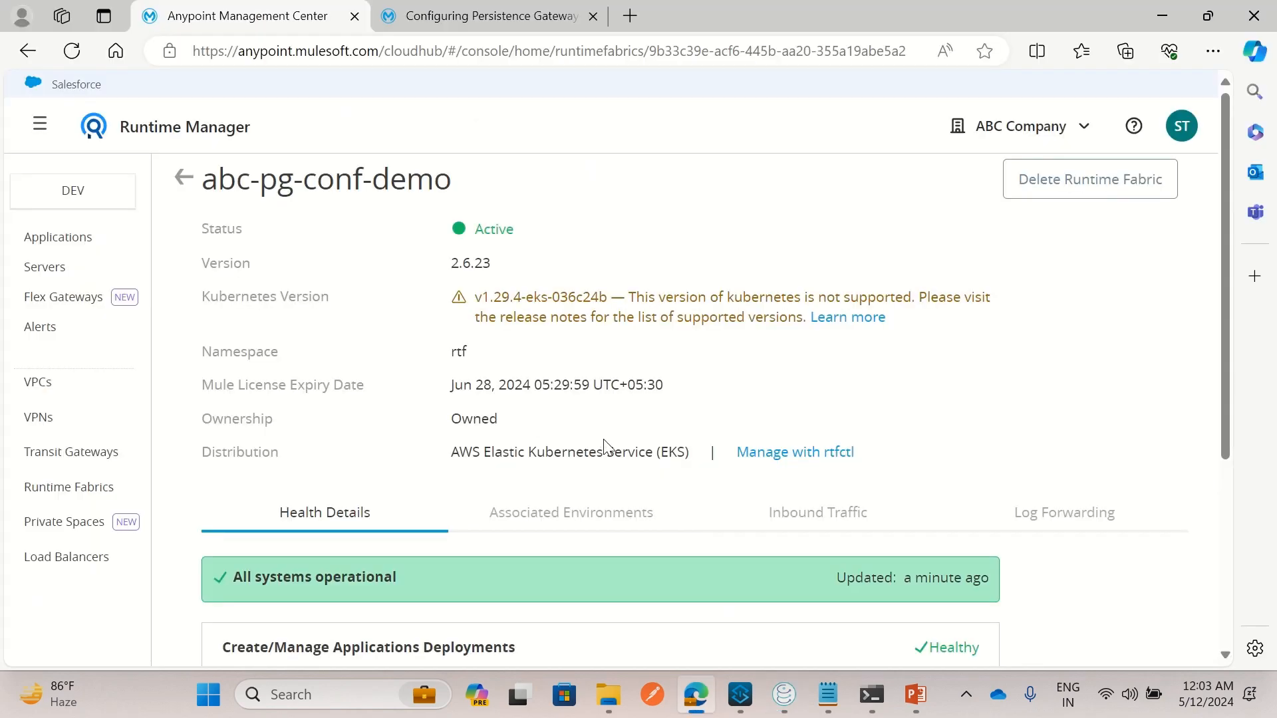
Recheck the Persistence Gateway is Healthy, then view the empty Applications list
{"action": "scroll", "coordinate": [618, 473], "scroll_direction": "down", "scroll_amount": 5}
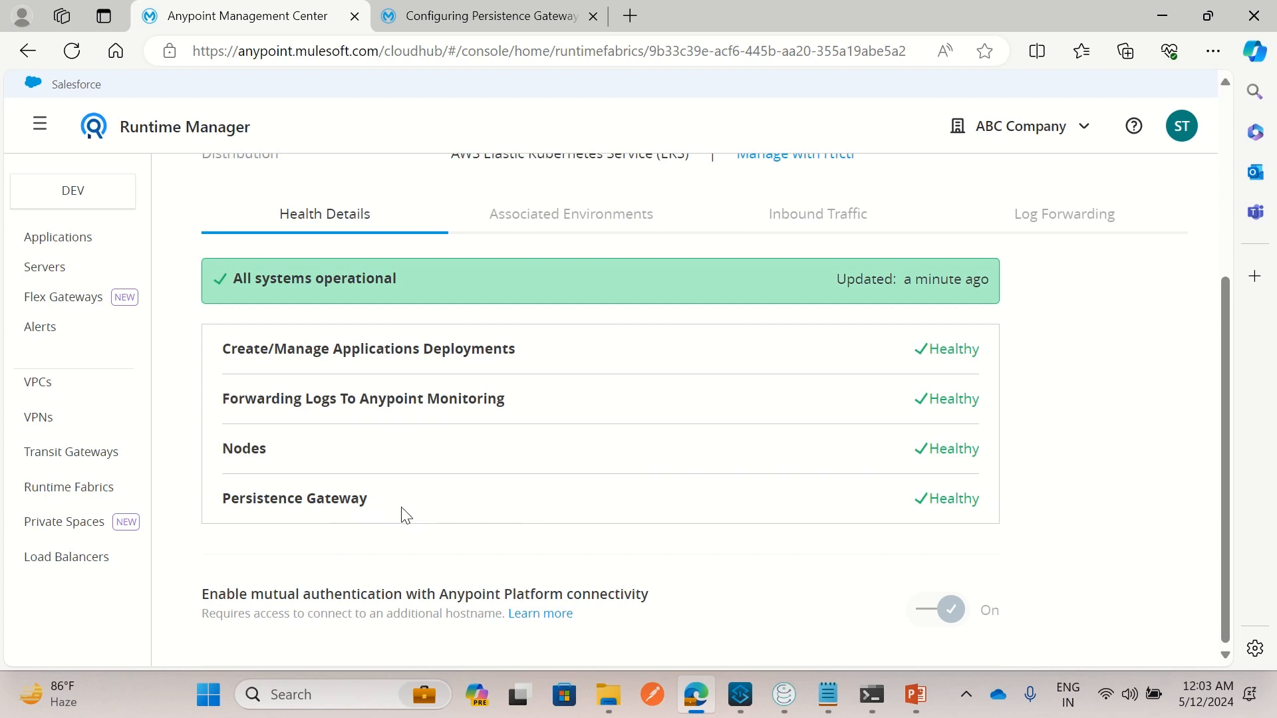
{"action": "left_click", "coordinate": [67, 241]}
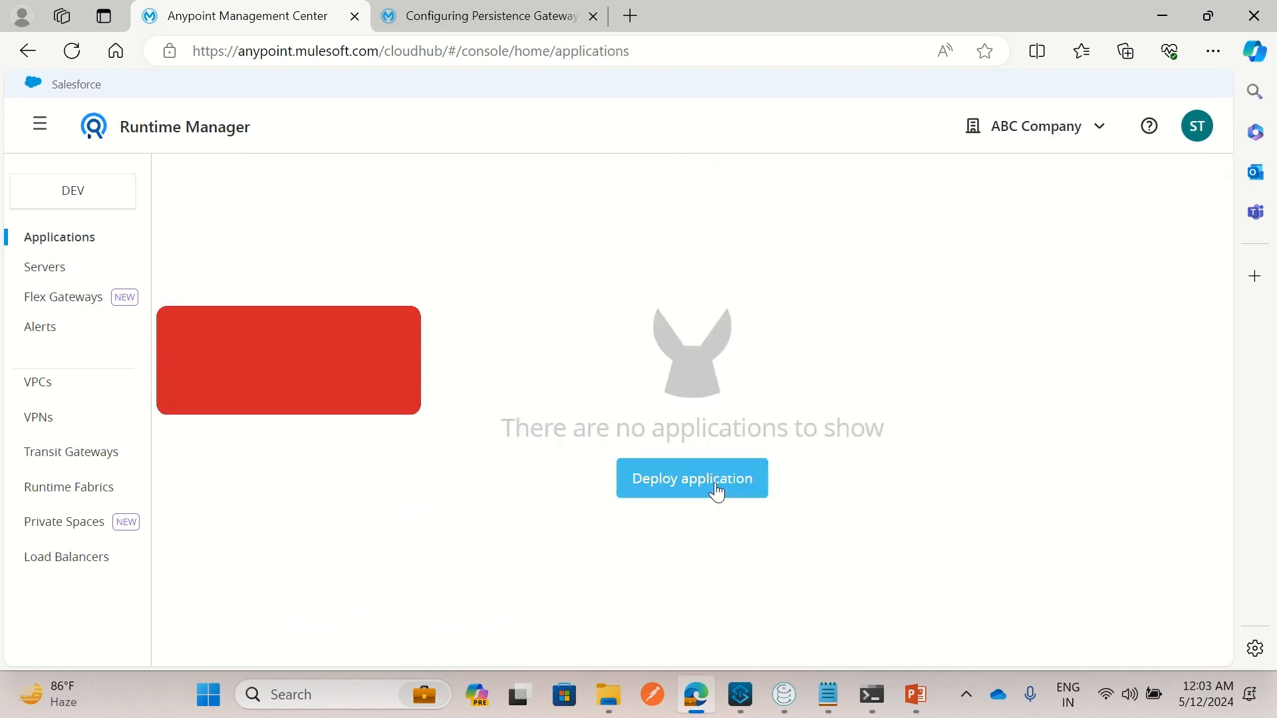
Name the new deployment demo-api-0511-rft, target Runtime Fabric abc-pg-conf-demo, and choose Upload file
{"action": "left_click", "coordinate": [722, 488]}
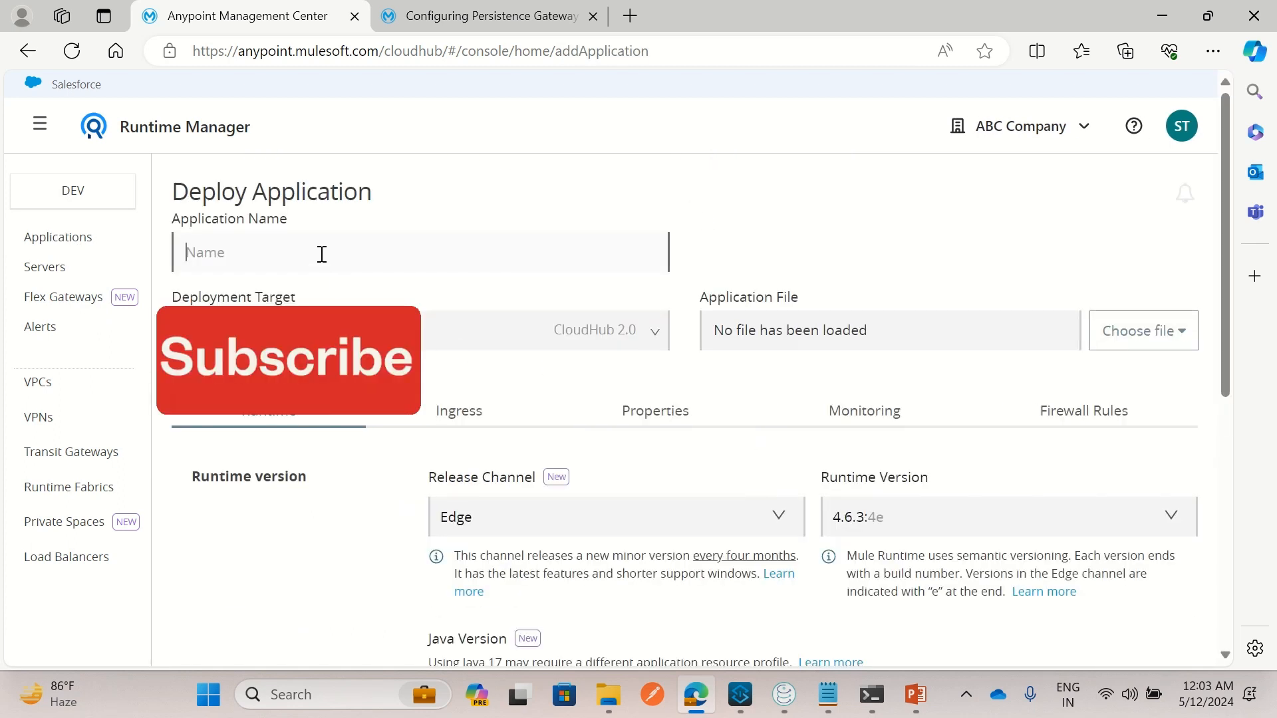
{"action": "left_click", "coordinate": [326, 259]}
{"action": "type", "text": "demo-api"}
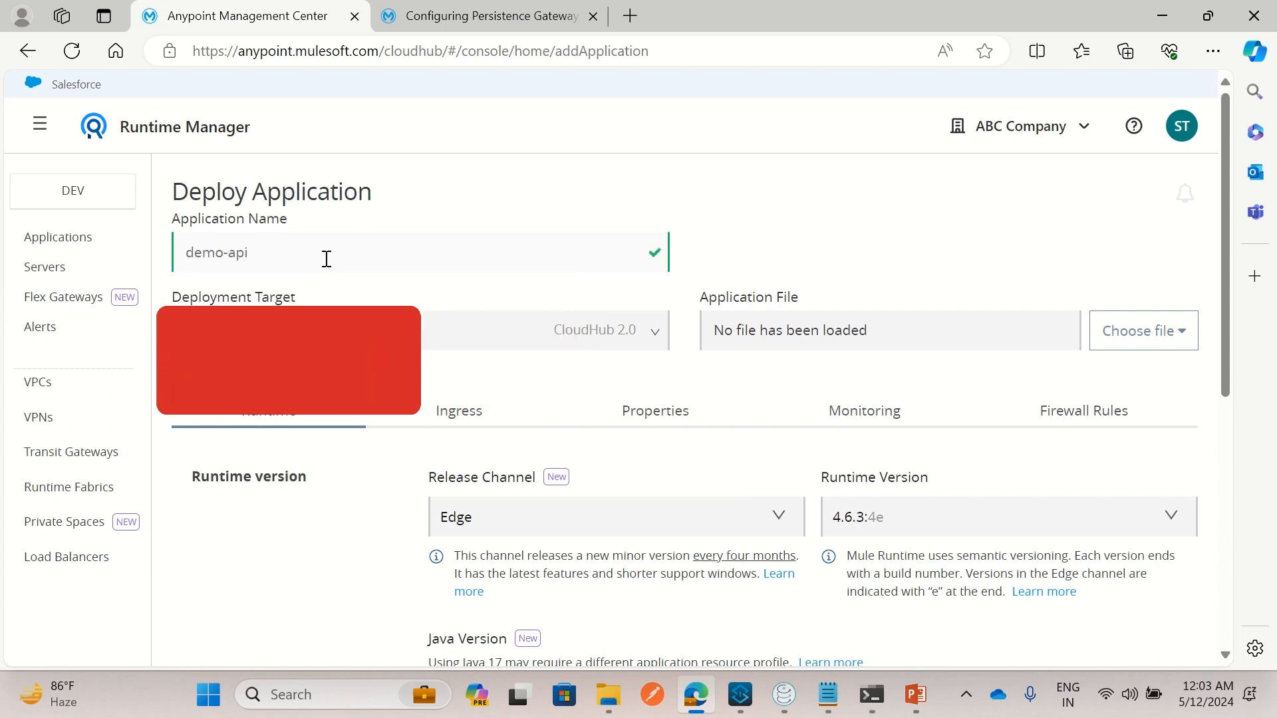
{"action": "type", "text": "-0511"}
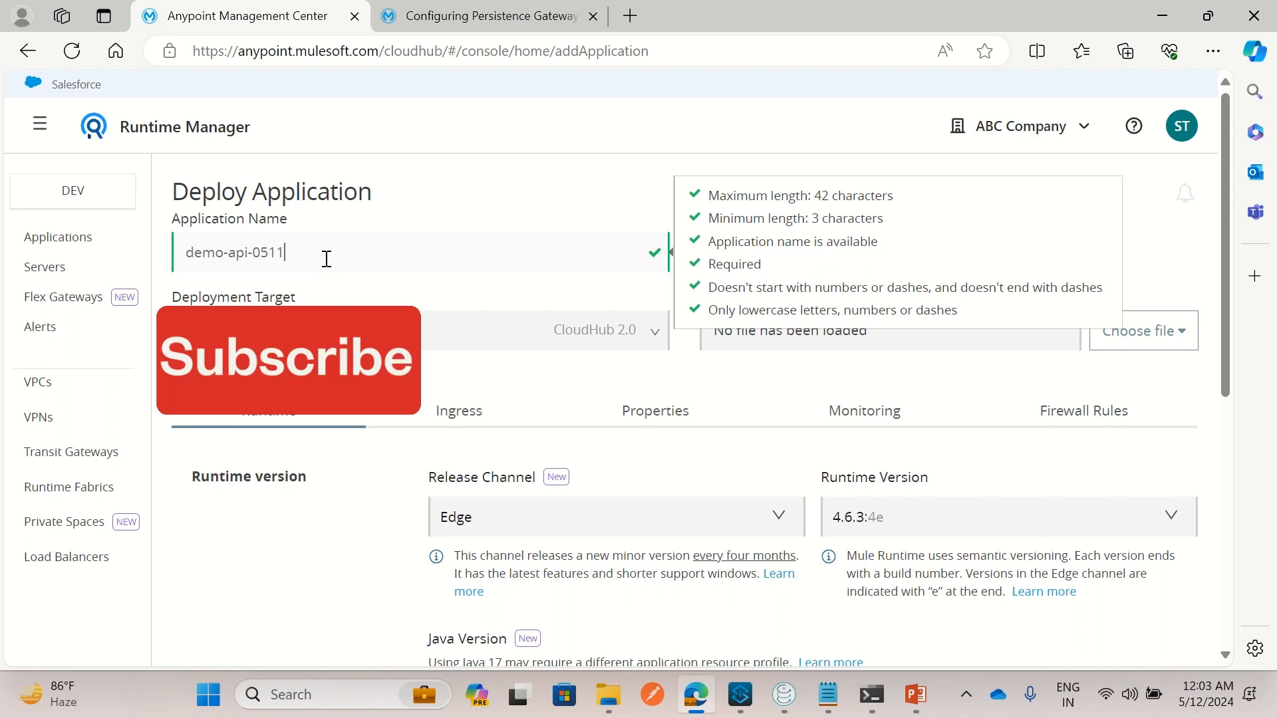
{"action": "type", "text": "-rft"}
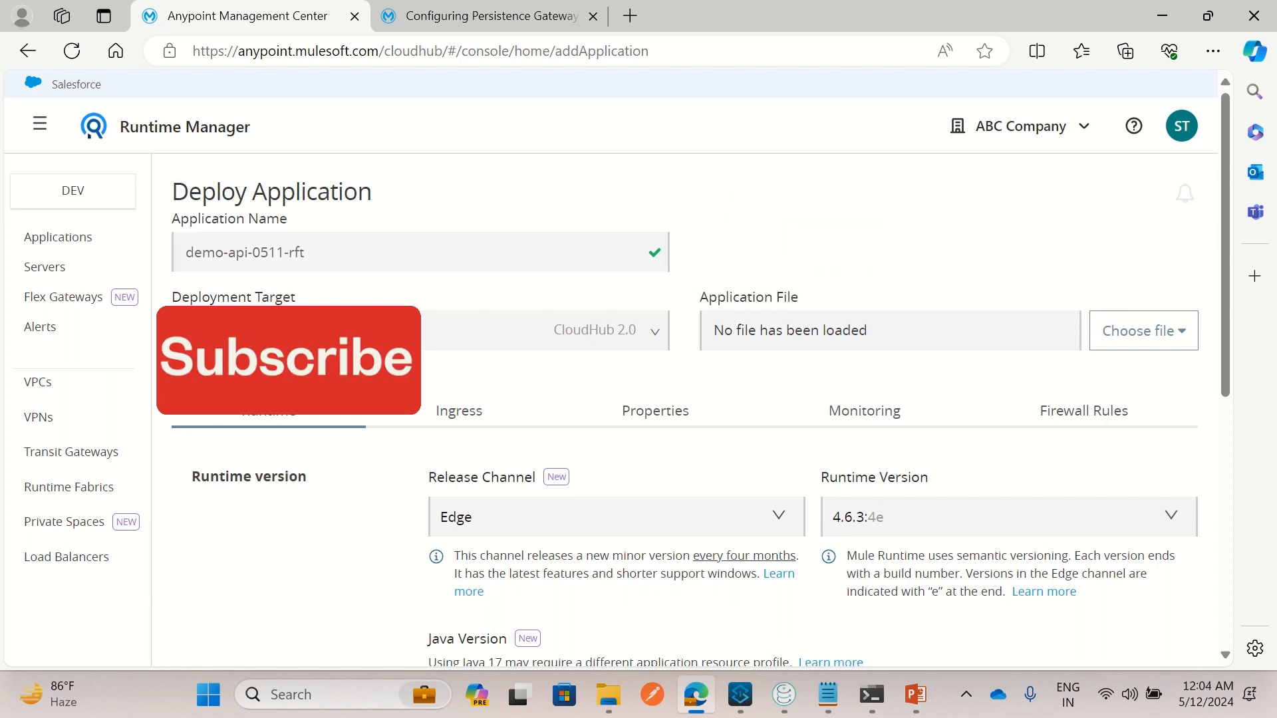
{"action": "left_click", "coordinate": [505, 330]}
{"action": "left_click", "coordinate": [197, 371]}
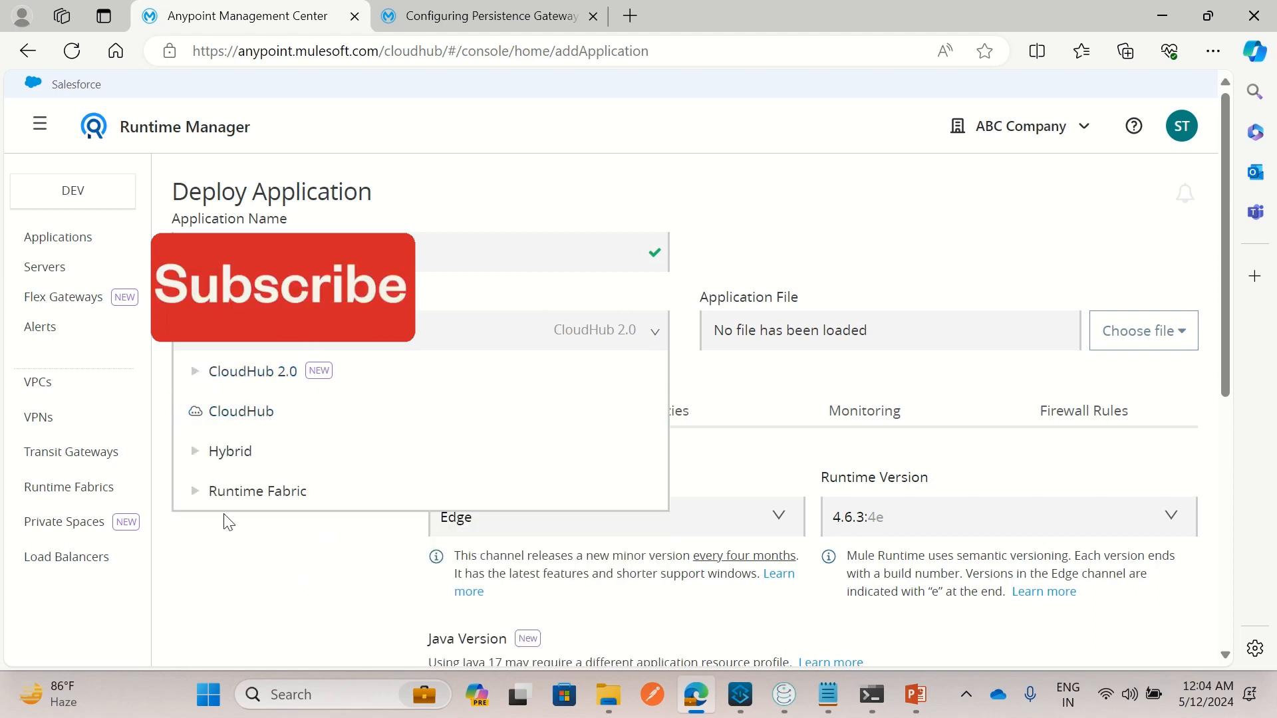
{"action": "left_click", "coordinate": [196, 492]}
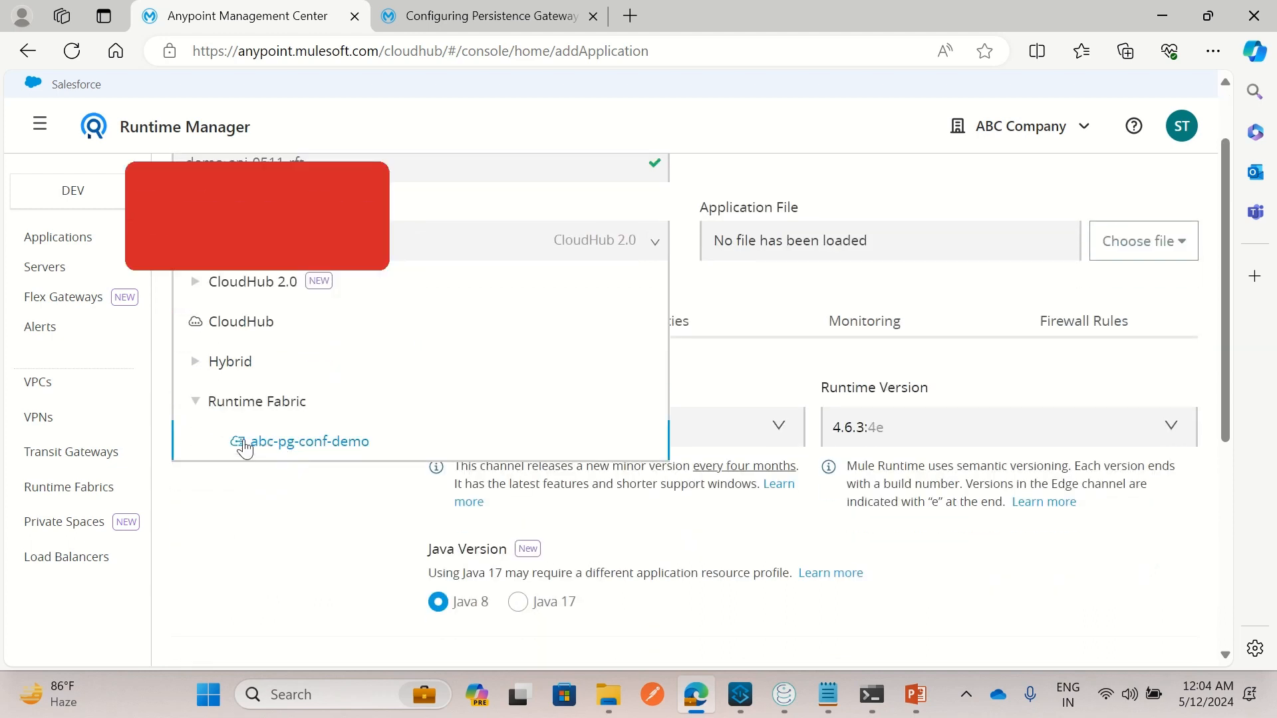
{"action": "left_click", "coordinate": [321, 447]}
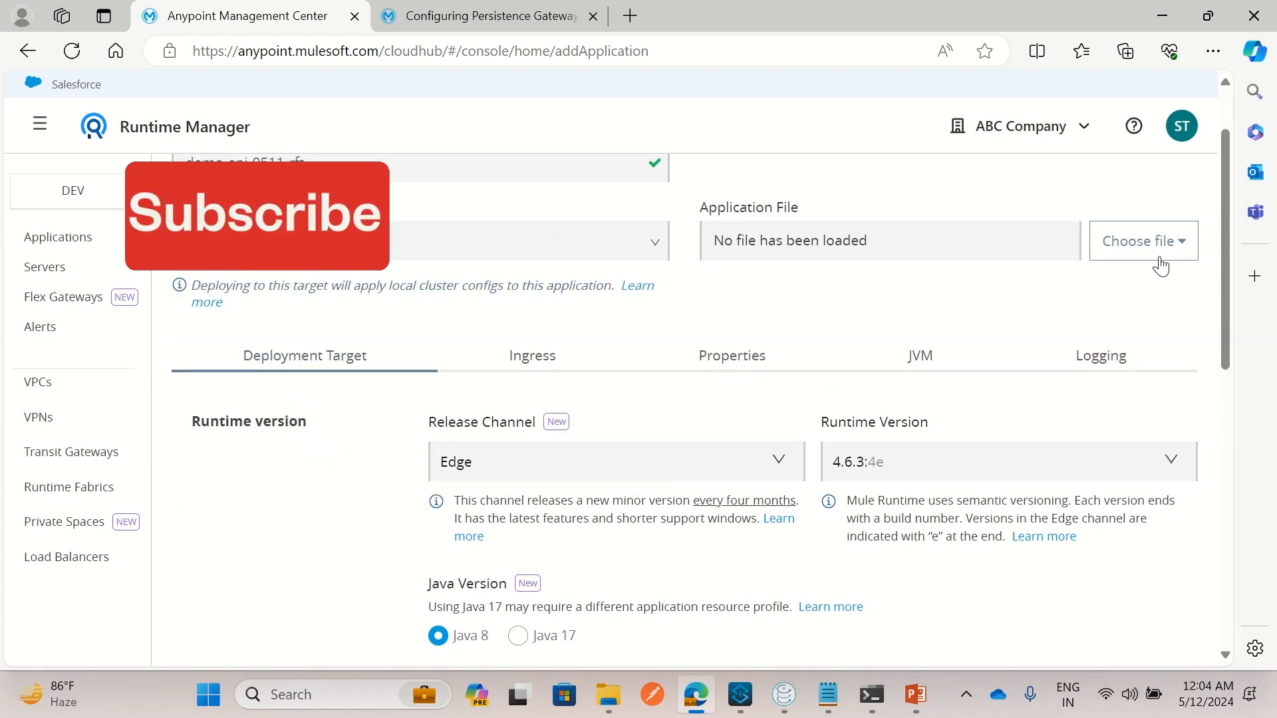
{"action": "left_click", "coordinate": [1157, 248]}
{"action": "left_click", "coordinate": [1064, 328]}
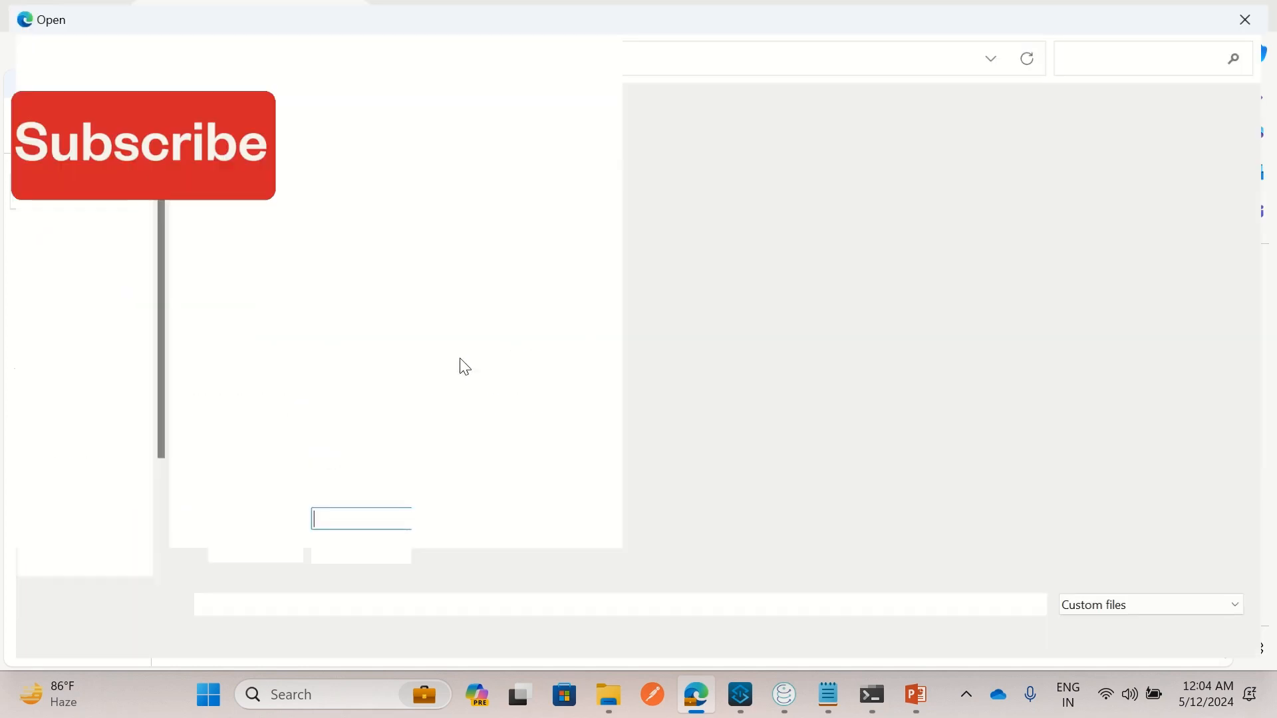
Select demo-api.jar in the Open dialog as the application file
{"action": "scroll", "coordinate": [361, 485], "scroll_direction": "down", "scroll_amount": 5}
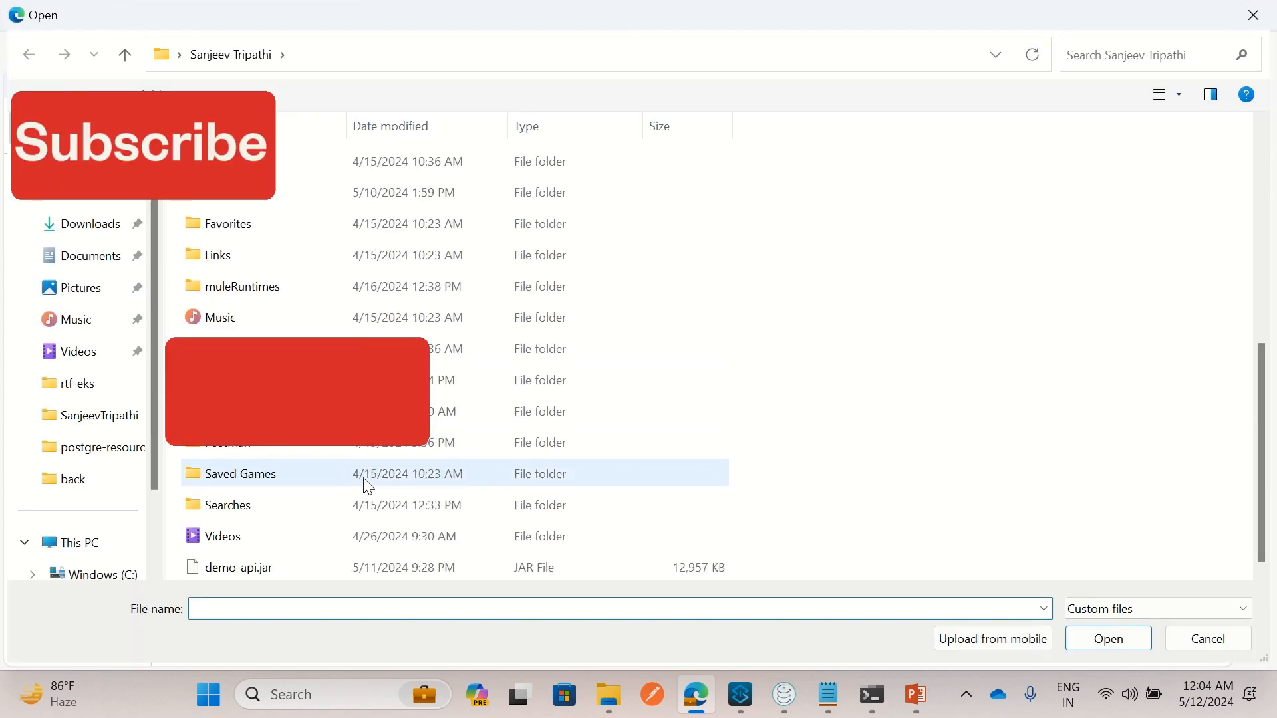
{"action": "left_click", "coordinate": [261, 569]}
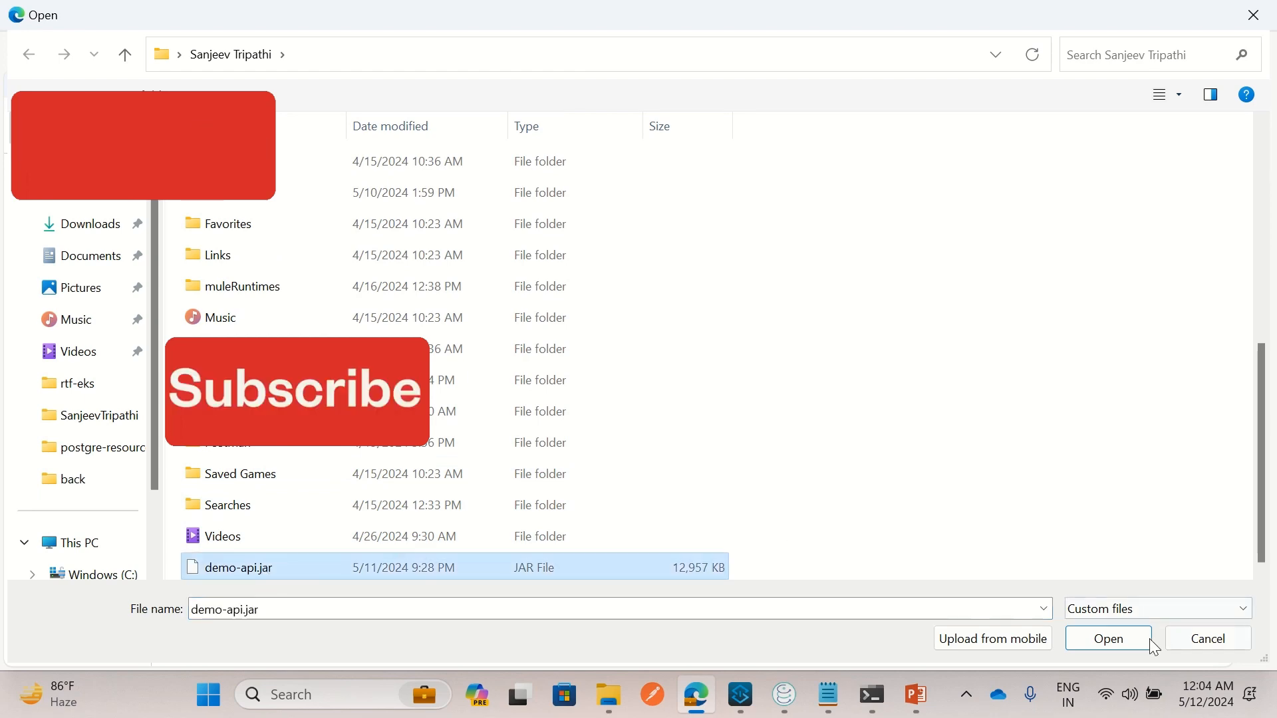
{"action": "left_click", "coordinate": [1123, 636]}
{"action": "scroll", "coordinate": [889, 536], "scroll_direction": "down", "scroll_amount": 4}
{"action": "scroll", "coordinate": [342, 376], "scroll_direction": "down", "scroll_amount": 6}
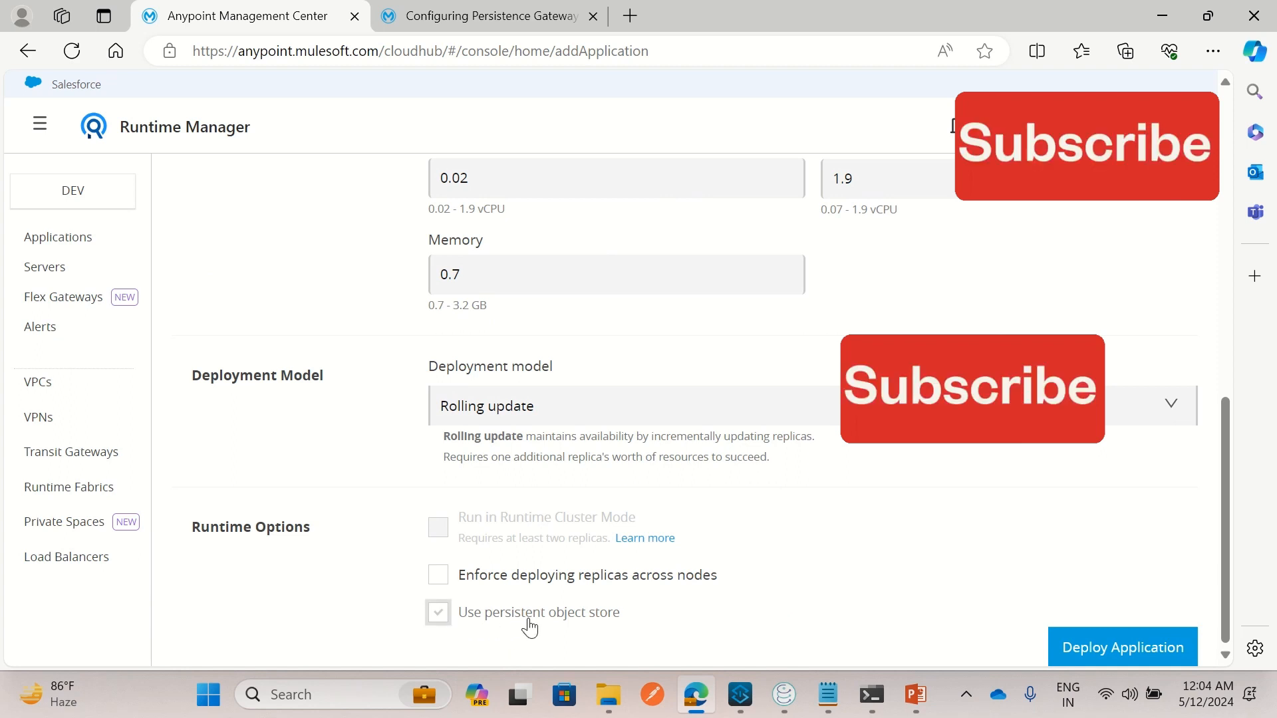
Keep Use persistent object store enabled and submit the demo-api-0511-rft deployment
{"action": "left_click", "coordinate": [449, 618]}
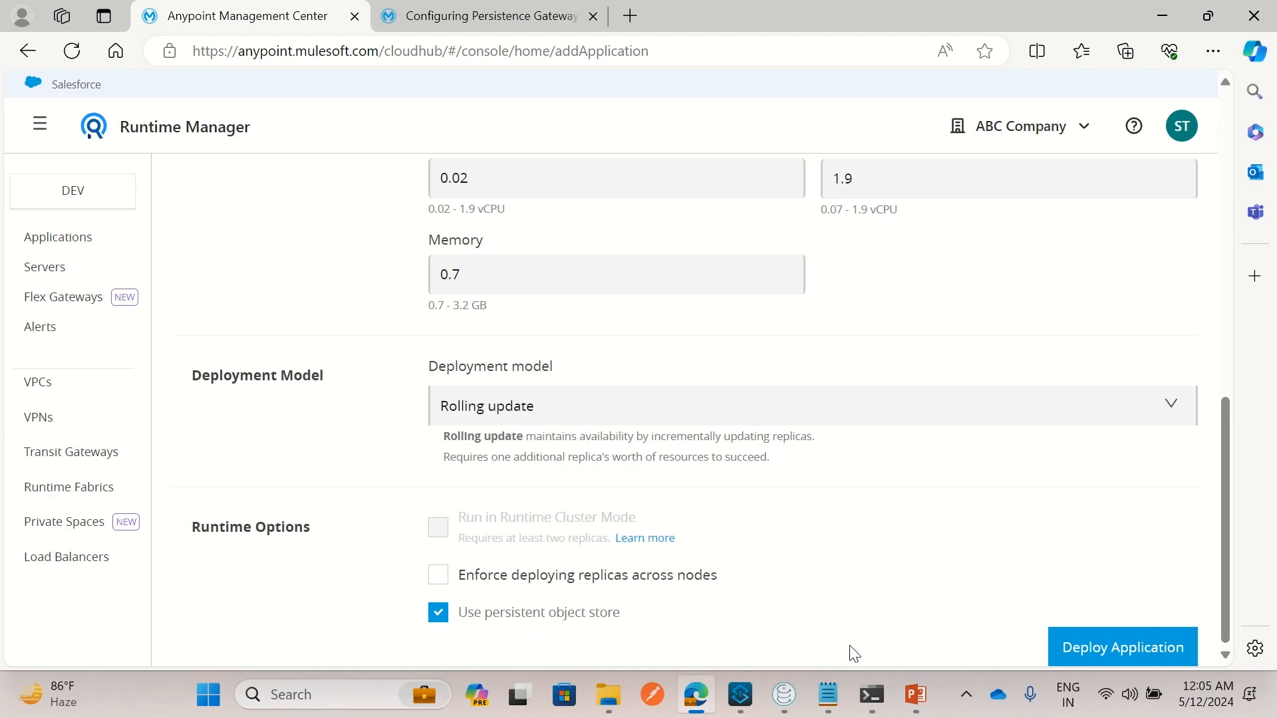
{"action": "scroll", "coordinate": [845, 640], "scroll_direction": "up", "scroll_amount": 10}
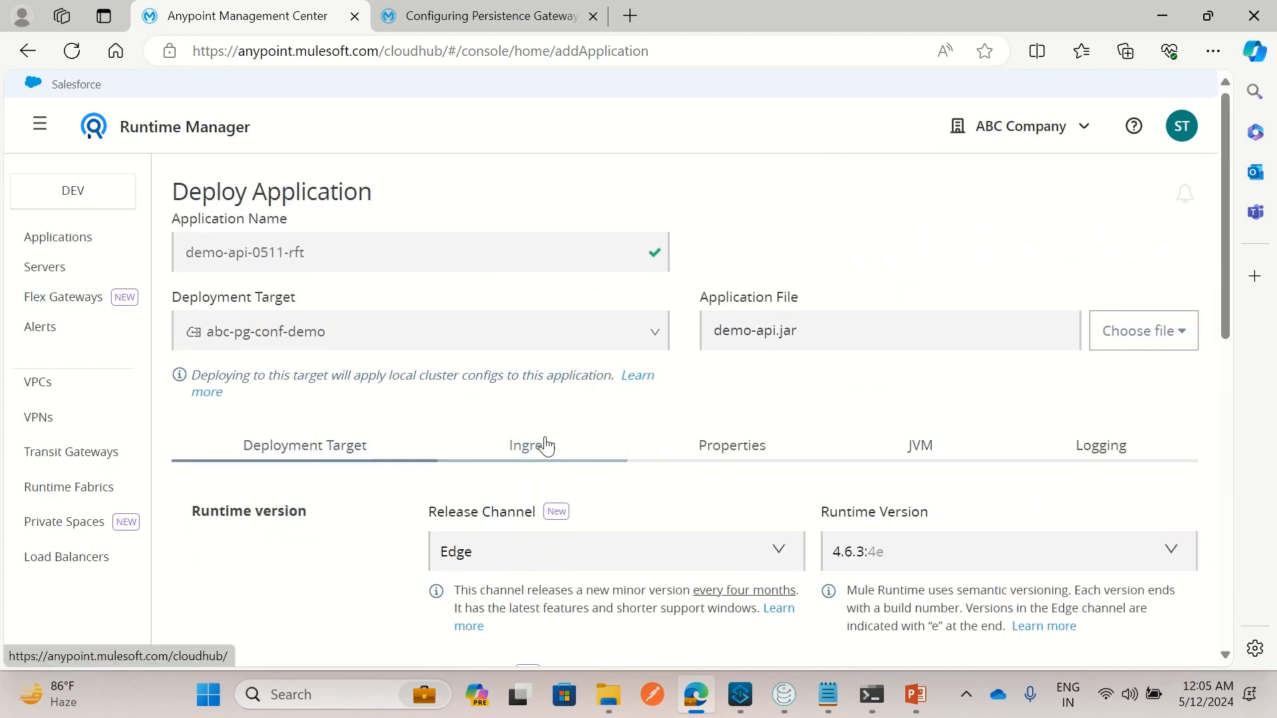
{"action": "left_click", "coordinate": [546, 446]}
{"action": "scroll", "coordinate": [758, 485], "scroll_direction": "down", "scroll_amount": 3}
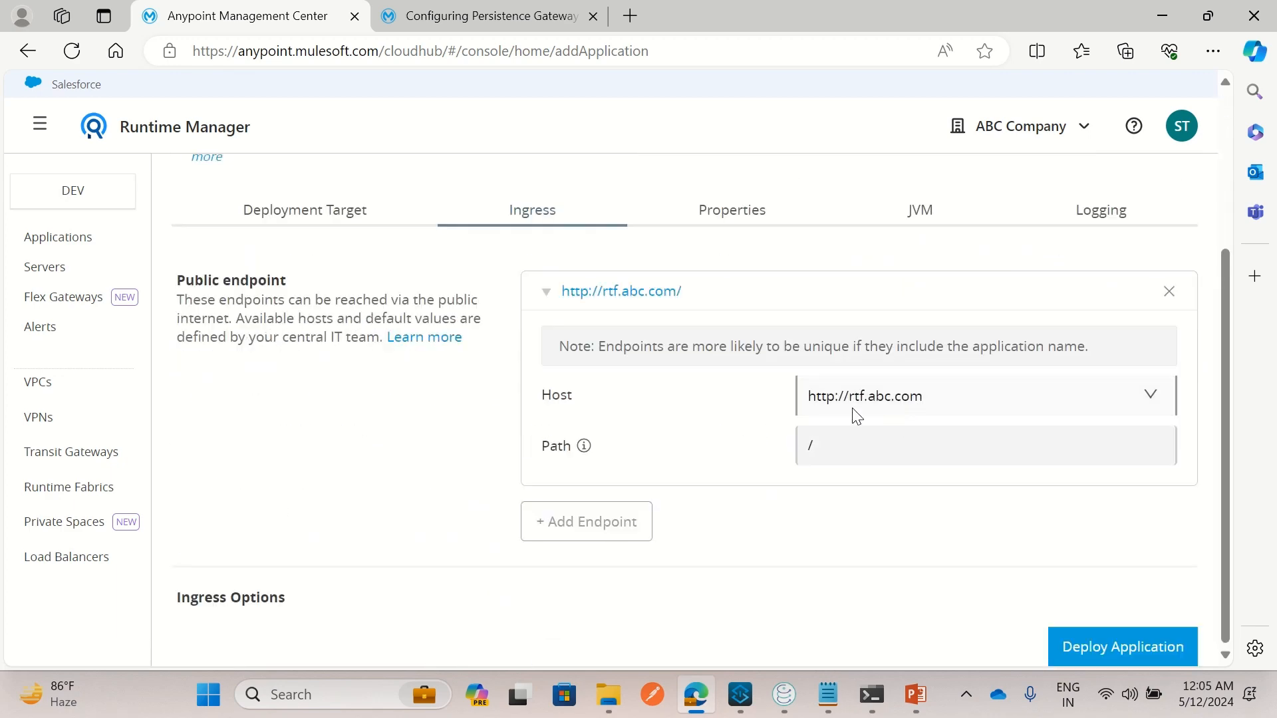
{"action": "scroll", "coordinate": [265, 293], "scroll_direction": "up", "scroll_amount": 3}
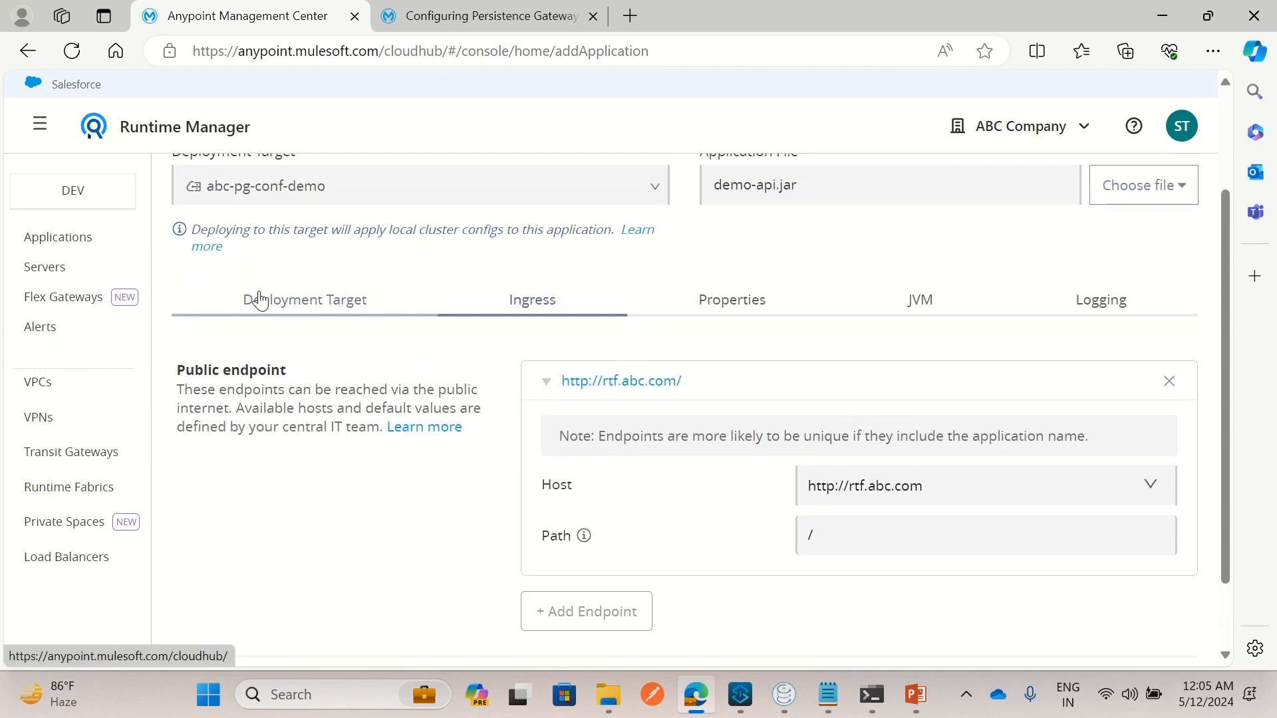
{"action": "left_click", "coordinate": [266, 294]}
{"action": "scroll", "coordinate": [315, 391], "scroll_direction": "down", "scroll_amount": 5}
{"action": "scroll", "coordinate": [315, 391], "scroll_direction": "down", "scroll_amount": 4}
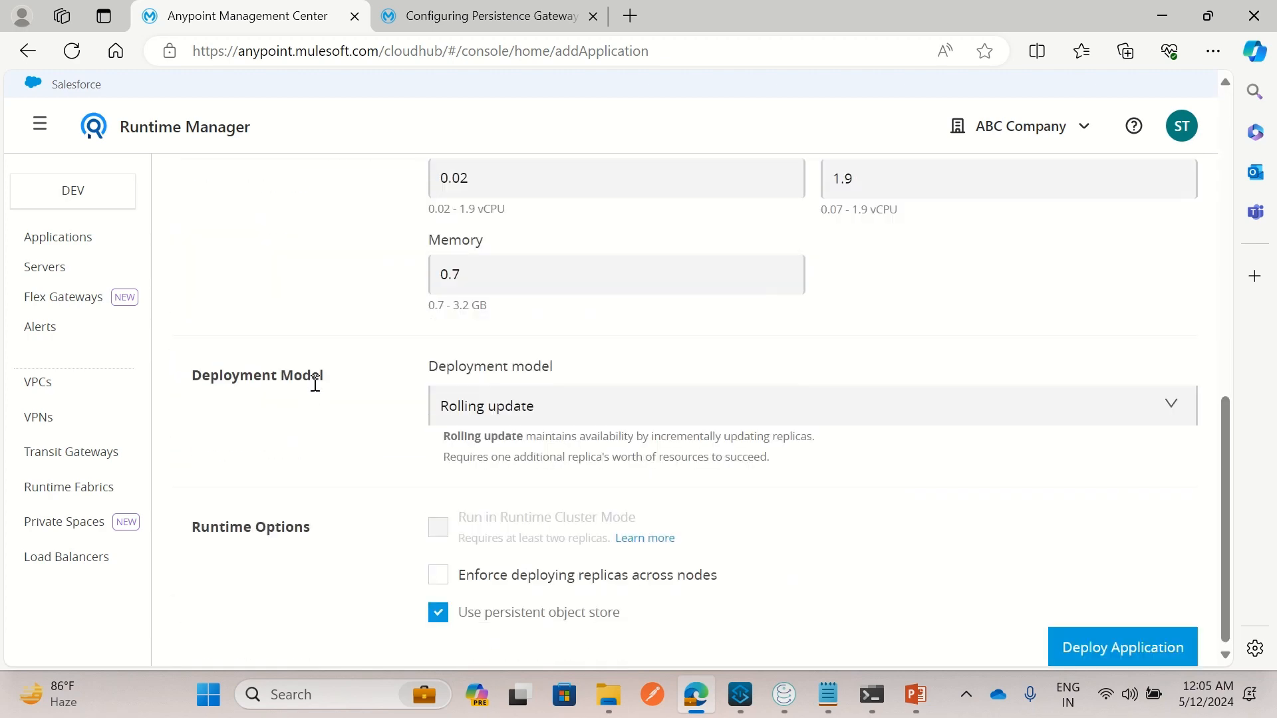
{"action": "left_click", "coordinate": [1123, 658]}
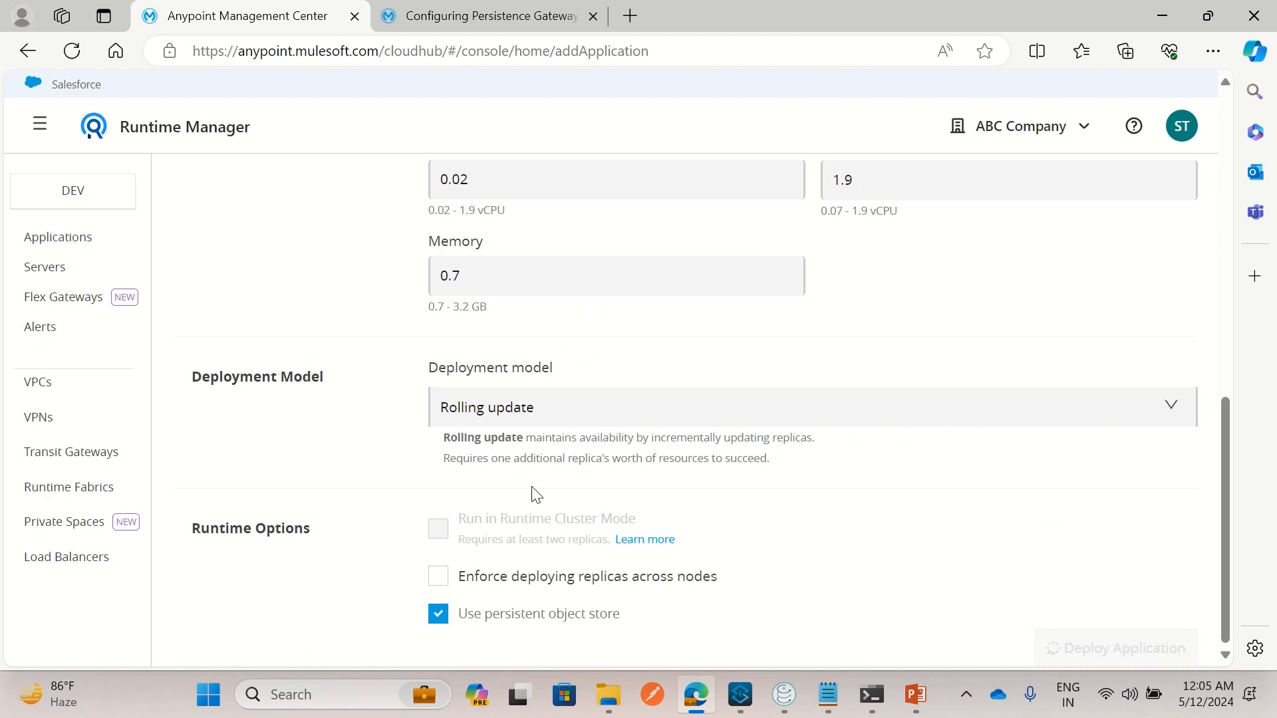
{"action": "scroll", "coordinate": [695, 442], "scroll_direction": "up", "scroll_amount": 9}
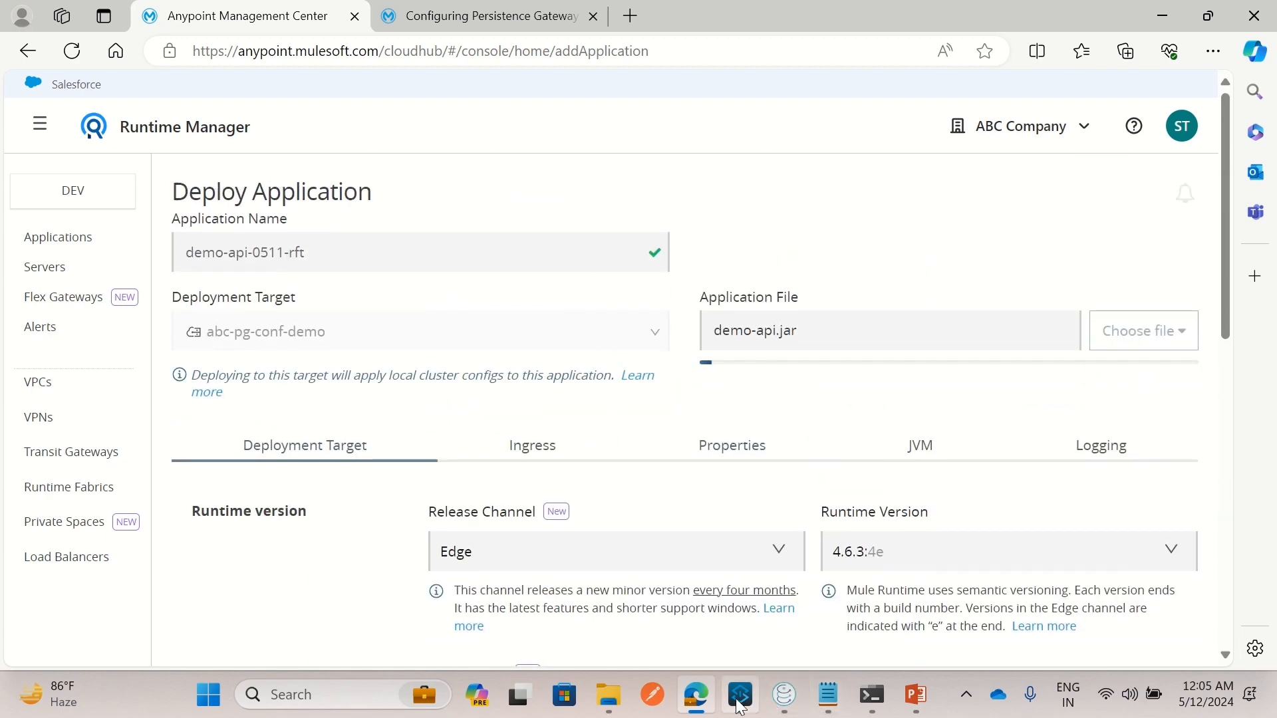
{"action": "key", "text": "alt+Tab"}
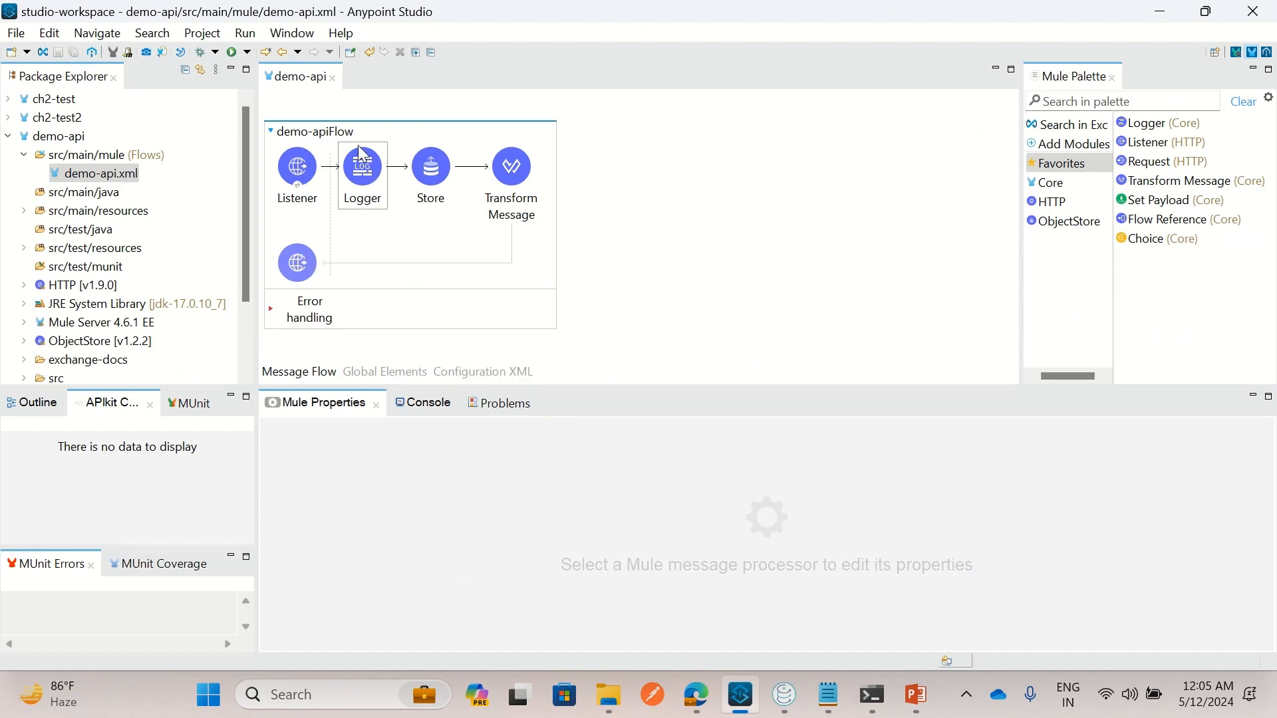
Verify the Store step's demo_object_store is Persistent and review its Entry ttl
{"action": "left_click", "coordinate": [433, 177]}
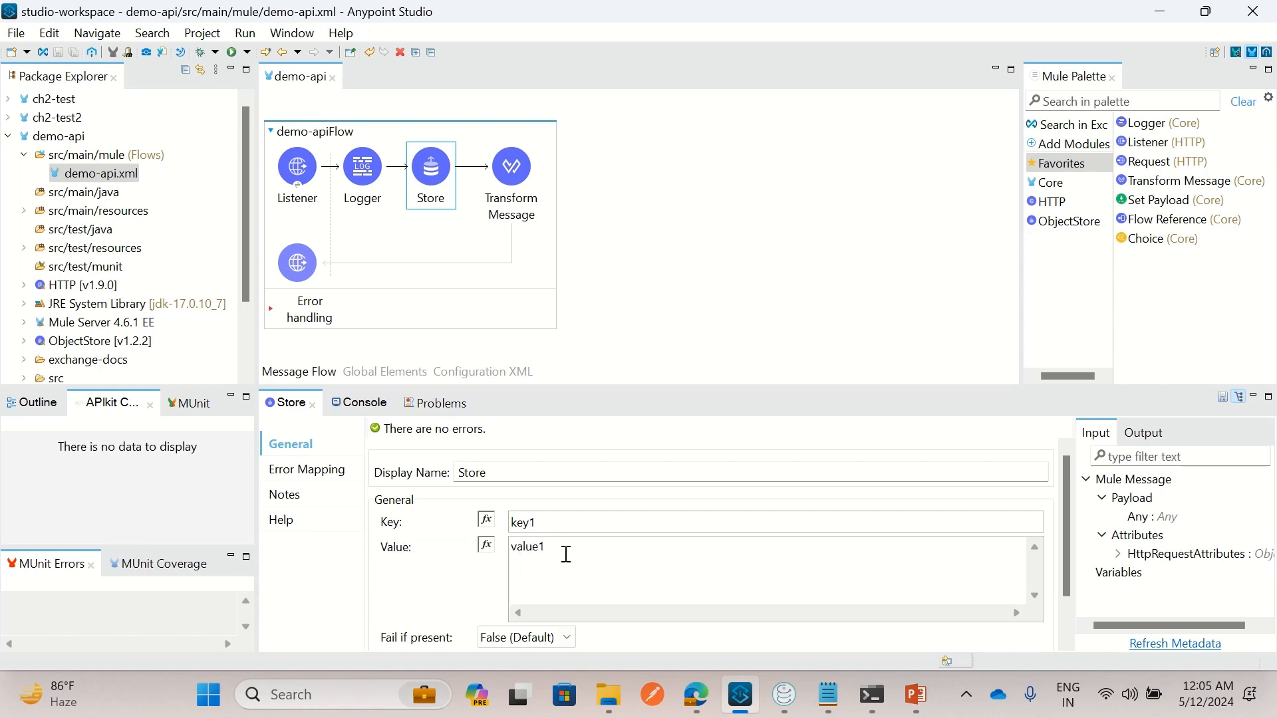
{"action": "scroll", "coordinate": [426, 594], "scroll_direction": "down", "scroll_amount": 2}
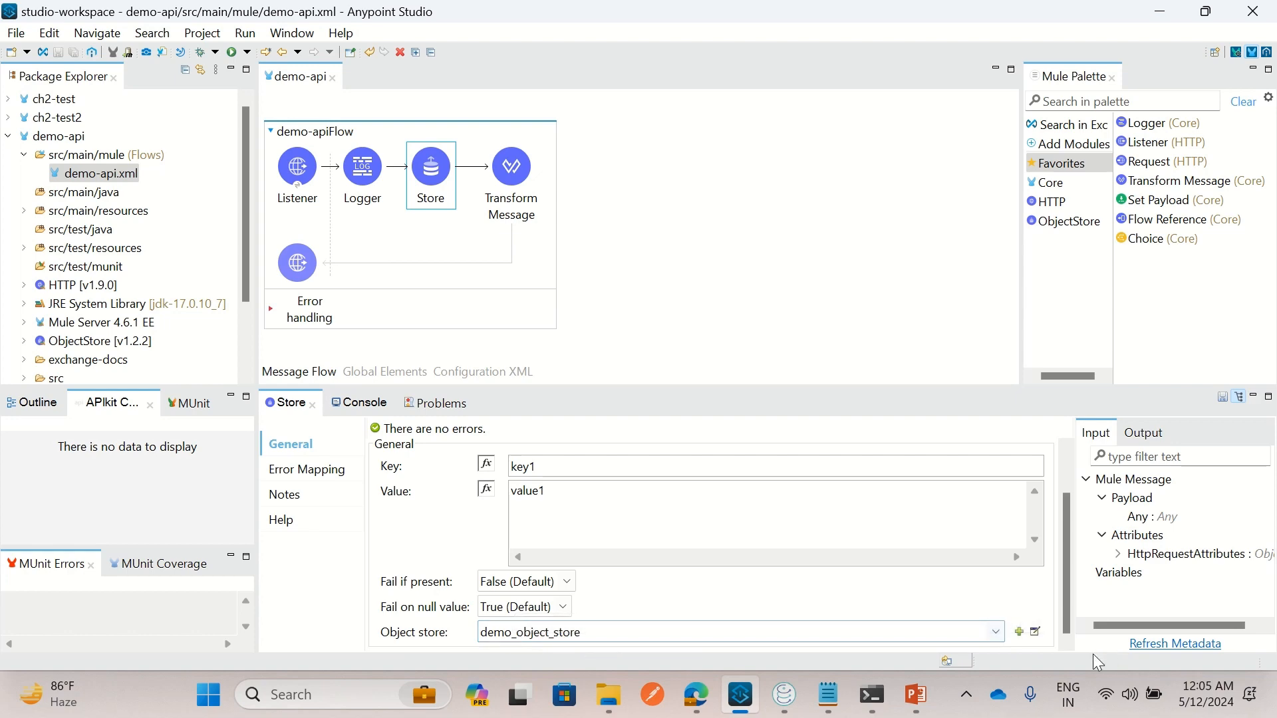
{"action": "left_click", "coordinate": [1036, 633]}
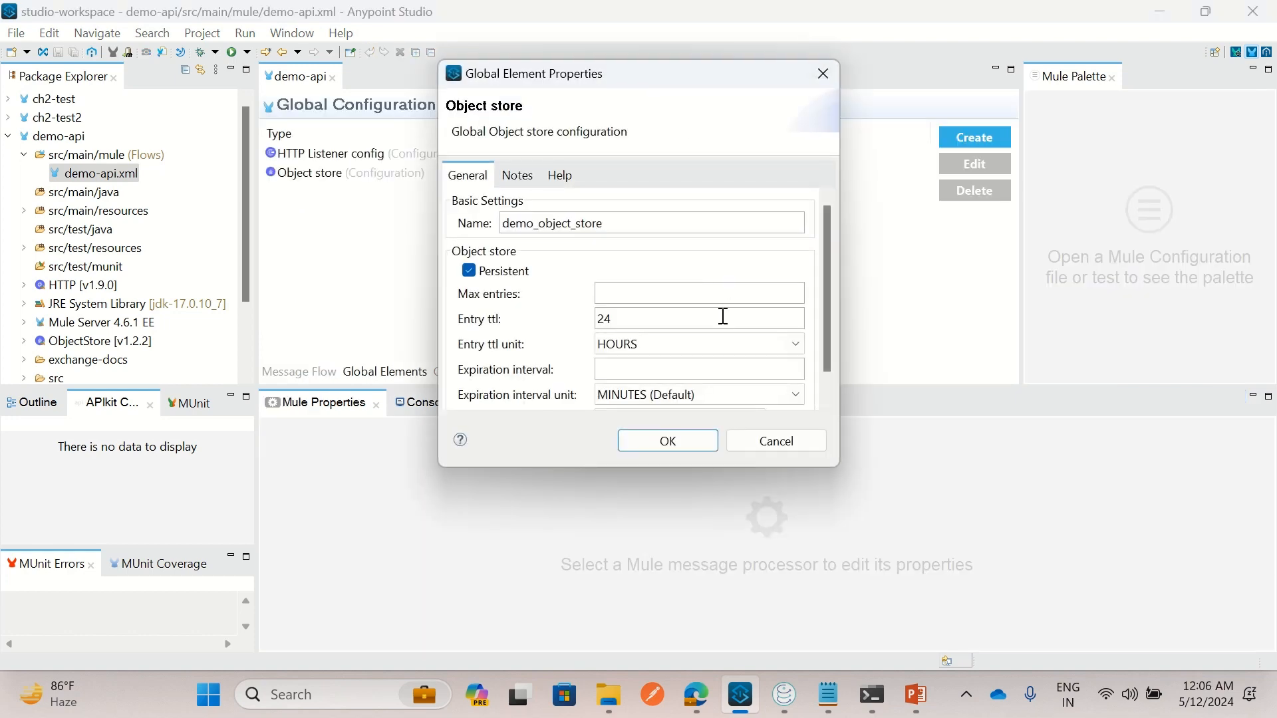
{"action": "scroll", "coordinate": [822, 305], "scroll_direction": "down", "scroll_amount": 1}
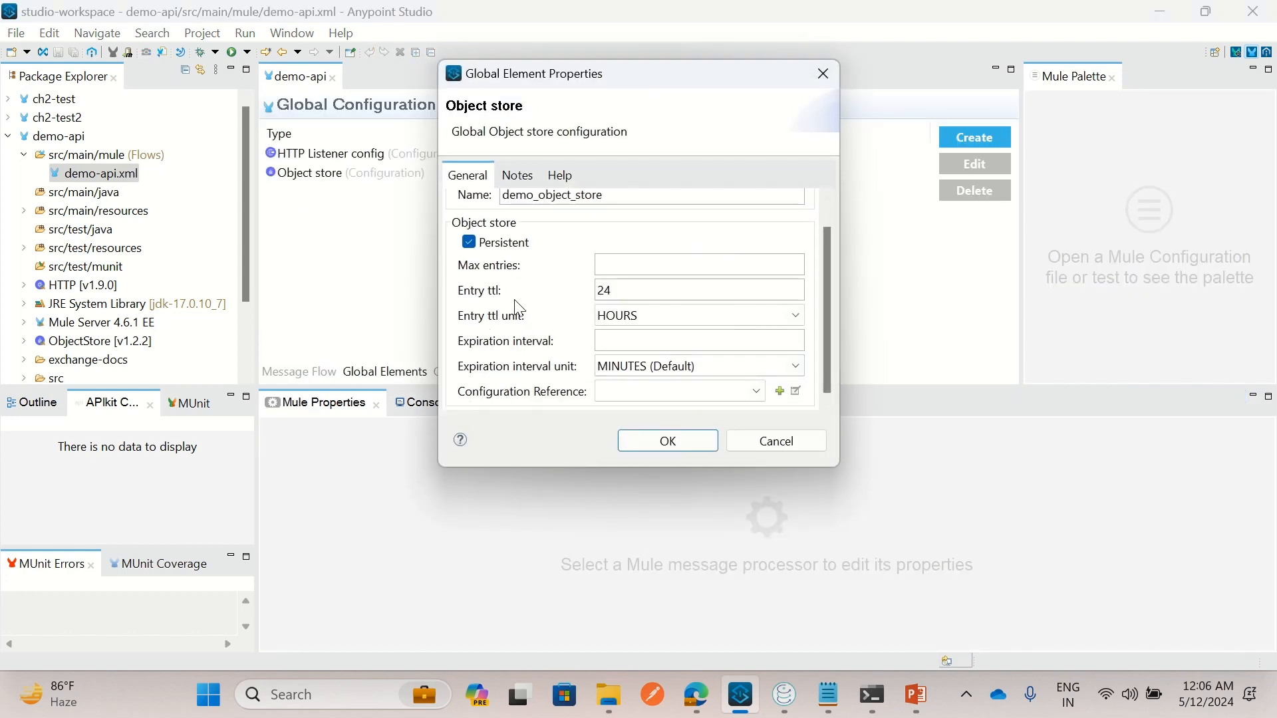
{"action": "left_click", "coordinate": [802, 448]}
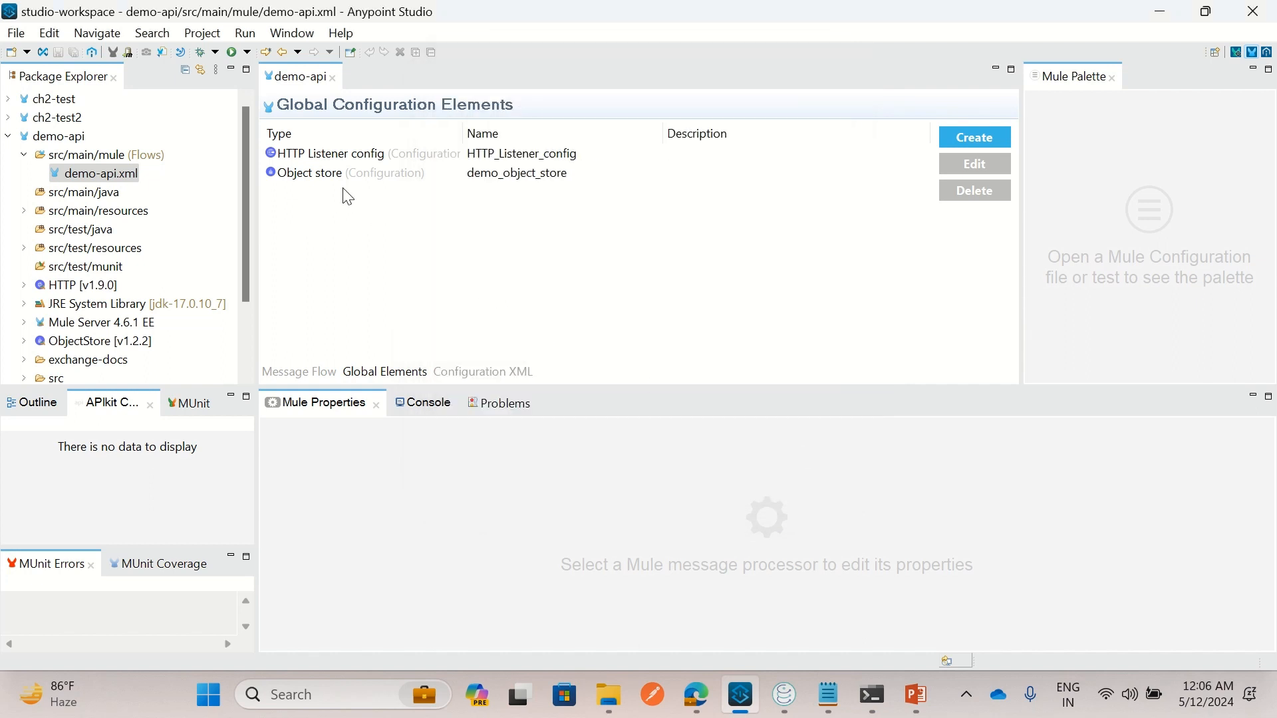
{"action": "left_click", "coordinate": [300, 372]}
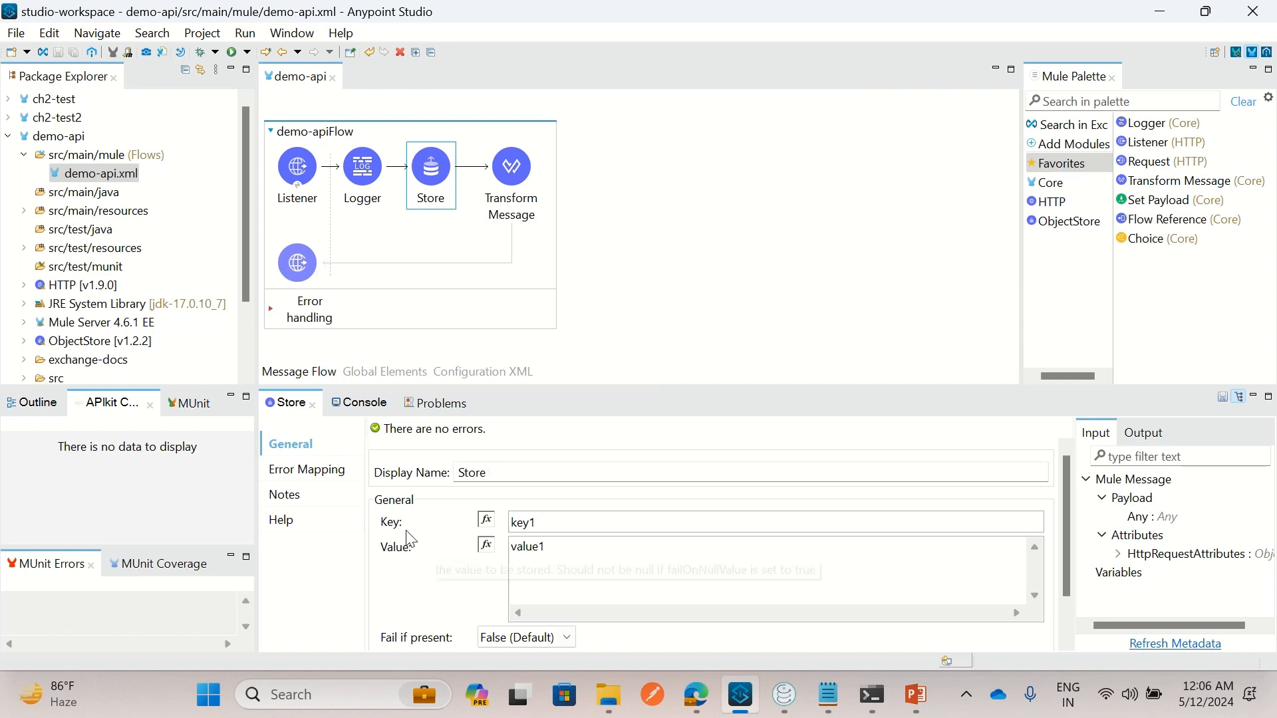
{"action": "scroll", "coordinate": [502, 564], "scroll_direction": "down", "scroll_amount": 2}
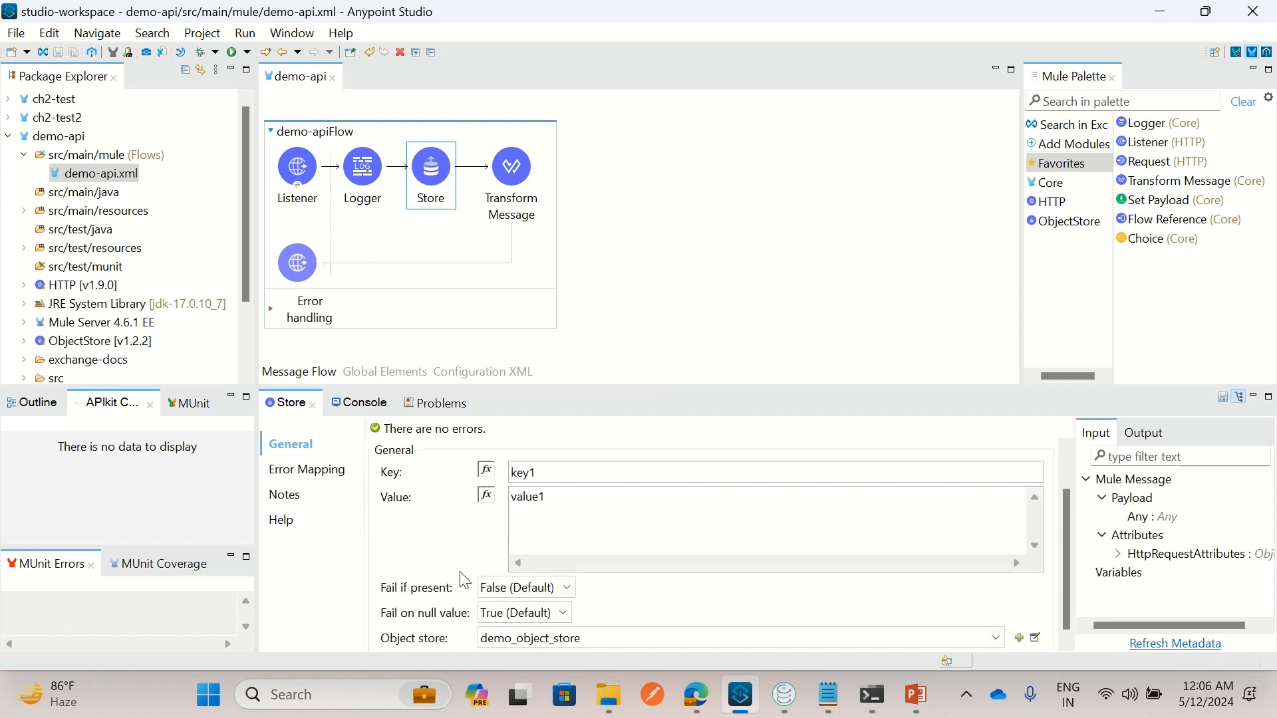
{"action": "left_click", "coordinate": [669, 176]}
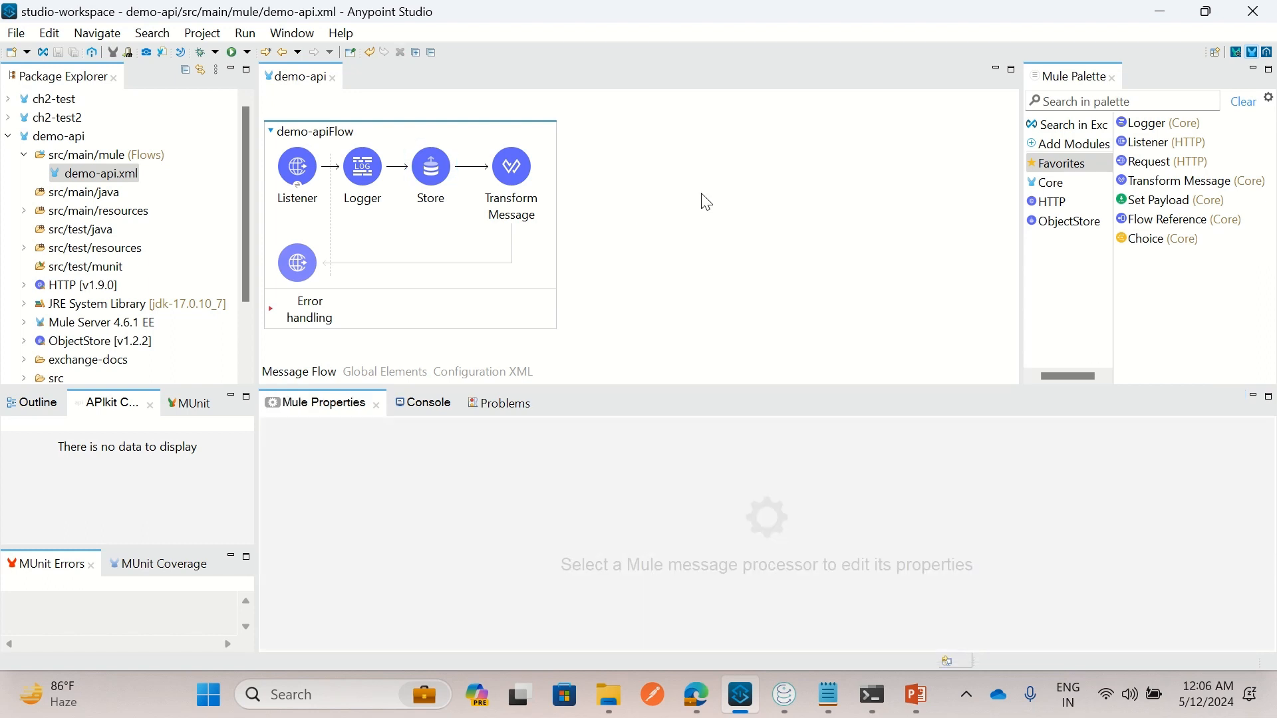
{"action": "left_click", "coordinate": [785, 695]}
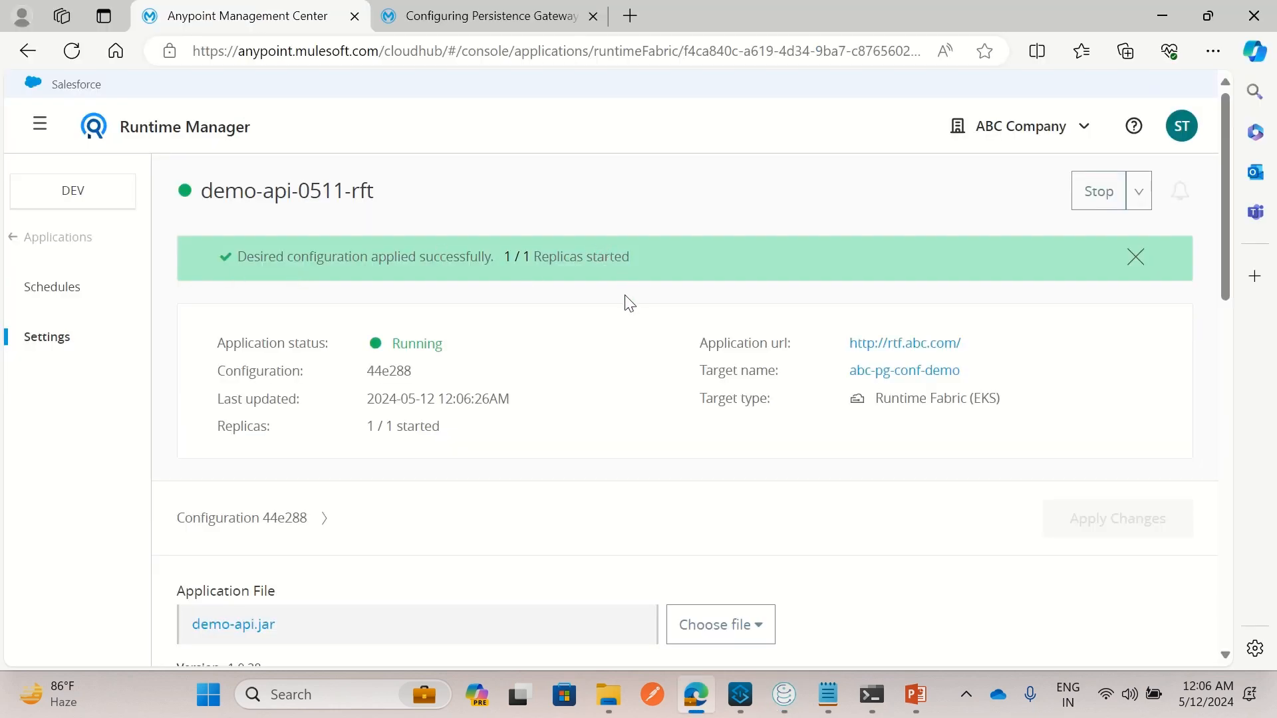
Confirm demo-api-0511-rft is Running with 1/1 replicas, then bring up the kubectl notes
{"action": "scroll", "coordinate": [631, 304], "scroll_direction": "down", "scroll_amount": 5}
{"action": "scroll", "coordinate": [581, 310], "scroll_direction": "up", "scroll_amount": 5}
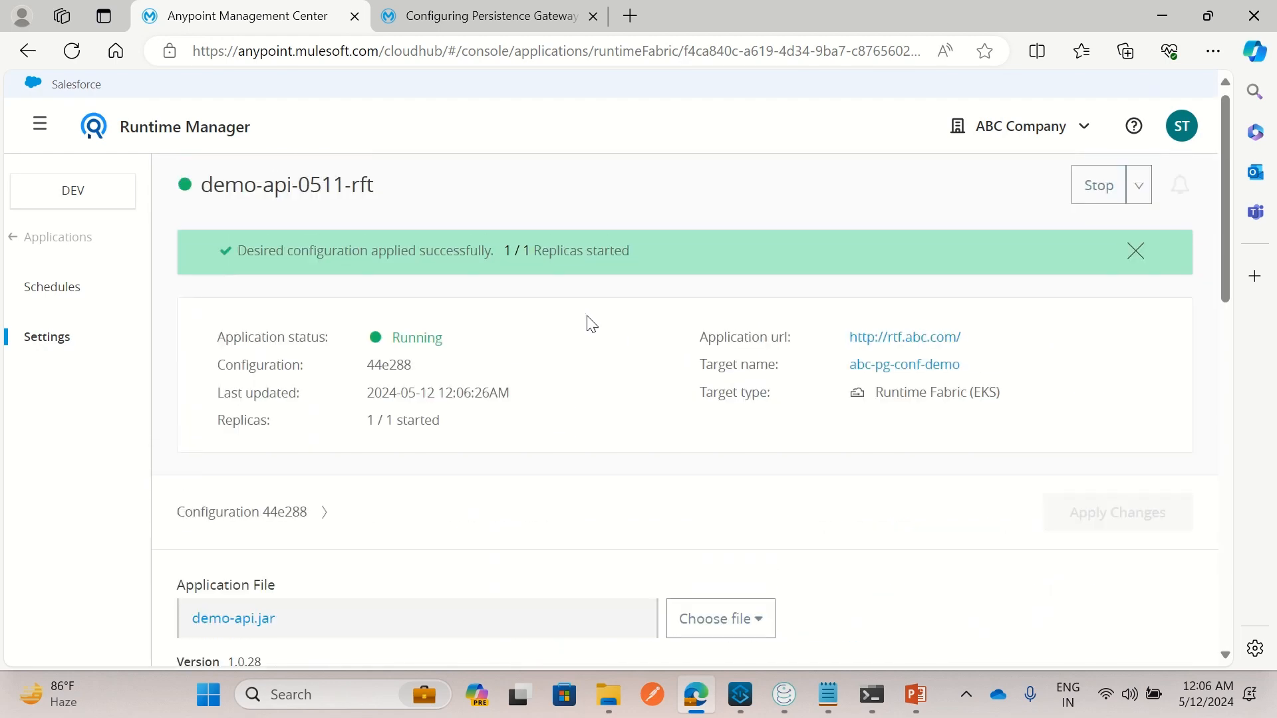
{"action": "left_click", "coordinate": [828, 694]}
{"action": "left_click", "coordinate": [448, 439]}
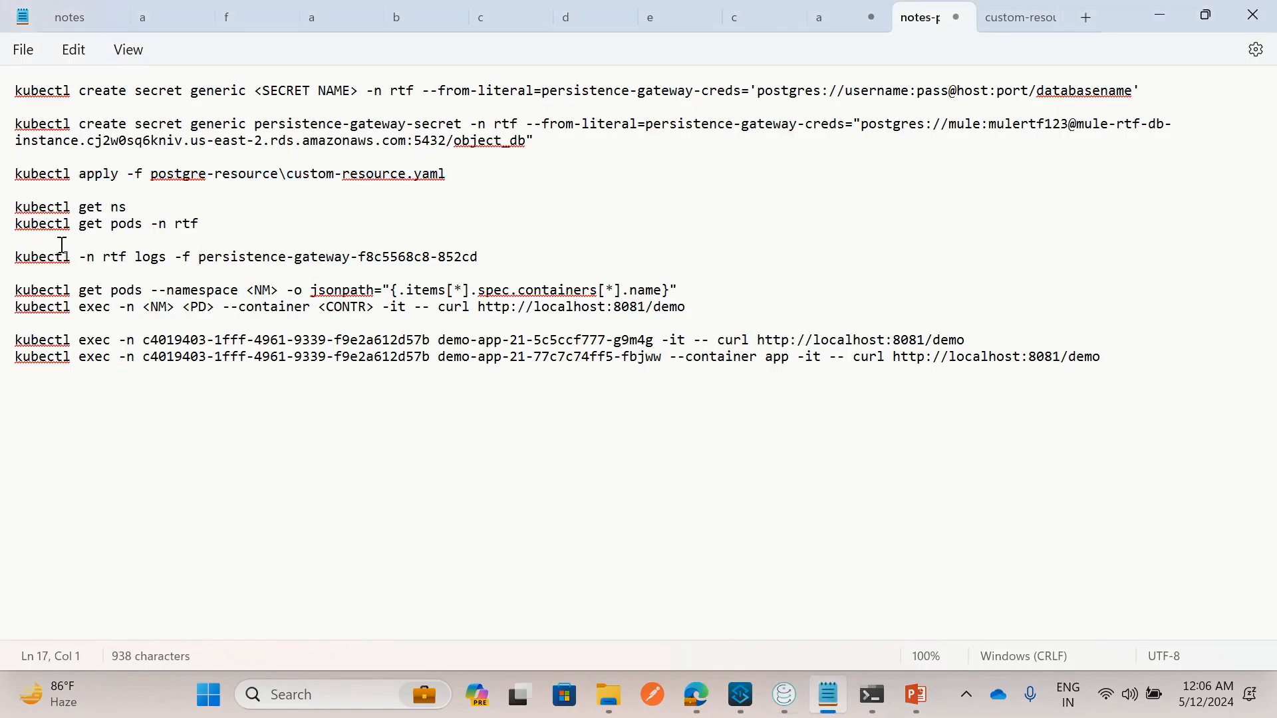
List the namespaces with 'kubectl get ns' and copy the newest namespace name
{"action": "left_click_drag", "start_coordinate": [16, 214], "coordinate": [244, 234]}
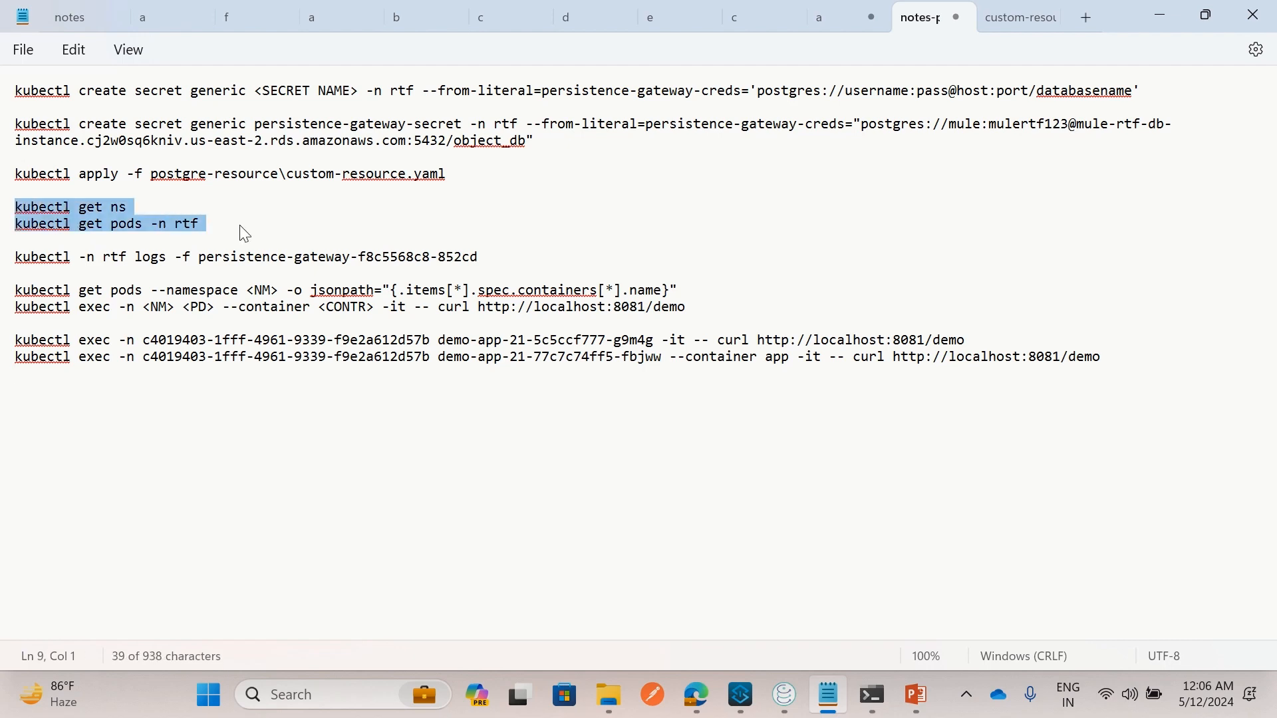
{"action": "key", "text": "alt+Tab"}
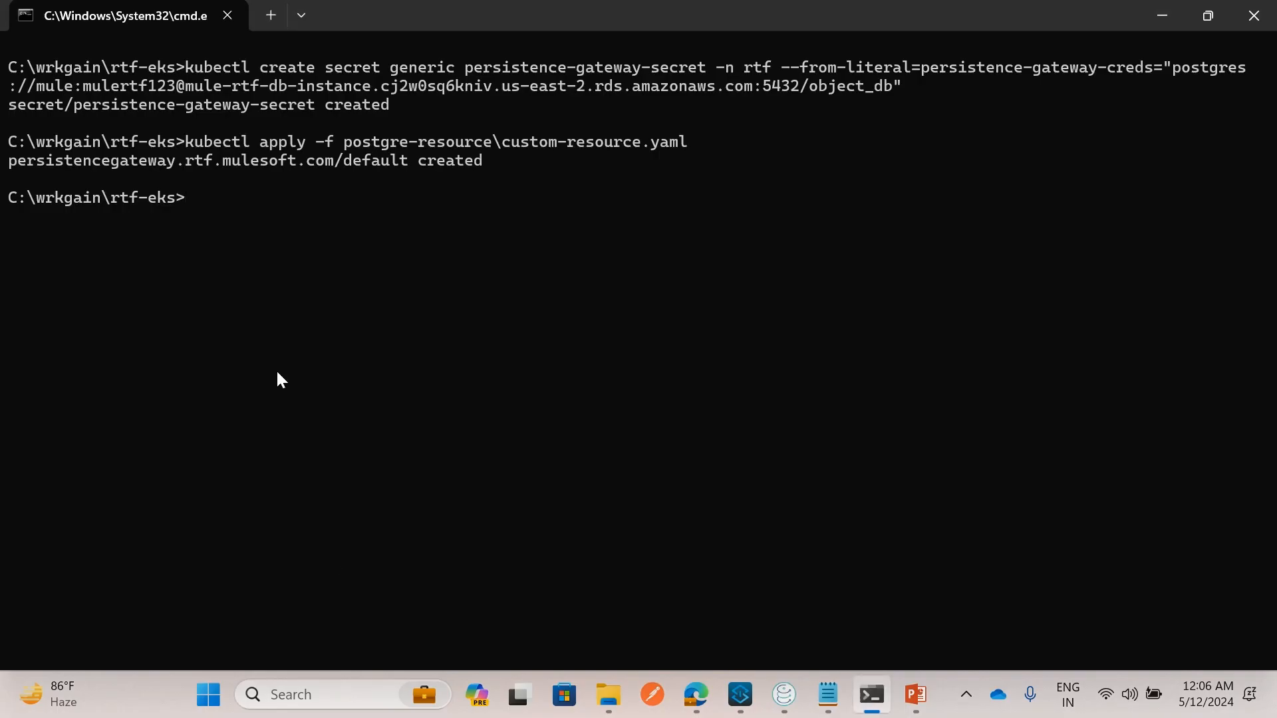
{"action": "type", "text": "kubectl get ns"}
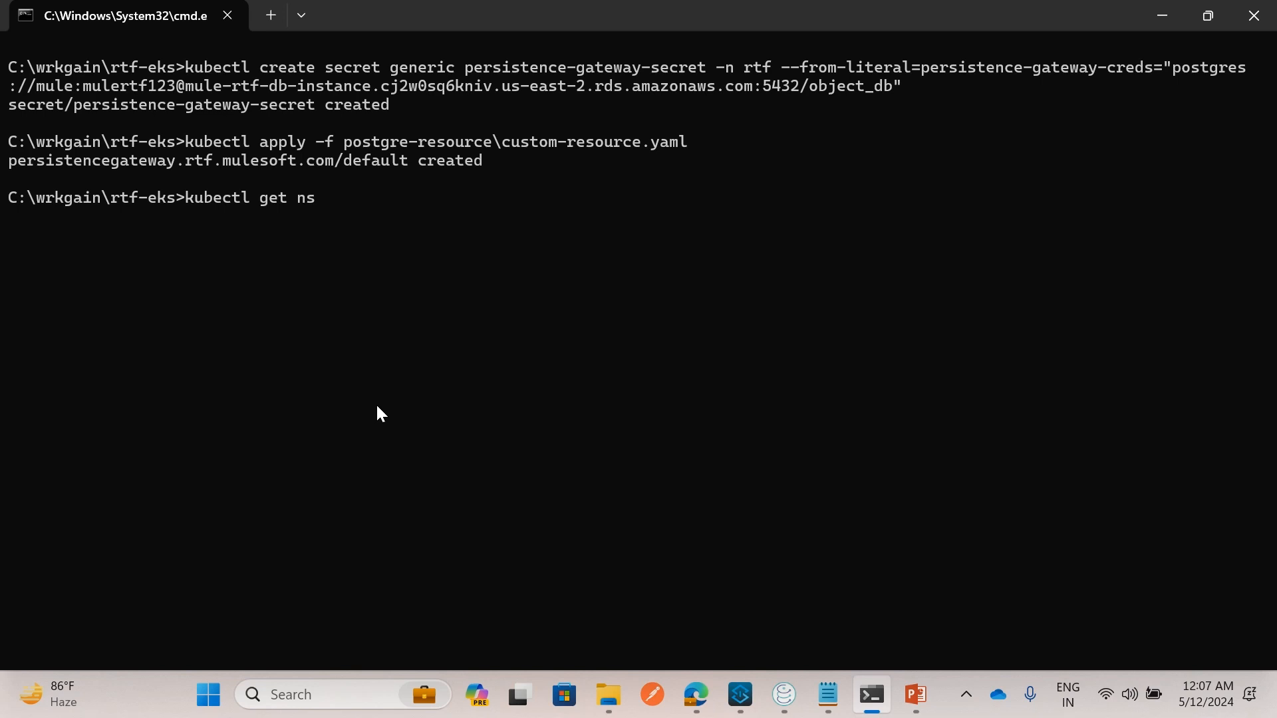
{"action": "key", "text": "Return"}
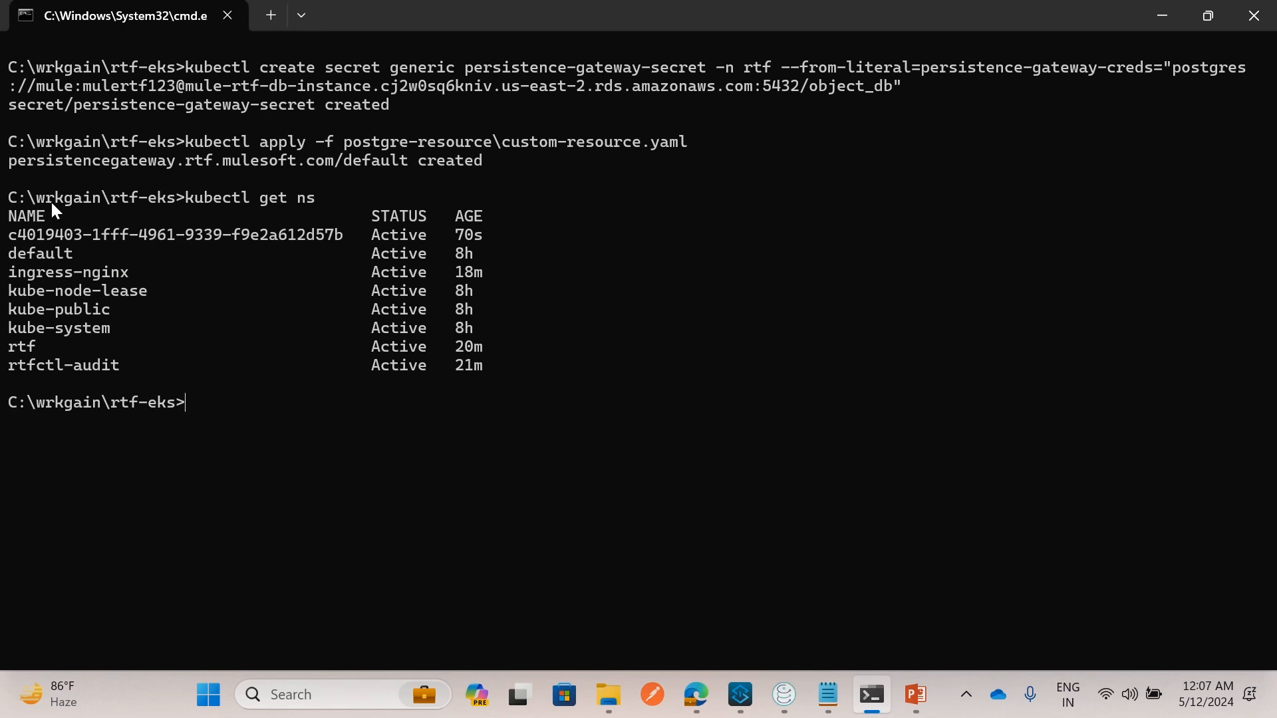
{"action": "left_click_drag", "start_coordinate": [14, 238], "coordinate": [337, 241]}
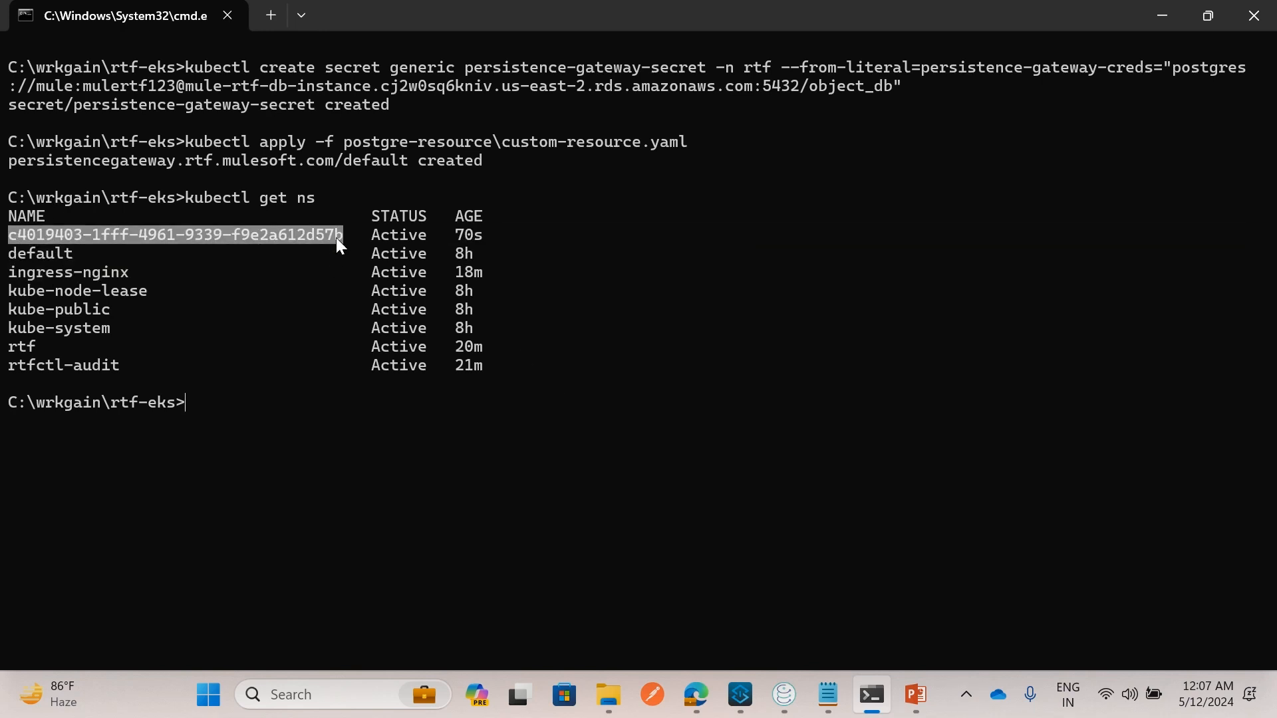
{"action": "right_click", "coordinate": [337, 237]}
Put the copied namespace into the notes' get pods command in place of rtf and run it
{"action": "left_click", "coordinate": [827, 698]}
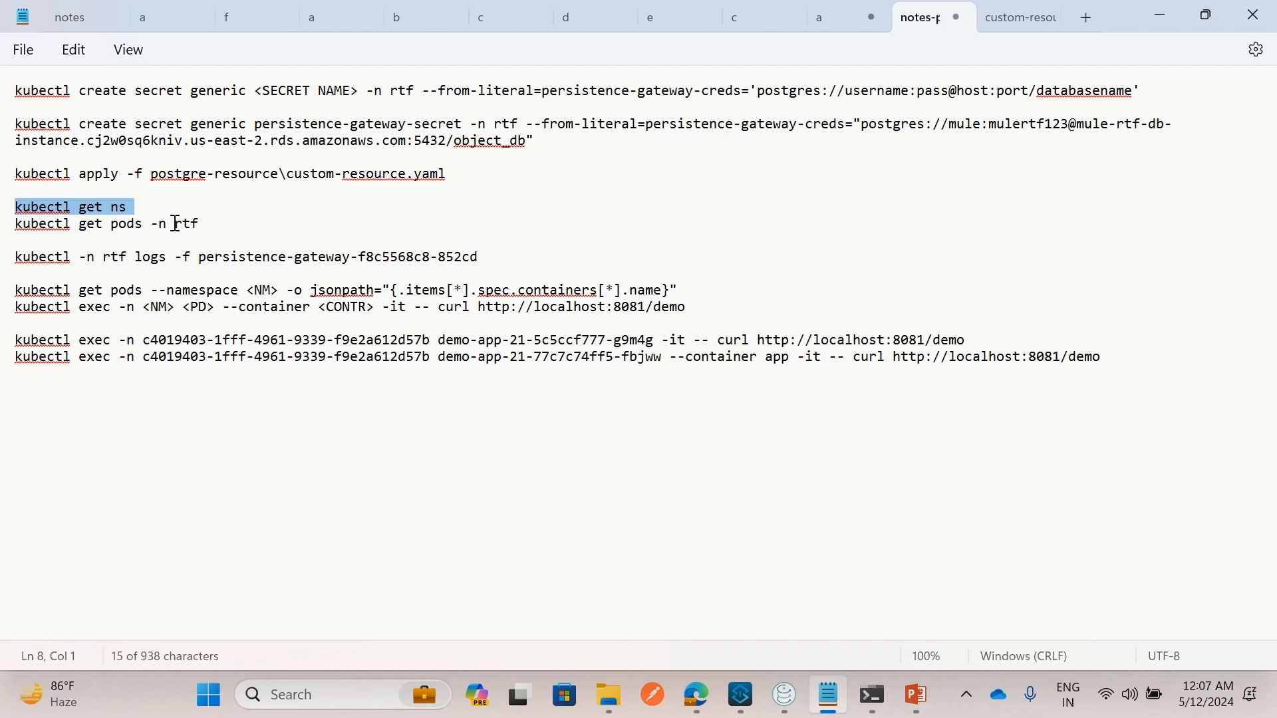
{"action": "left_click_drag", "start_coordinate": [175, 223], "coordinate": [207, 230]}
{"action": "type", "text": "c4019403-1fff-4961-9339-f9e2a612d57b"}
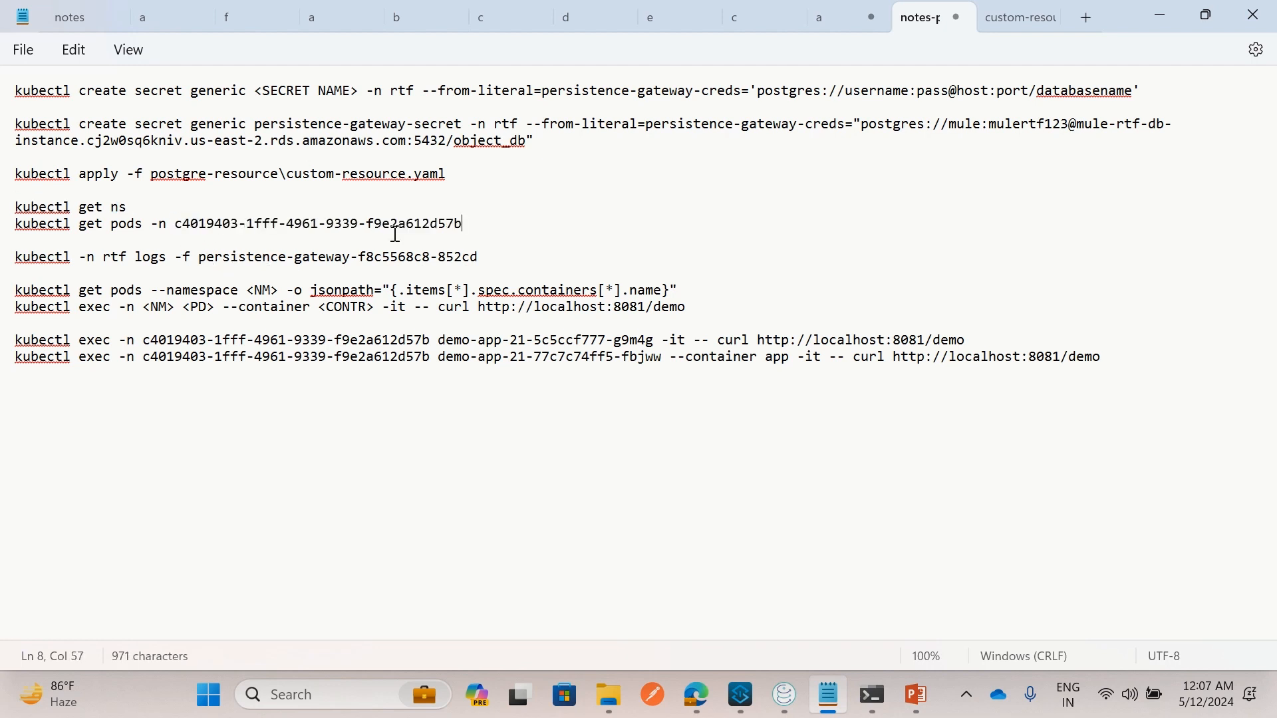
{"action": "left_click_drag", "start_coordinate": [480, 223], "coordinate": [14, 226]}
{"action": "key", "text": "ctrl+c"}
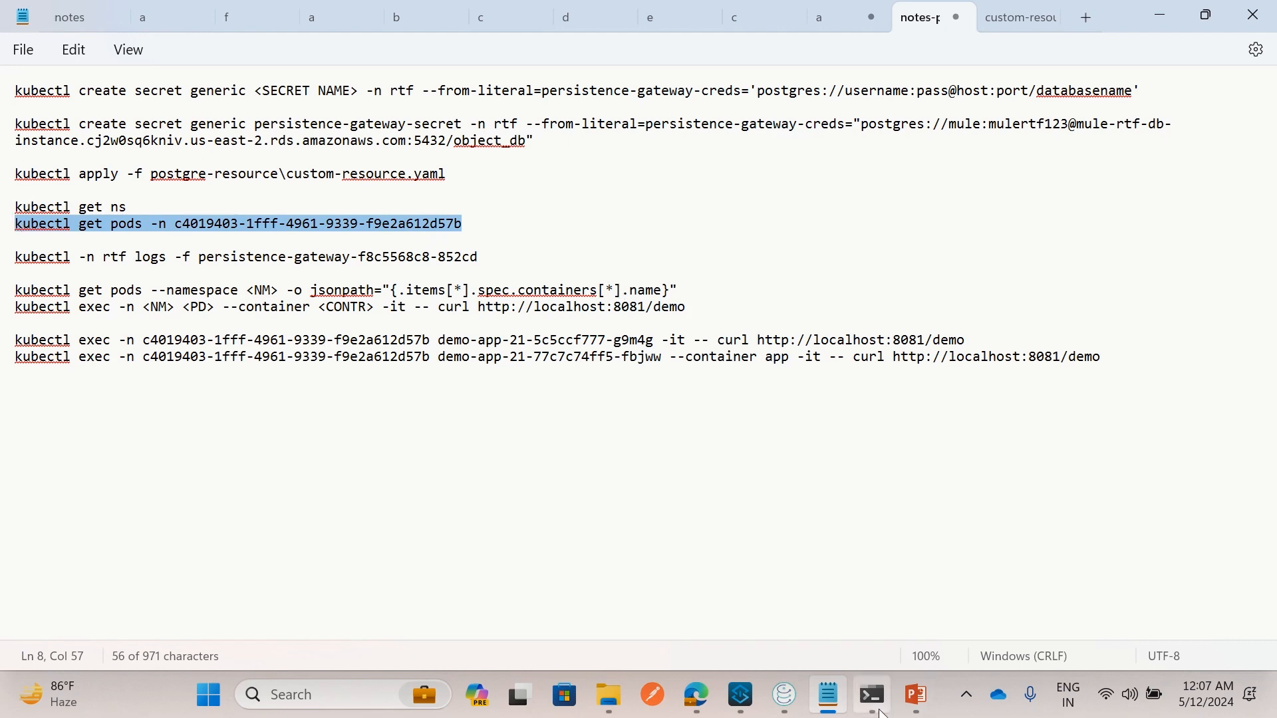
{"action": "left_click", "coordinate": [872, 695]}
{"action": "key", "text": "ctrl+v"}
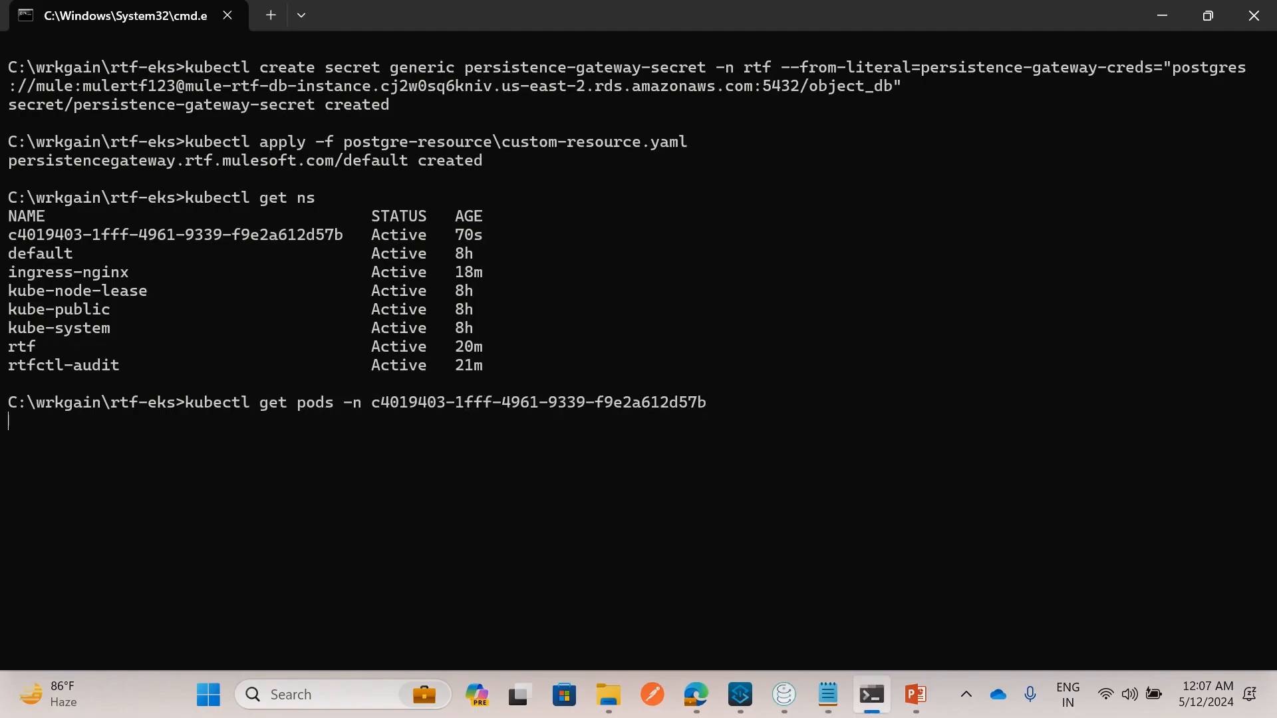
Review the exec command in the notes, then select the namespace name in the output
{"action": "left_click", "coordinate": [826, 693]}
{"action": "left_click", "coordinate": [413, 469]}
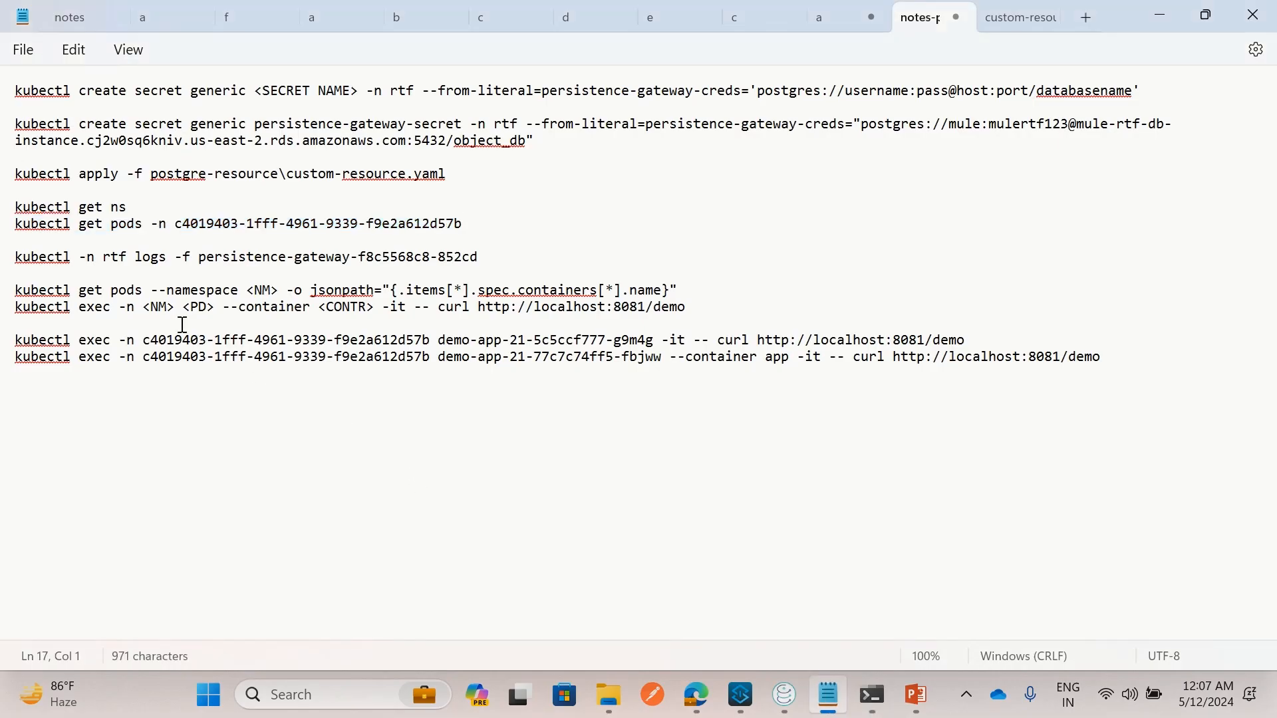
{"action": "left_click", "coordinate": [166, 356]}
{"action": "left_click", "coordinate": [134, 388]}
{"action": "left_click", "coordinate": [888, 695]}
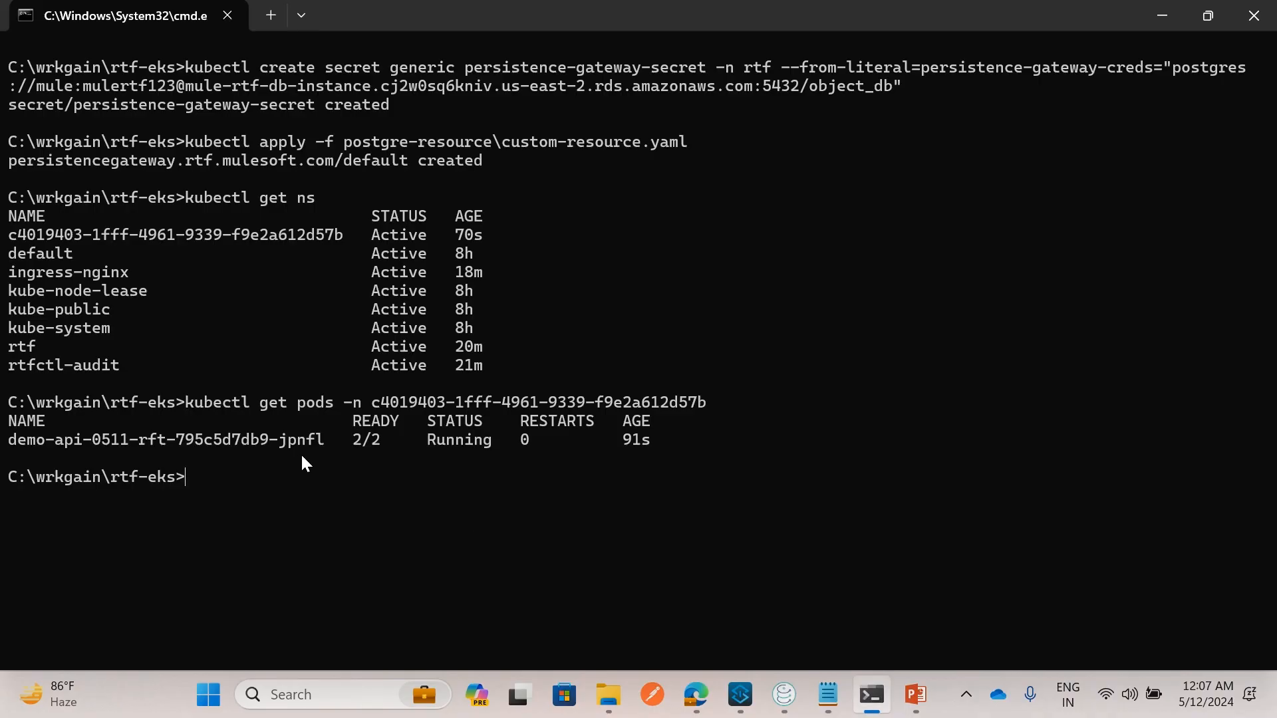
{"action": "left_click_drag", "start_coordinate": [14, 233], "coordinate": [326, 238]}
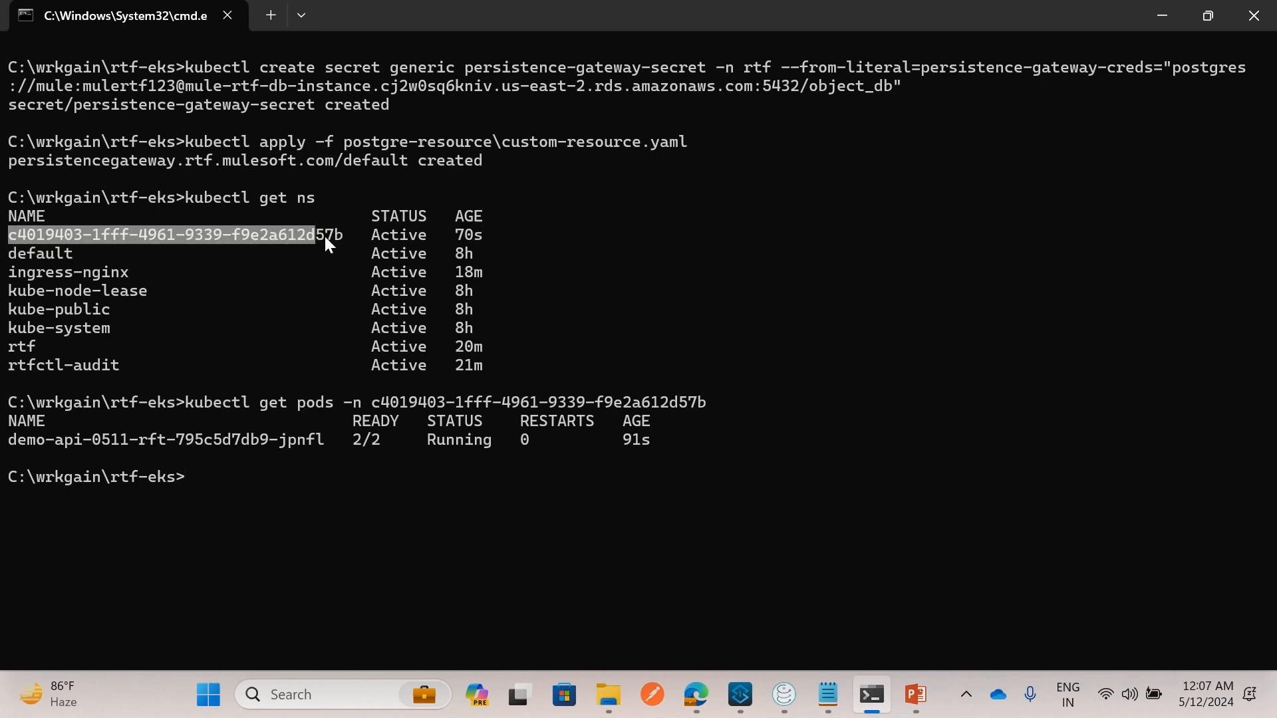
Copy the running pod name demo-api-0511-rft-795c5d7db9-jpnfl from the kubectl get pods output
{"action": "key", "text": "alt+Tab"}
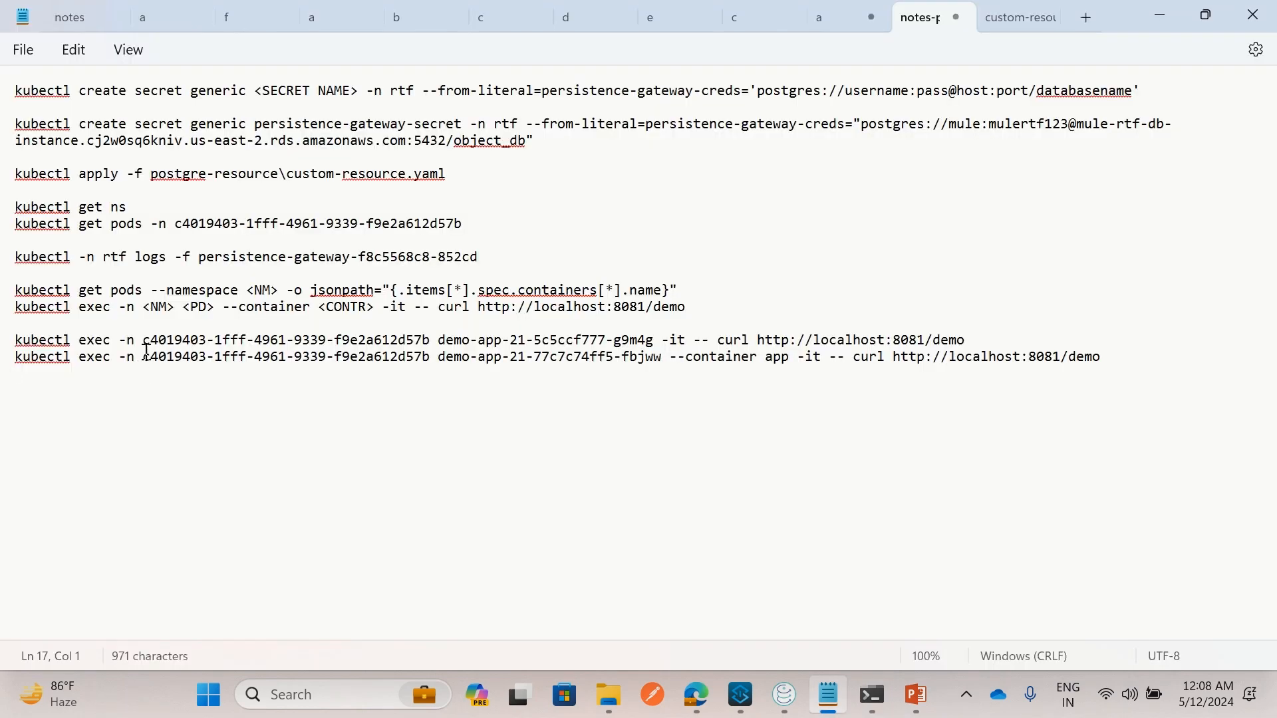
{"action": "left_click_drag", "start_coordinate": [144, 341], "coordinate": [431, 345]}
{"action": "left_click", "coordinate": [424, 349]}
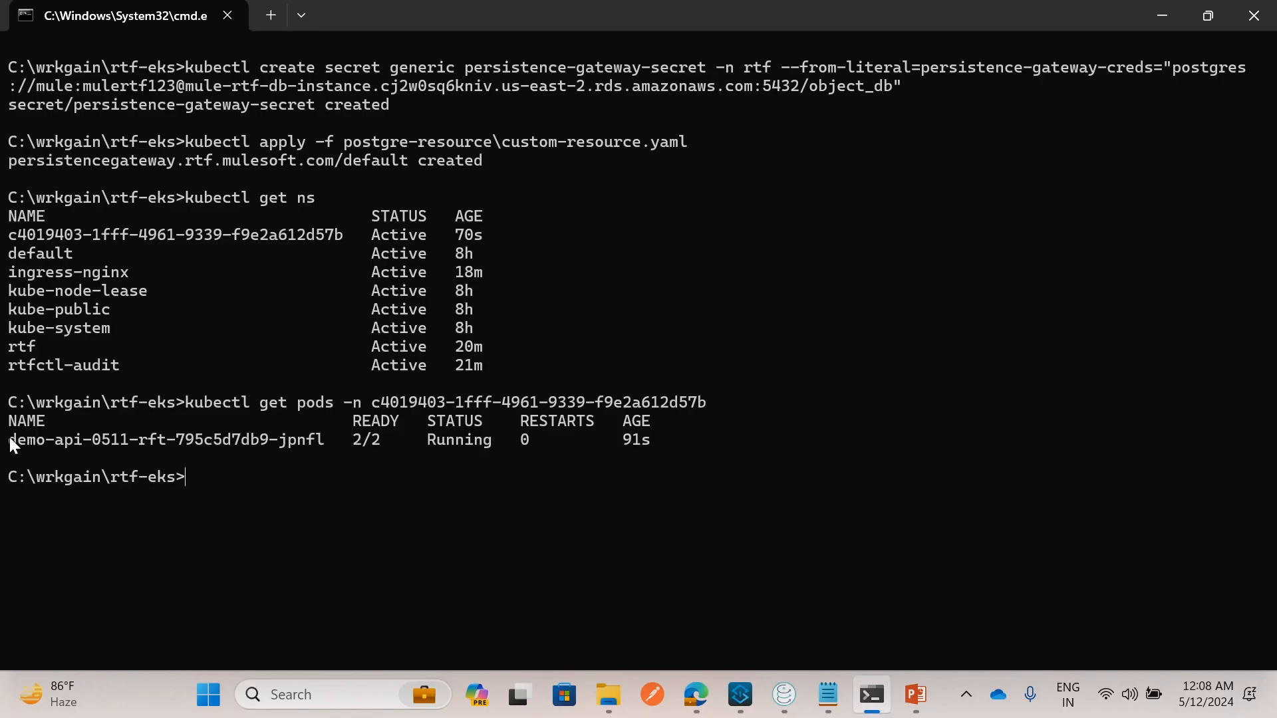
{"action": "left_click_drag", "start_coordinate": [9, 437], "coordinate": [313, 435]}
{"action": "key", "text": "ctrl+c"}
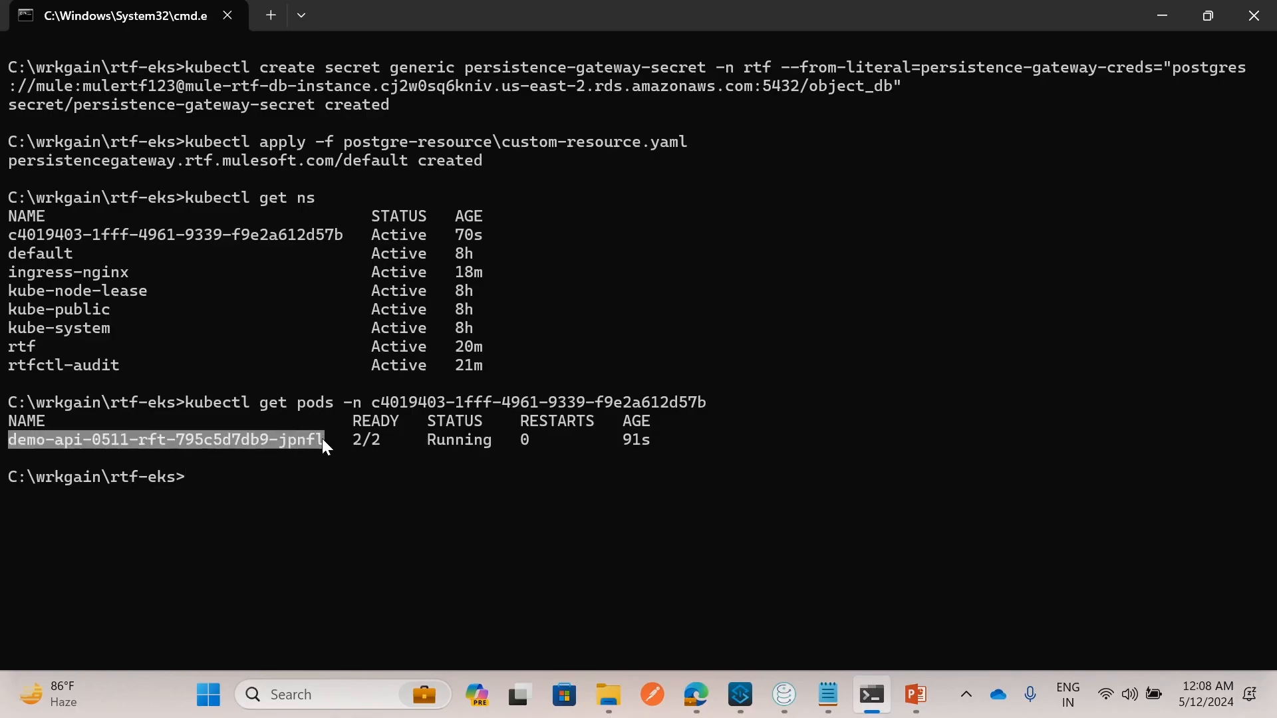
{"action": "right_click", "coordinate": [321, 437]}
Replace the old demo-app pod name in the notes' exec command with the new pod name
{"action": "left_click", "coordinate": [834, 705]}
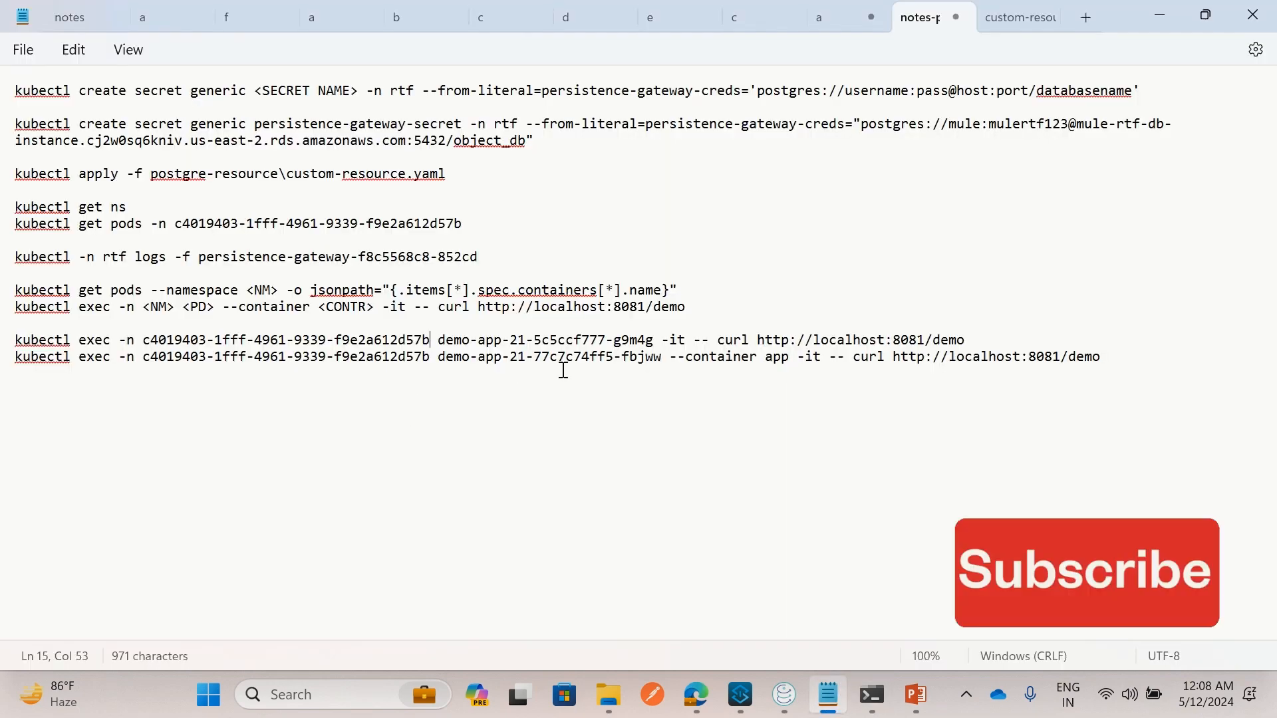
{"action": "left_click", "coordinate": [438, 340]}
{"action": "left_click_drag", "start_coordinate": [440, 340], "coordinate": [654, 340]}
{"action": "key", "text": "ctrl+v"}
{"action": "left_click", "coordinate": [581, 447]}
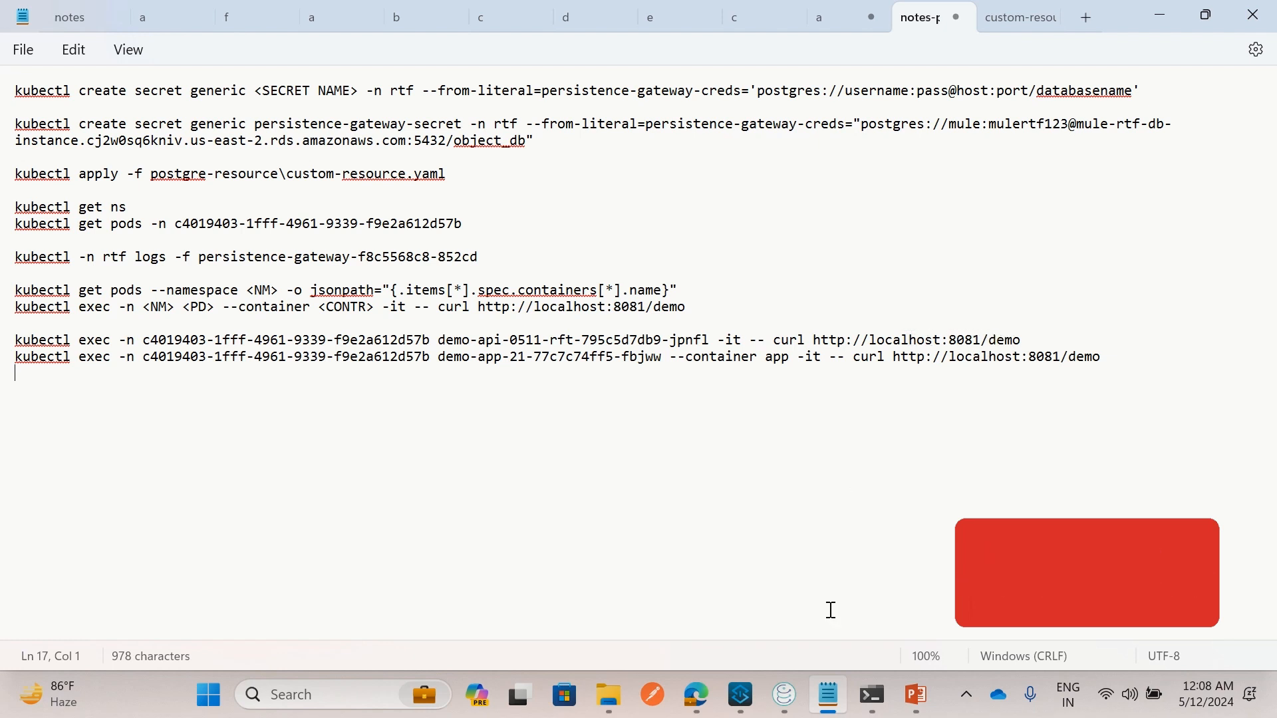
Confirm the Listener path is /demo, then run the updated kubectl exec curl in Command Prompt
{"action": "left_click", "coordinate": [740, 695]}
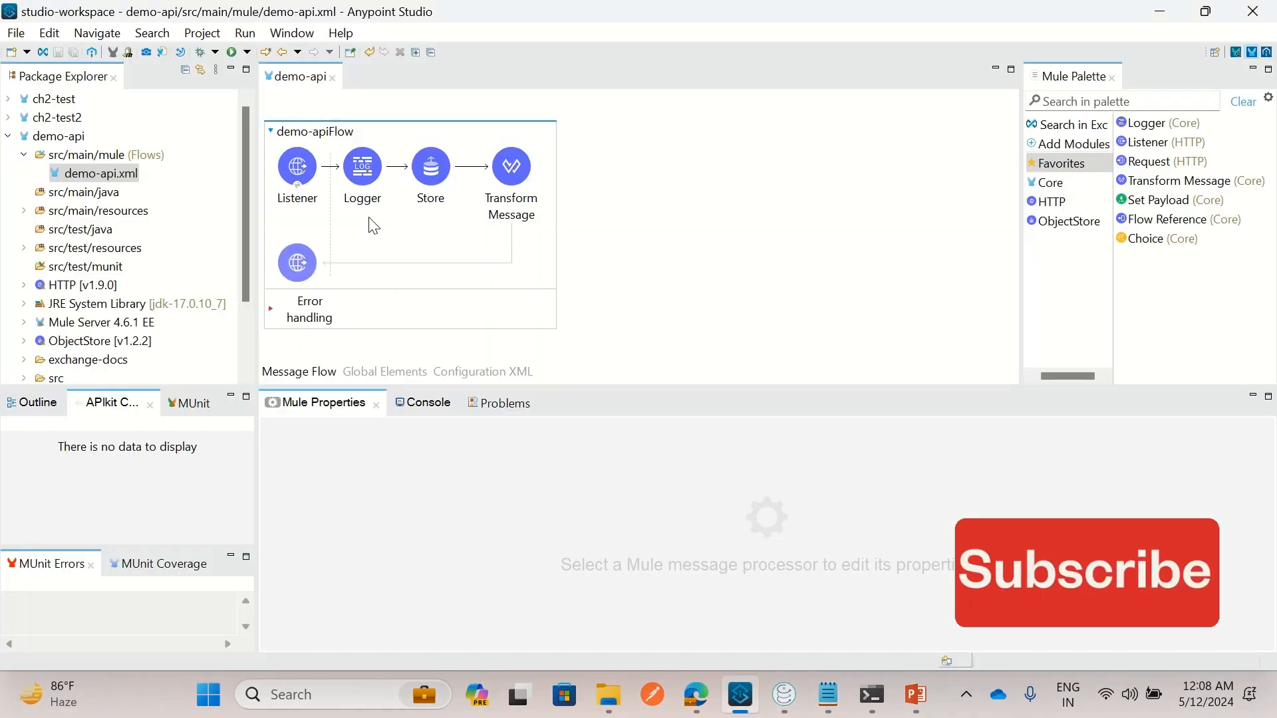
{"action": "left_click", "coordinate": [312, 165]}
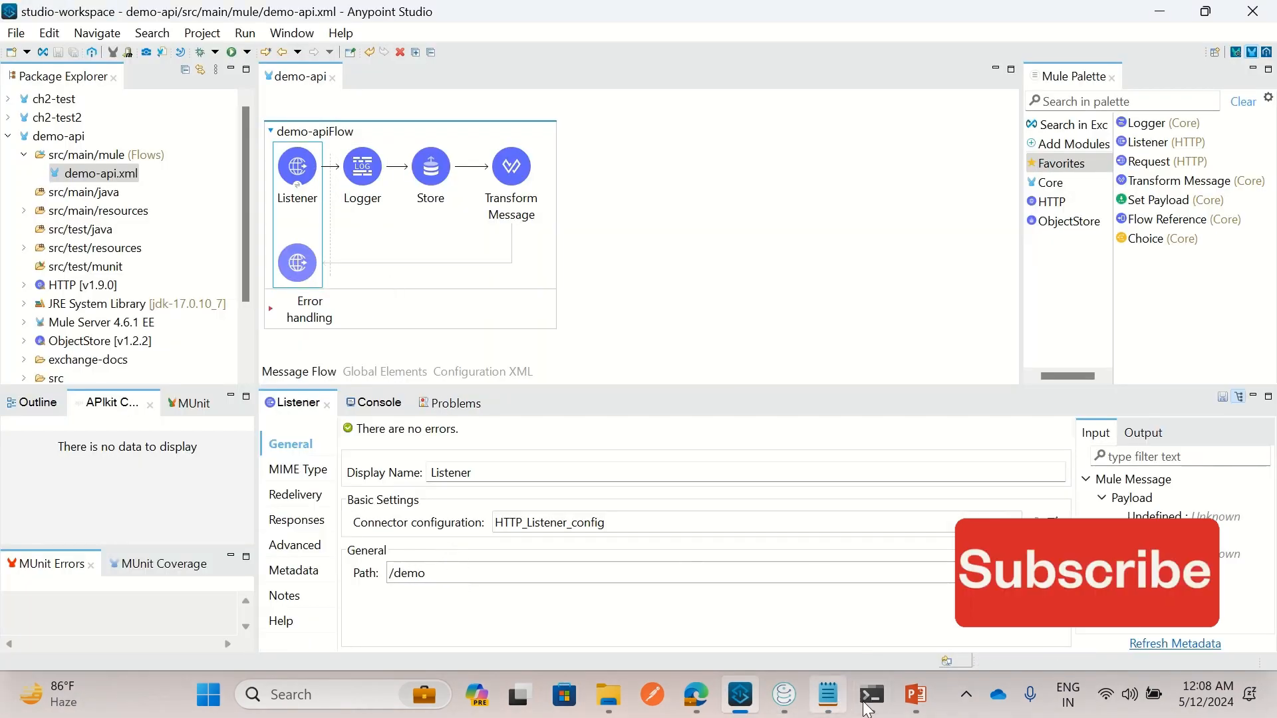
{"action": "left_click", "coordinate": [827, 697]}
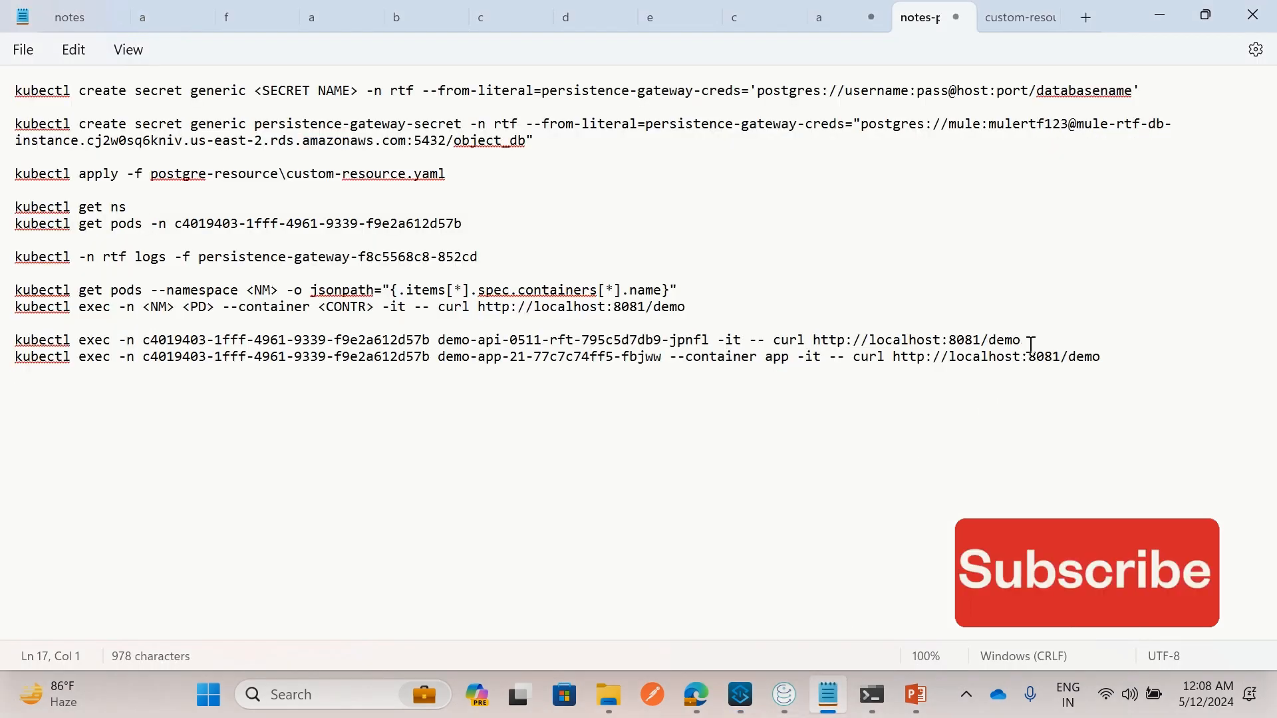
{"action": "left_click_drag", "start_coordinate": [1030, 341], "coordinate": [19, 345]}
{"action": "key", "text": "ctrl+c"}
{"action": "key", "text": "alt+Tab"}
{"action": "key", "text": "ctrl+v"}
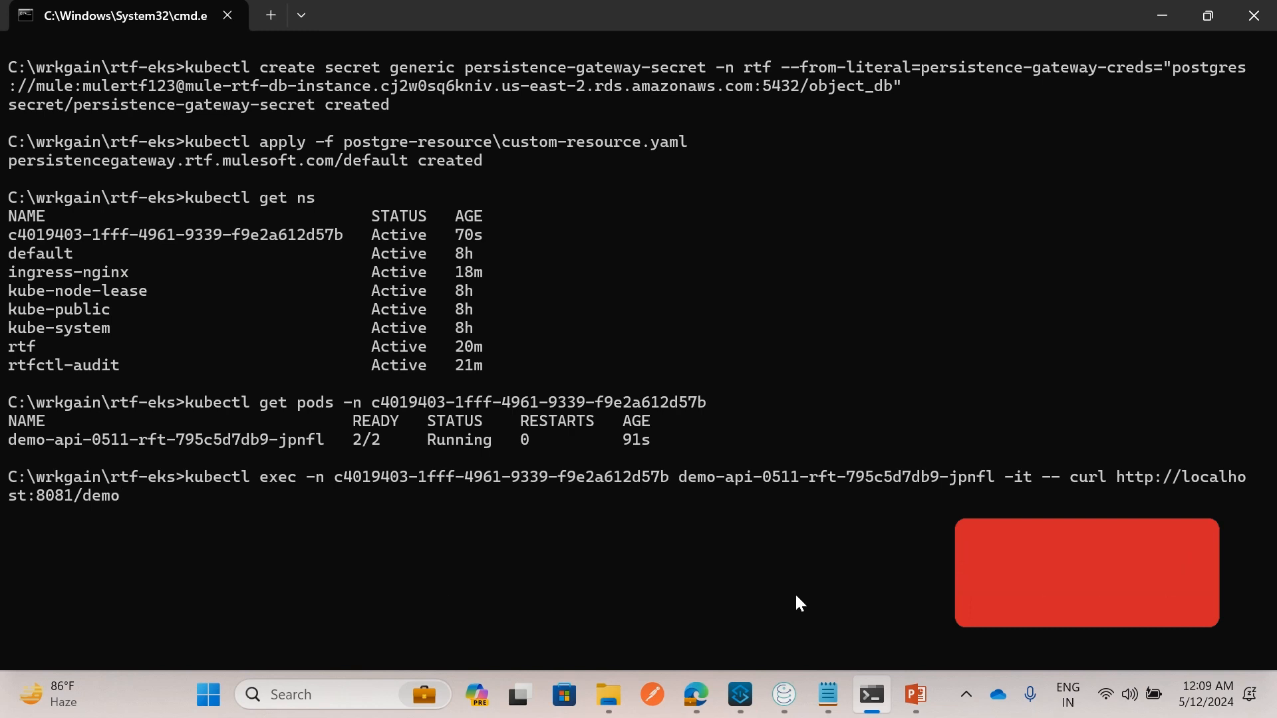
{"action": "left_click", "coordinate": [791, 703]}
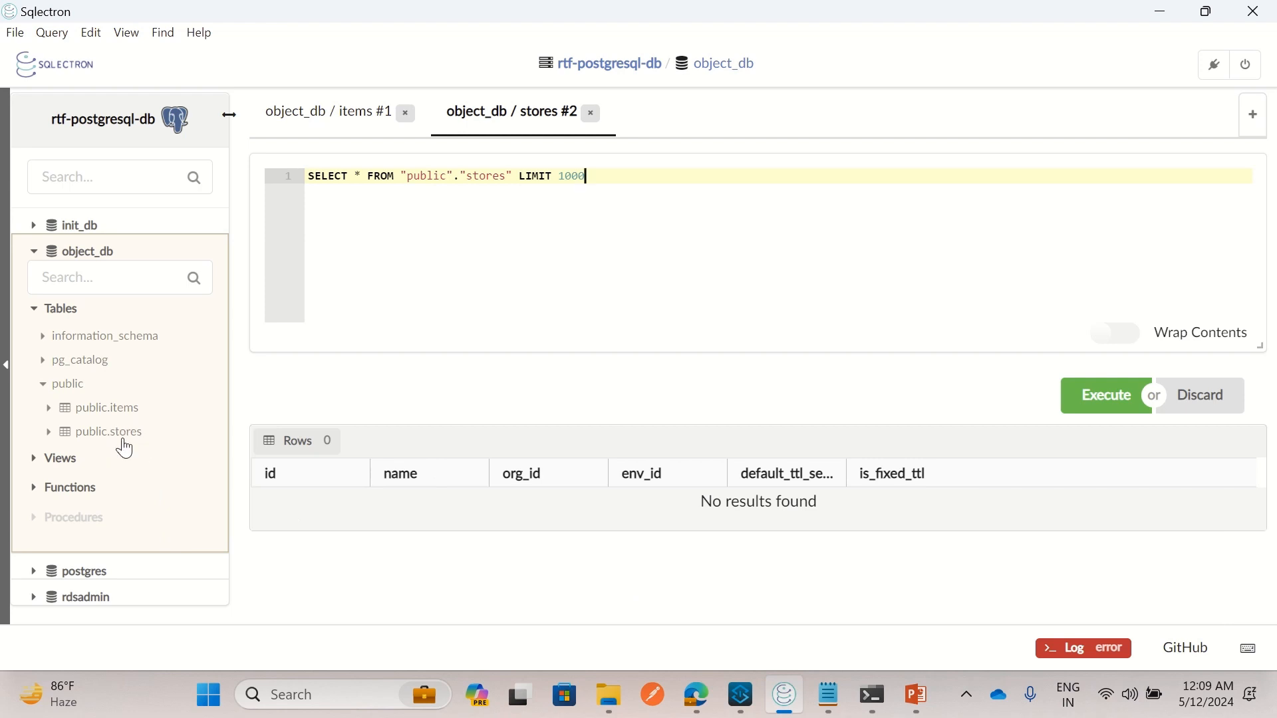
Verify the curl returned the success payload, then rerun the public.stores query to show defaultPersistentObjectStore
{"action": "left_click", "coordinate": [871, 694]}
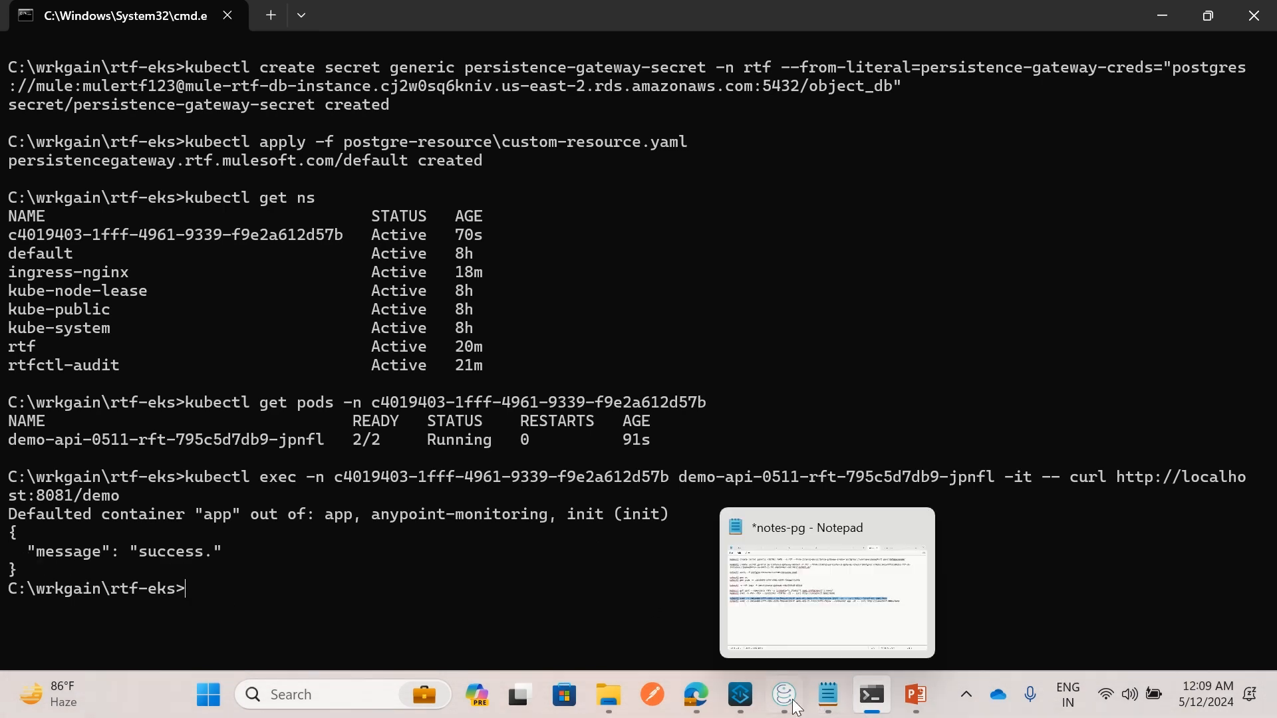
{"action": "left_click", "coordinate": [740, 694]}
{"action": "left_click", "coordinate": [523, 219]}
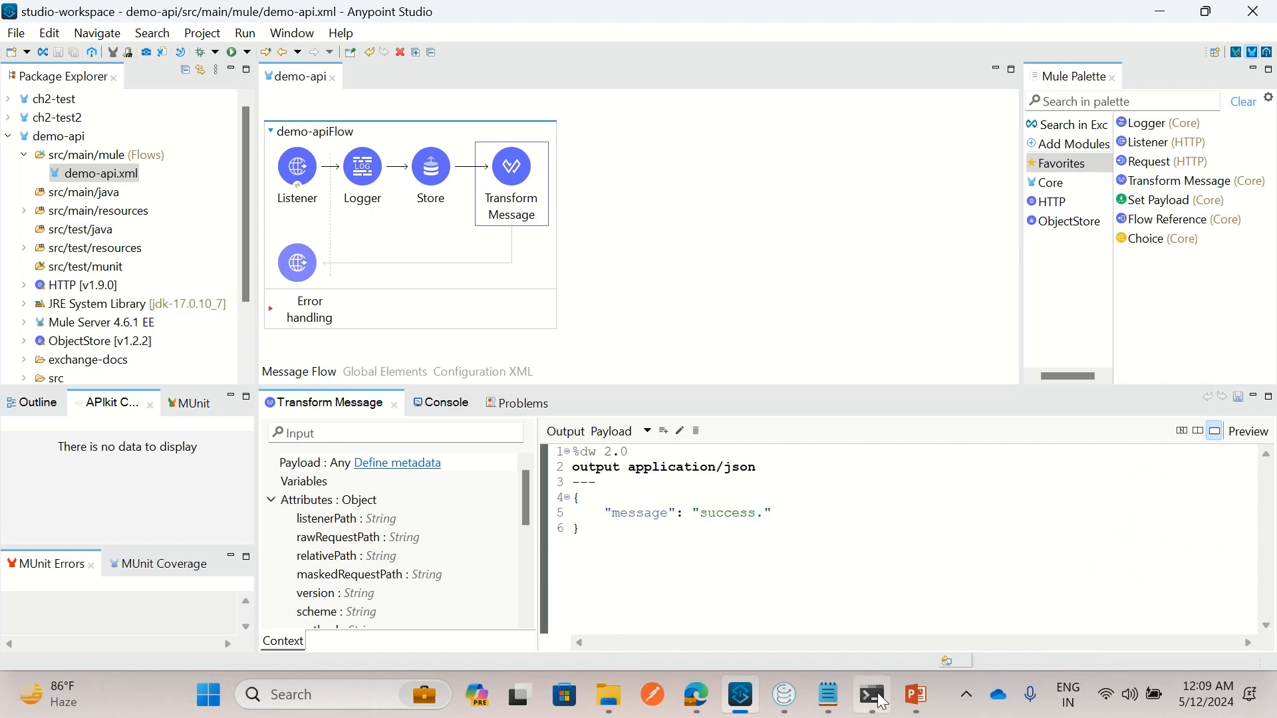
{"action": "left_click", "coordinate": [791, 707]}
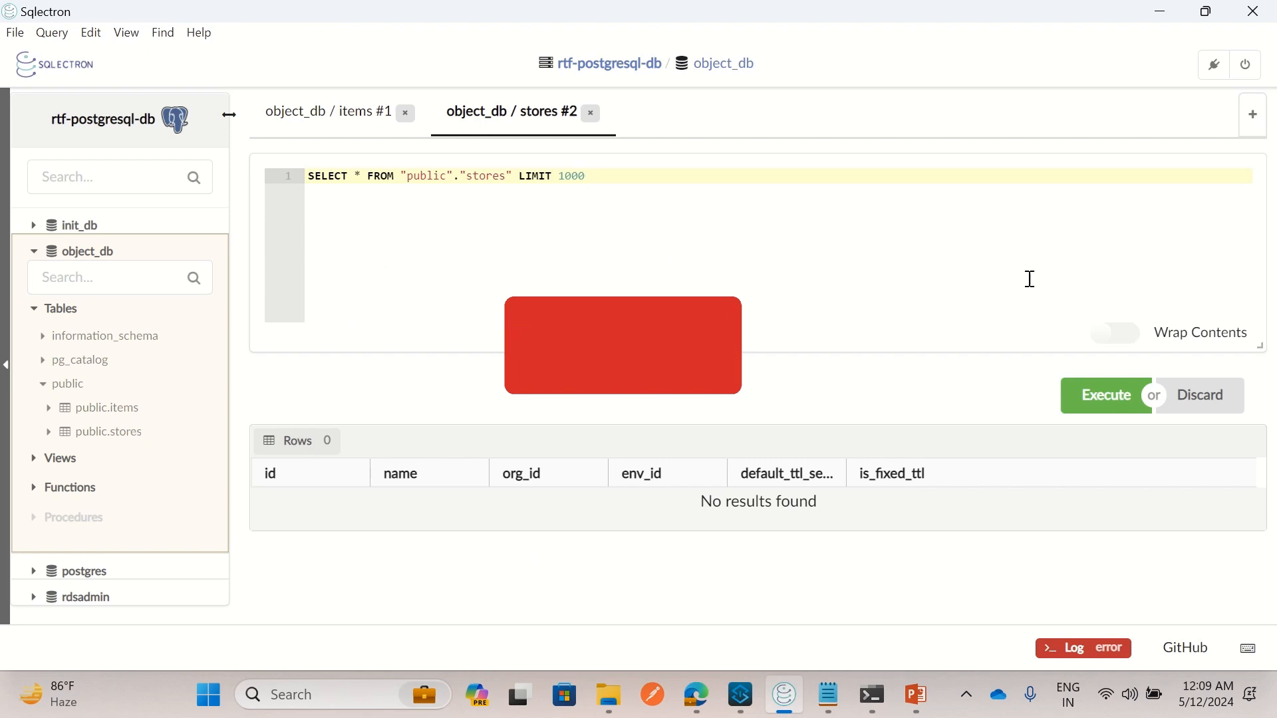
{"action": "left_click", "coordinate": [1094, 398]}
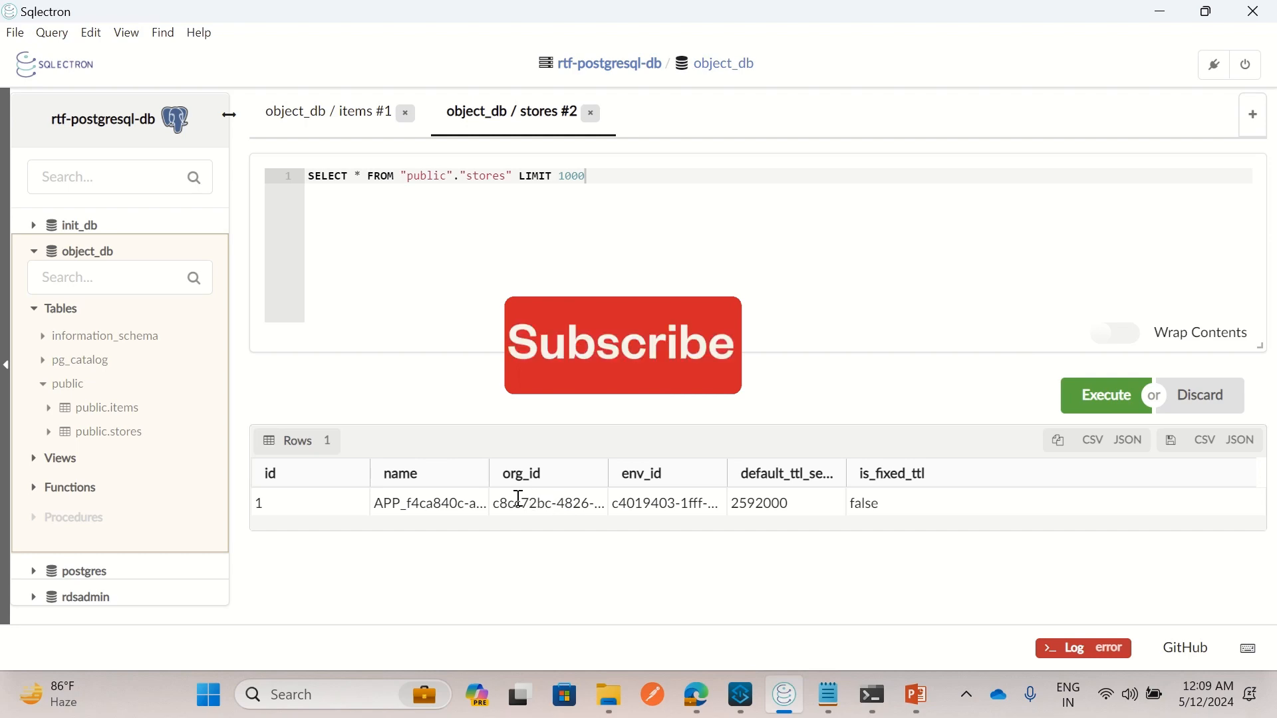
{"action": "left_click", "coordinate": [829, 695]}
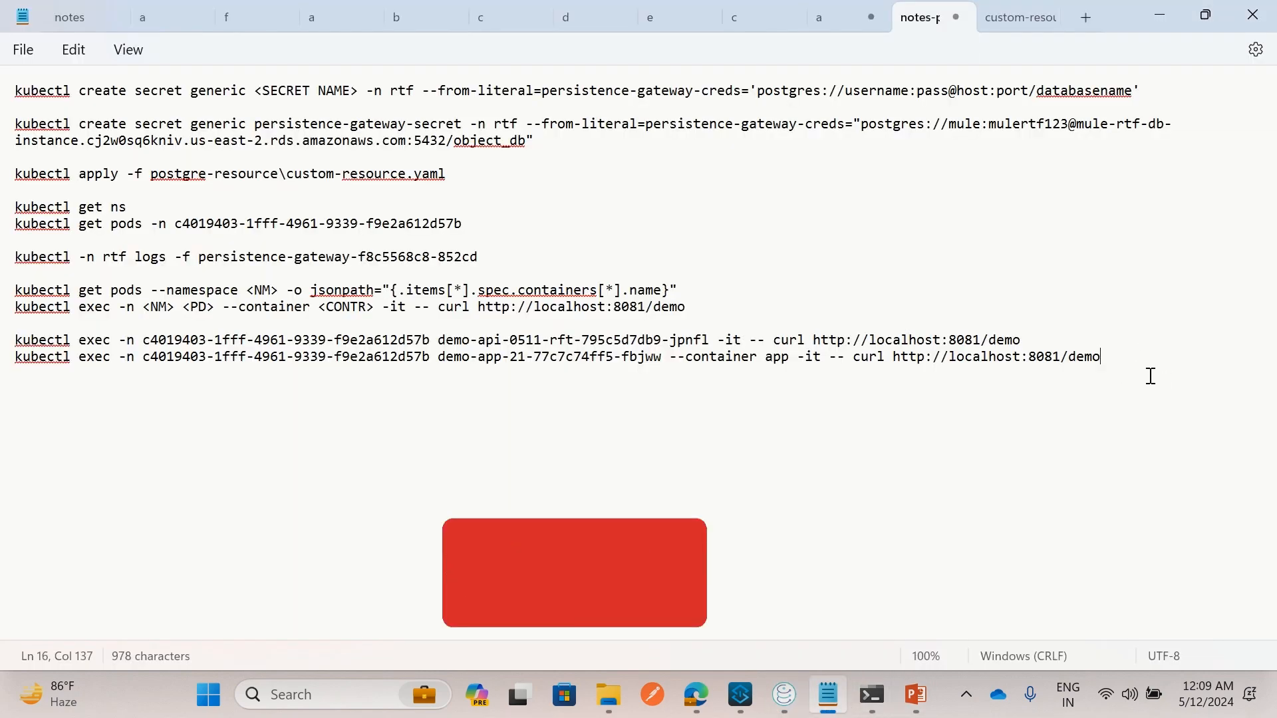
Paste the stores row as JSON into the notes, highlighting defaultPersistentObjectStore and the 2592000 TTL
{"action": "key", "text": "Return"}
{"action": "key", "text": "ctrl+v"}
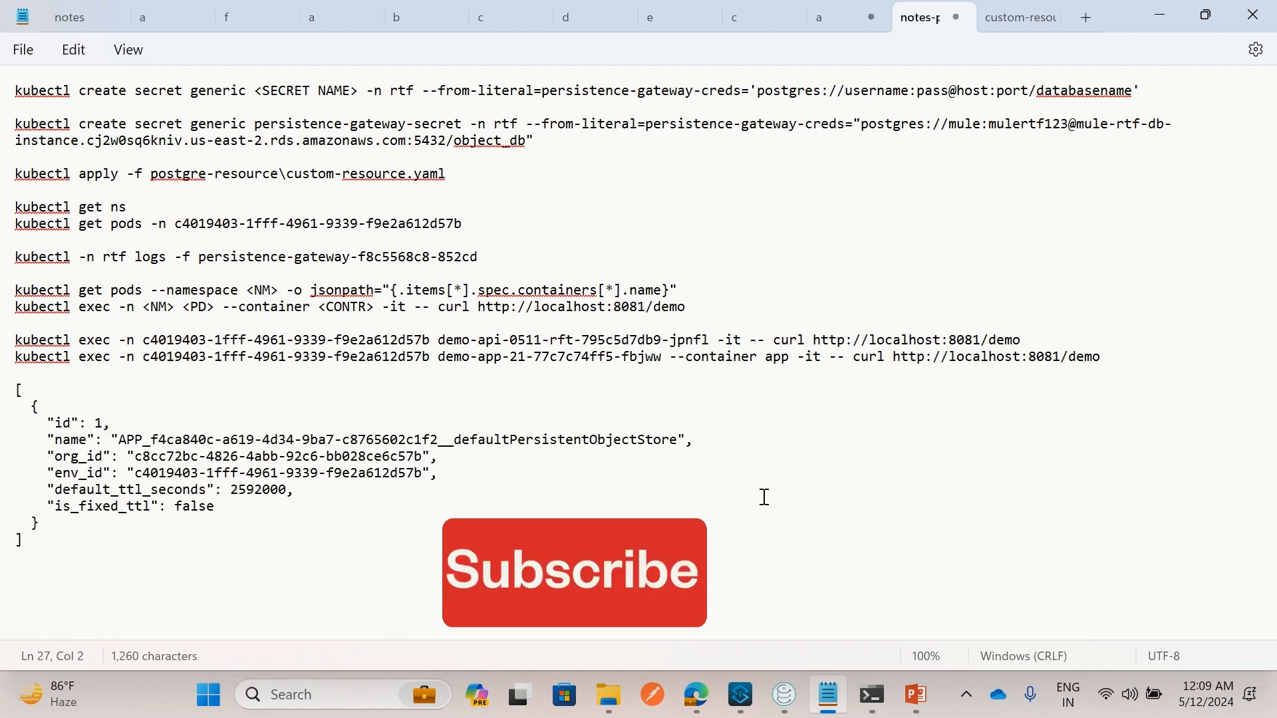
{"action": "left_click_drag", "start_coordinate": [127, 440], "coordinate": [673, 442]}
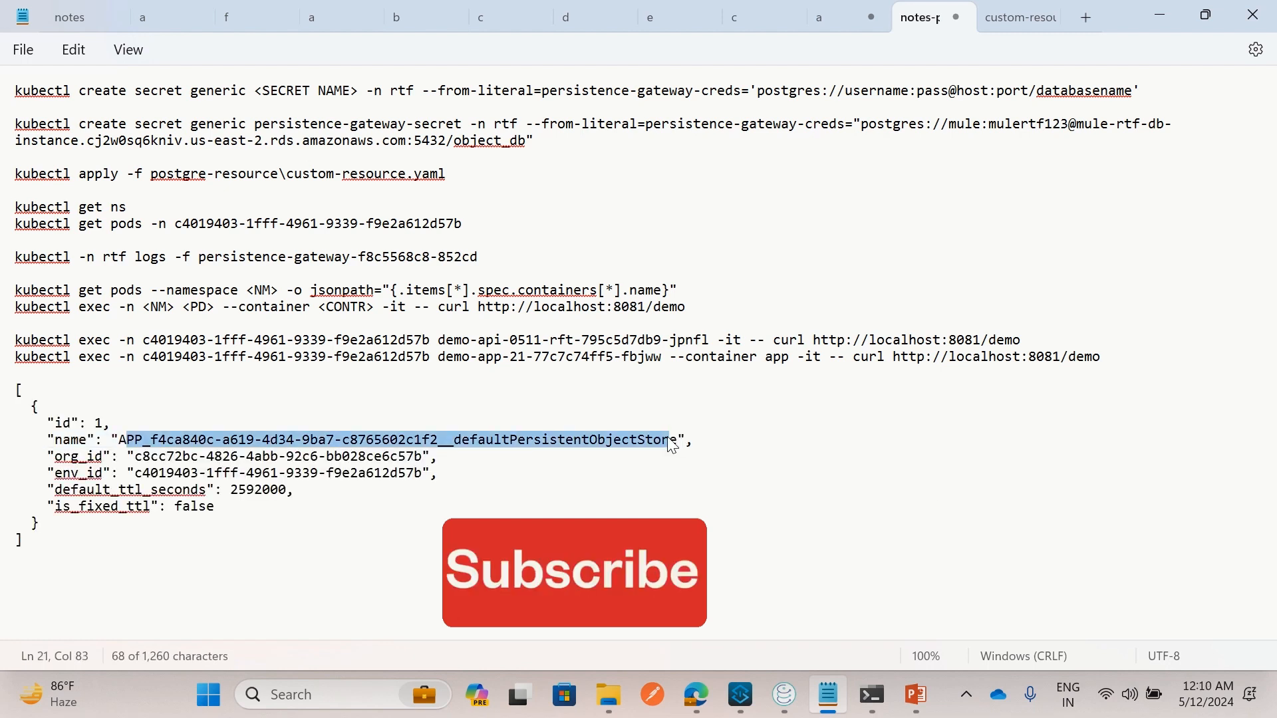
{"action": "left_click", "coordinate": [150, 457]}
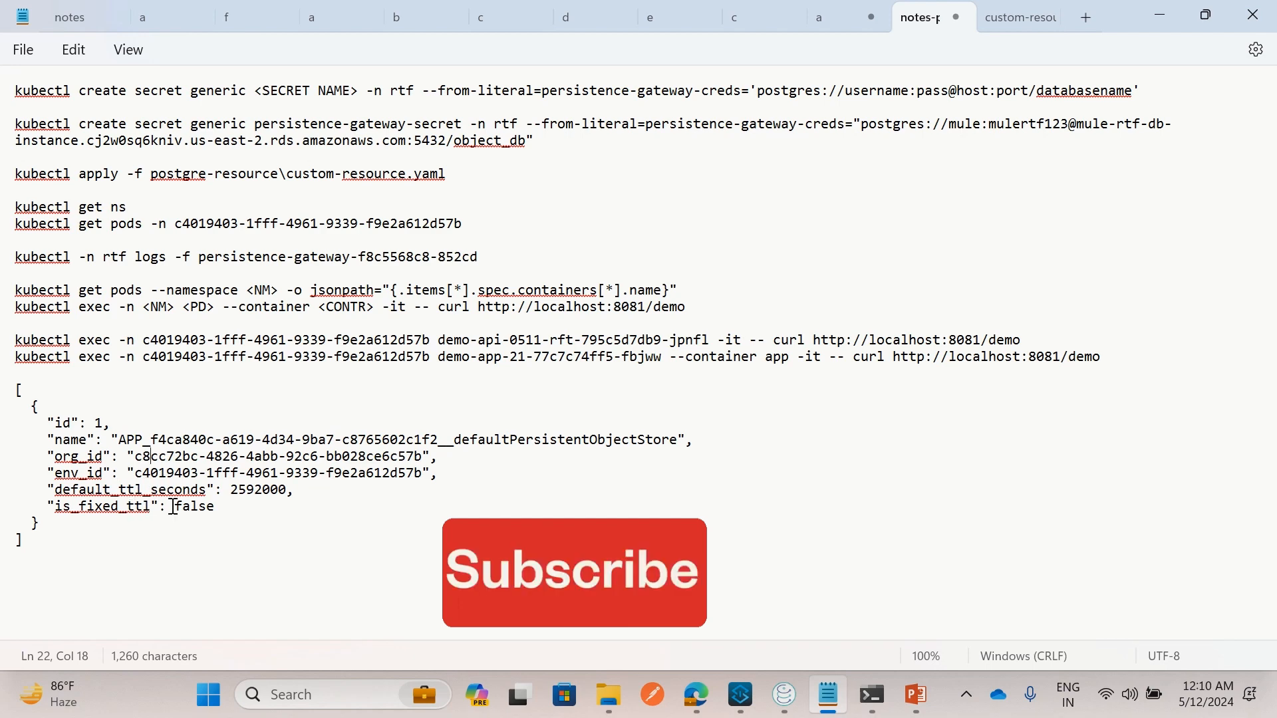
{"action": "double_click", "coordinate": [246, 492]}
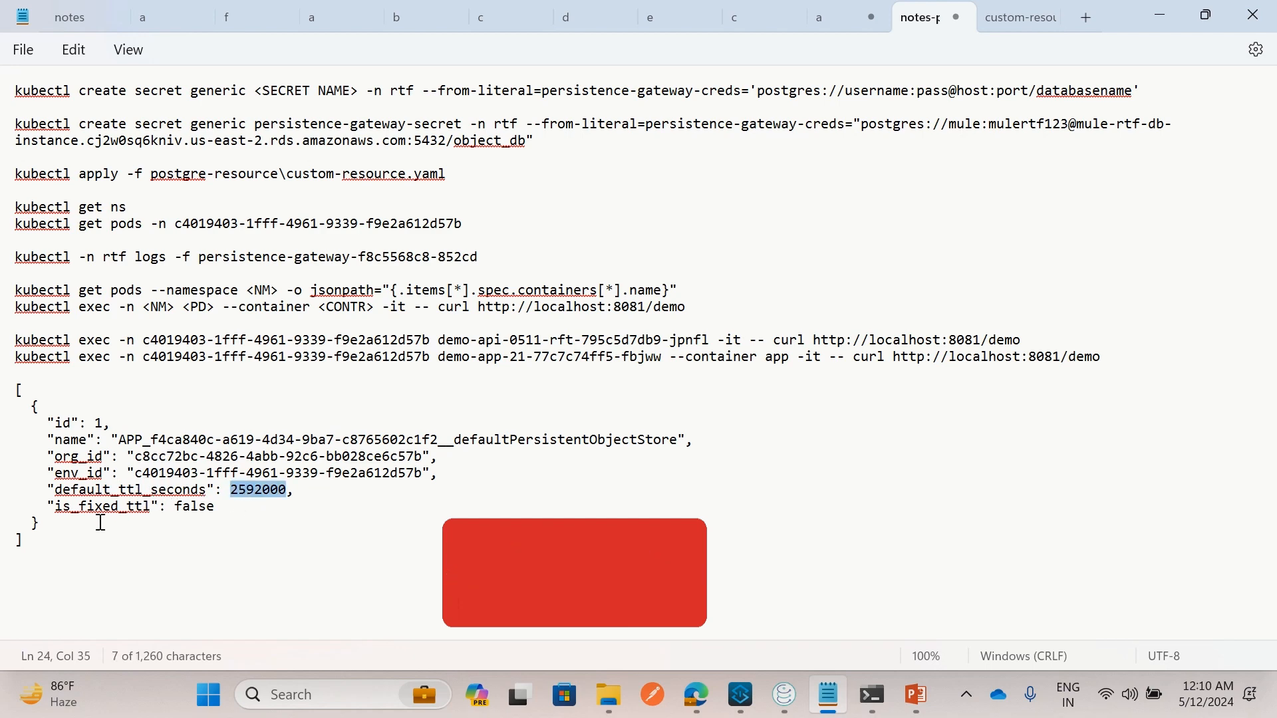
{"action": "key", "text": "alt+Tab"}
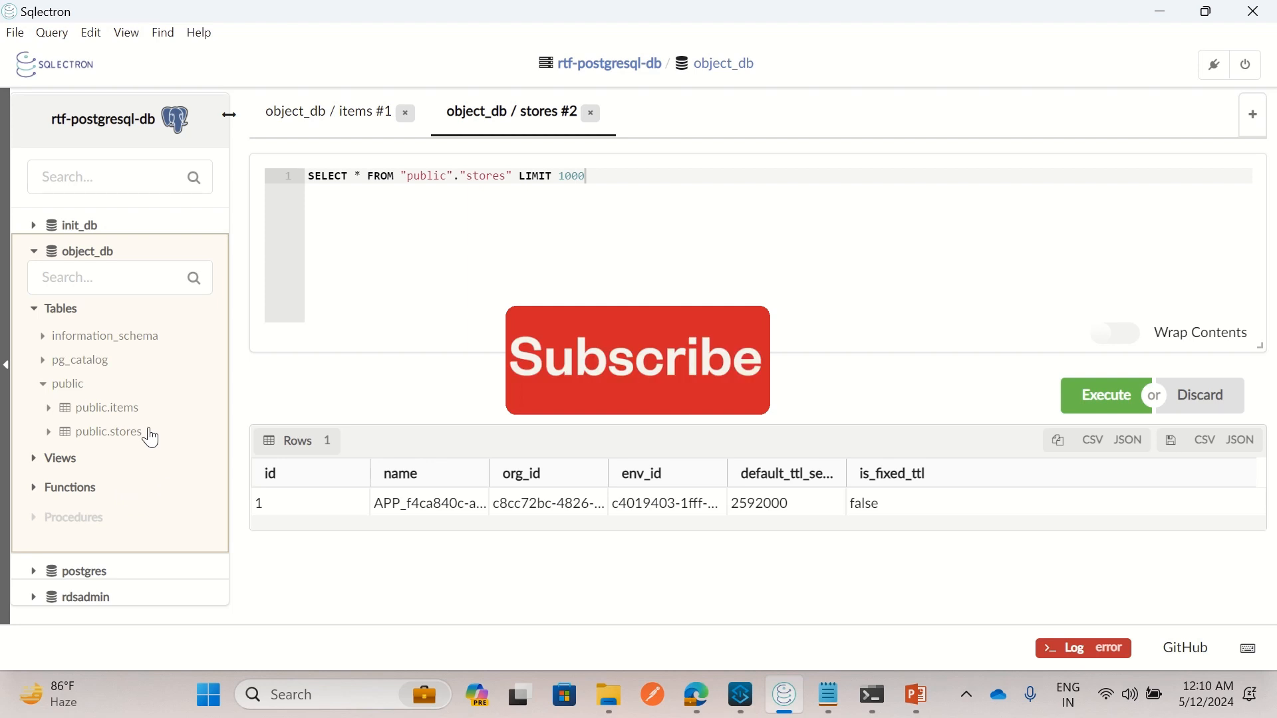
Query public.items to show the key1 row with a BINARY value, then select the pasted JSON
{"action": "left_click", "coordinate": [133, 415]}
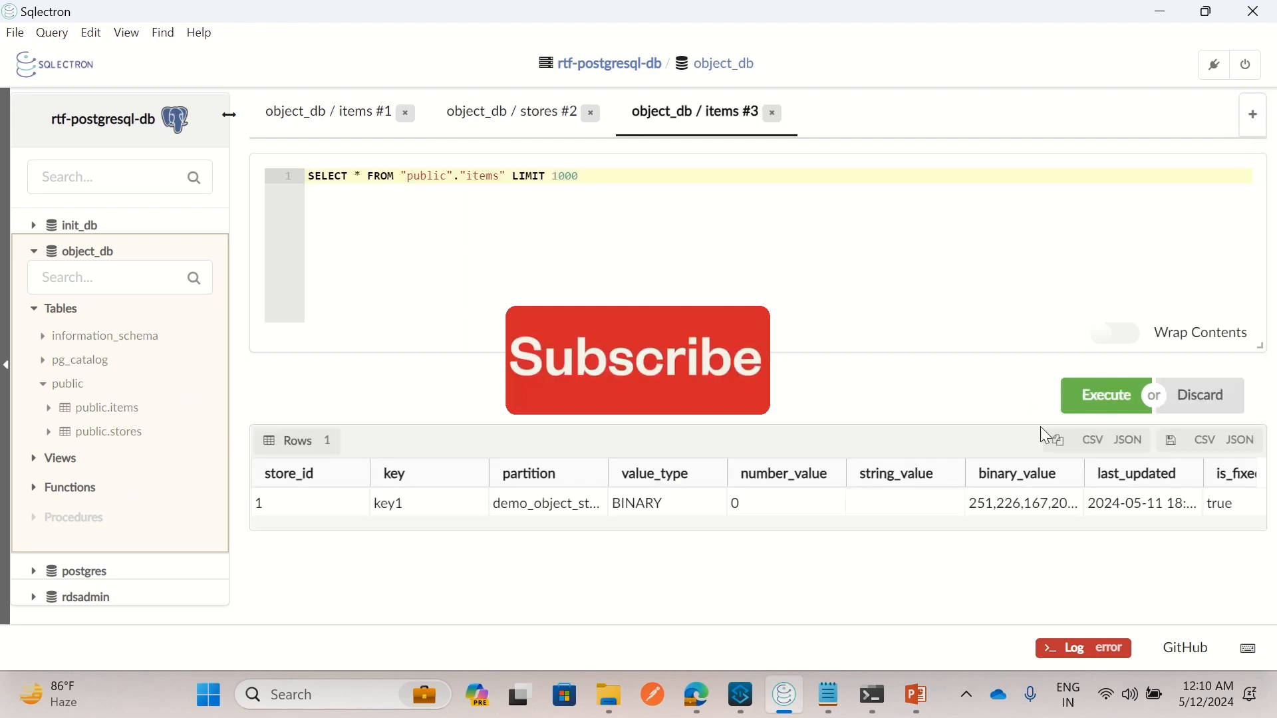
{"action": "left_click", "coordinate": [1083, 416]}
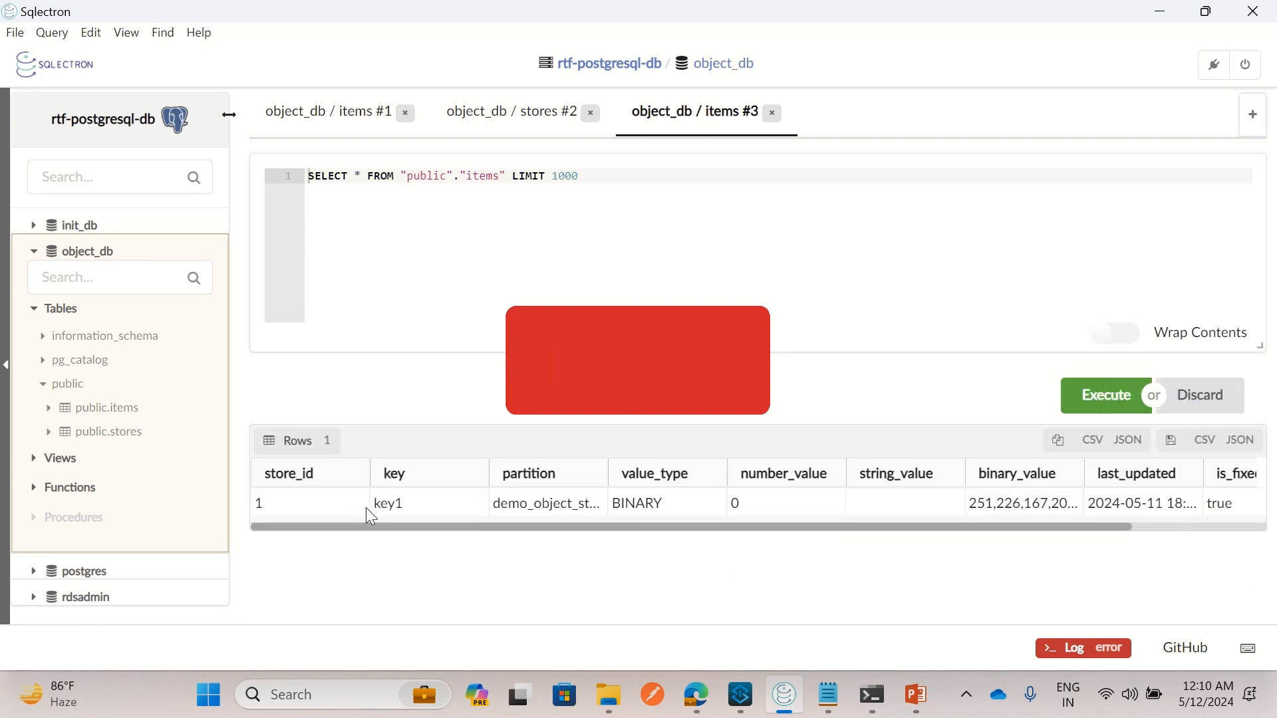
{"action": "left_click_drag", "start_coordinate": [394, 504], "coordinate": [388, 504]}
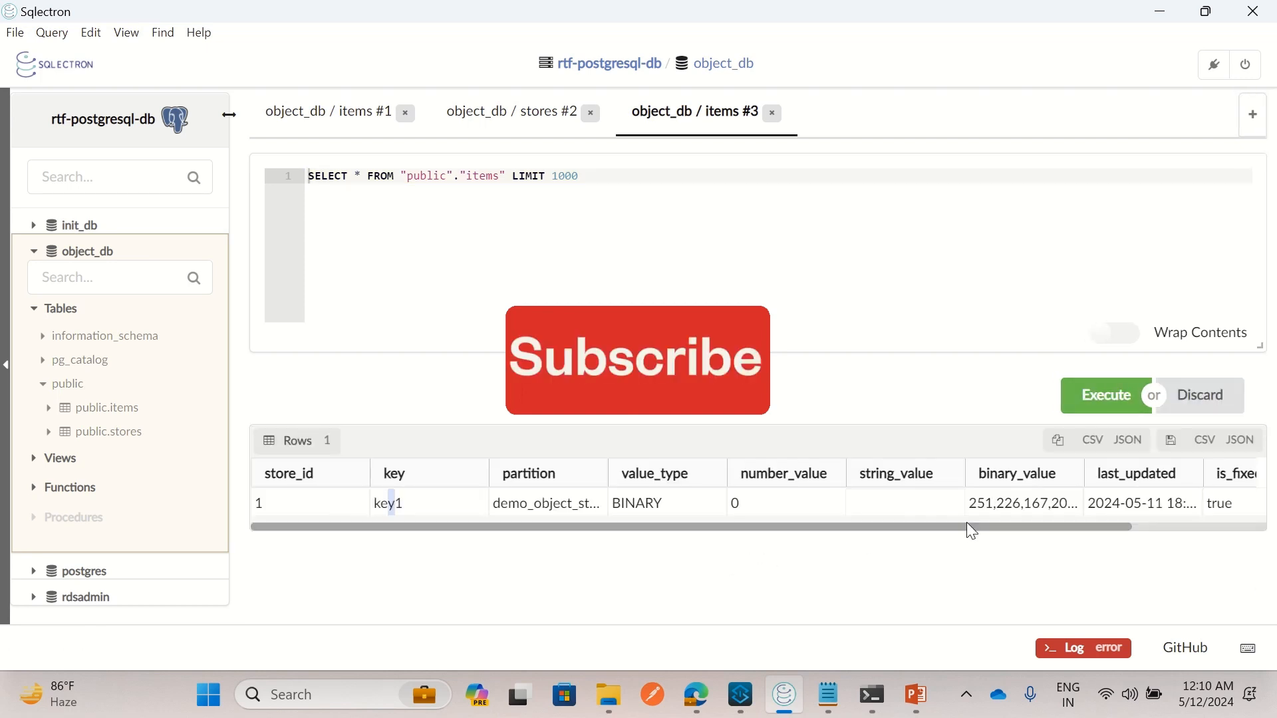
{"action": "left_click", "coordinate": [1021, 500]}
{"action": "left_click_drag", "start_coordinate": [753, 526], "coordinate": [986, 558]}
{"action": "left_click", "coordinate": [831, 705]}
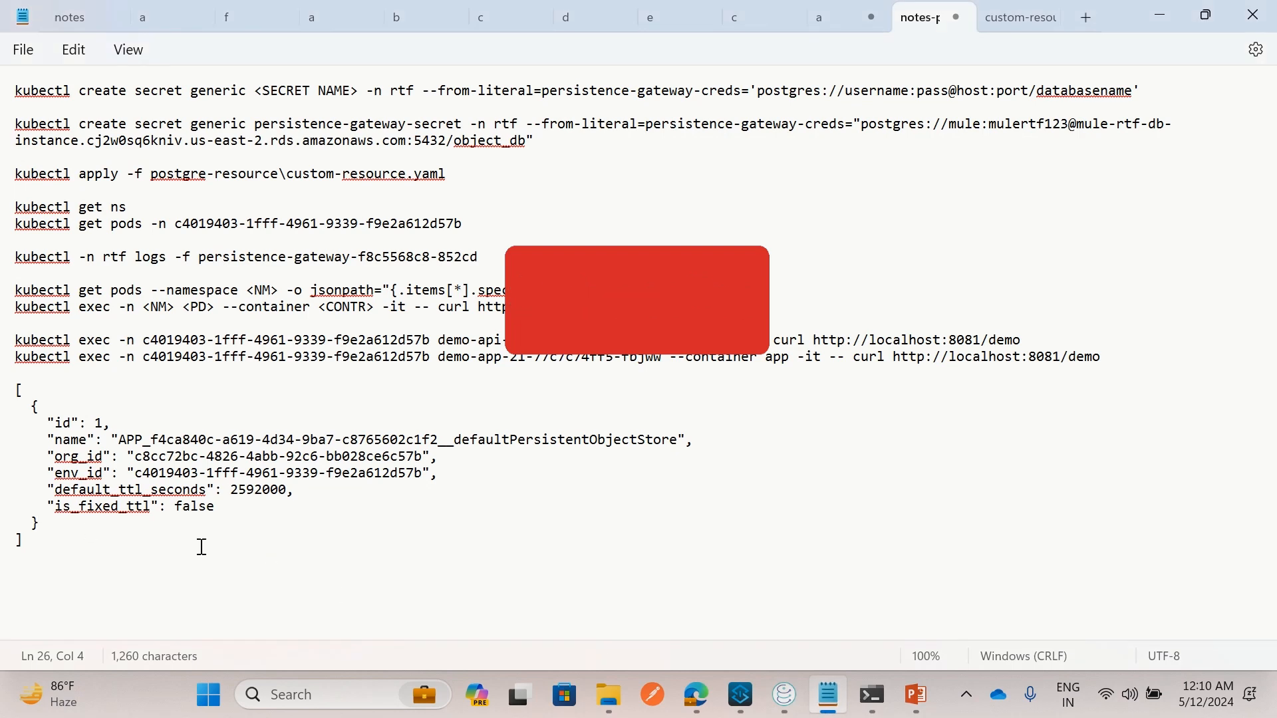
{"action": "left_click_drag", "start_coordinate": [71, 552], "coordinate": [3, 394]}
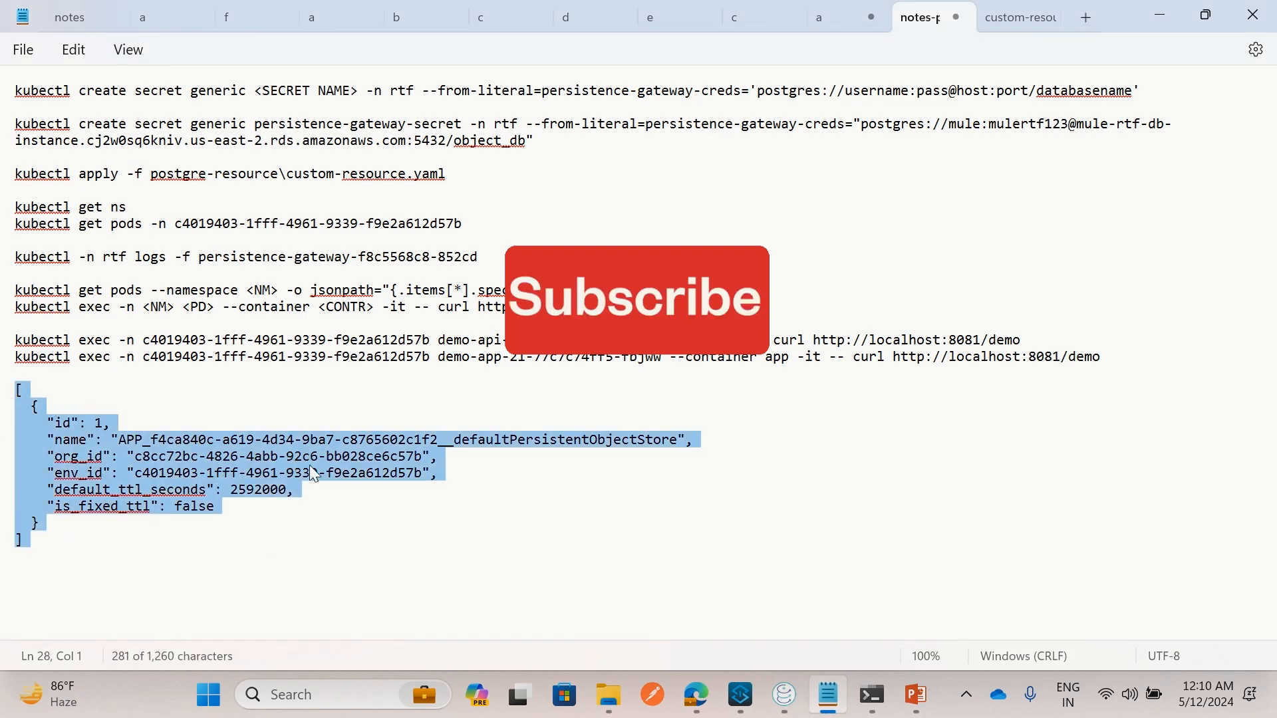